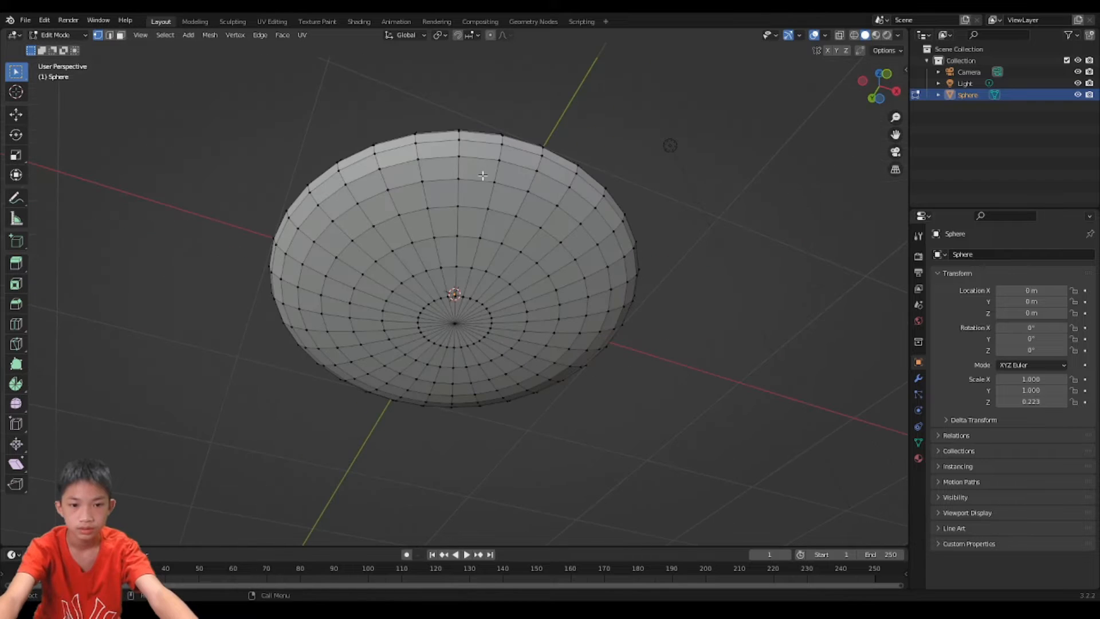
Step: Raise the top vertices of the flattened sphere along Z with proportional editing, working in the front view
click(887, 75)
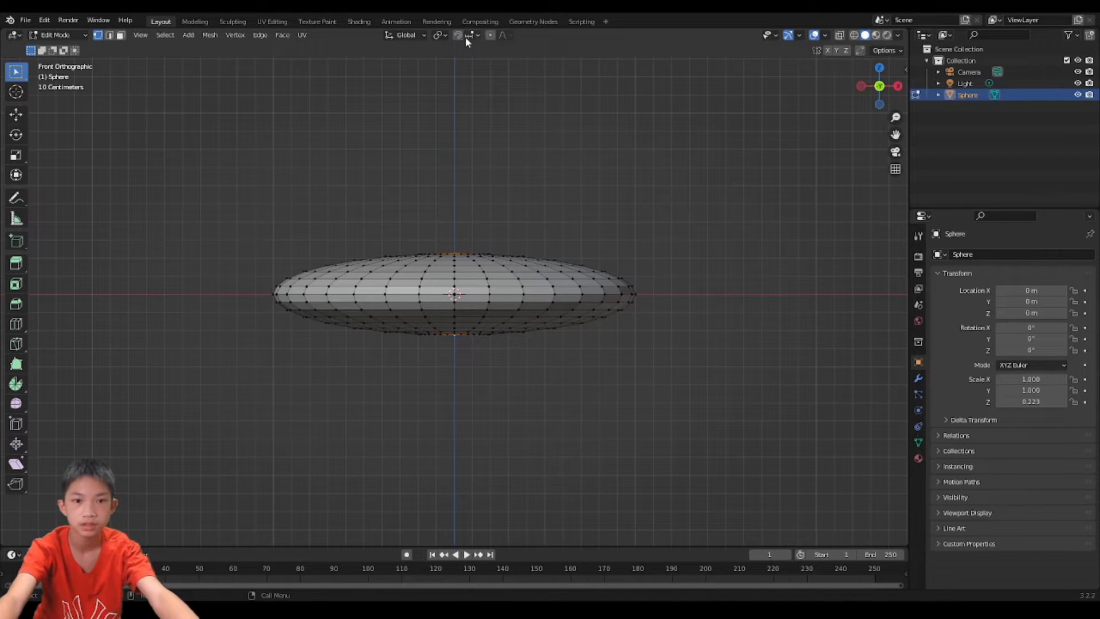
click(490, 35)
key(g)
key(z)
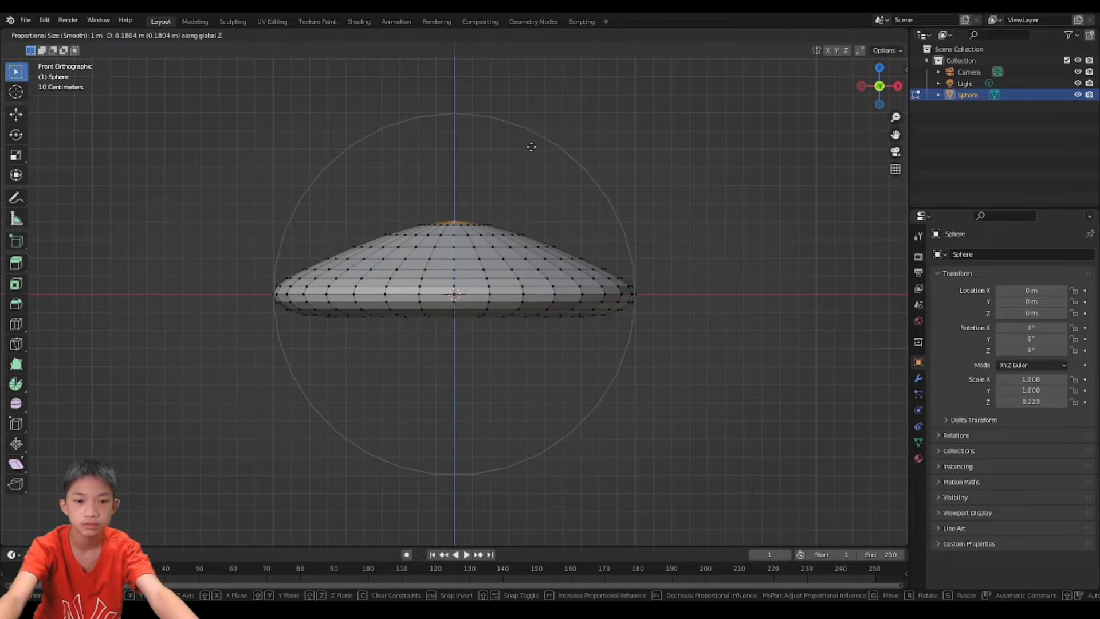
click(522, 161)
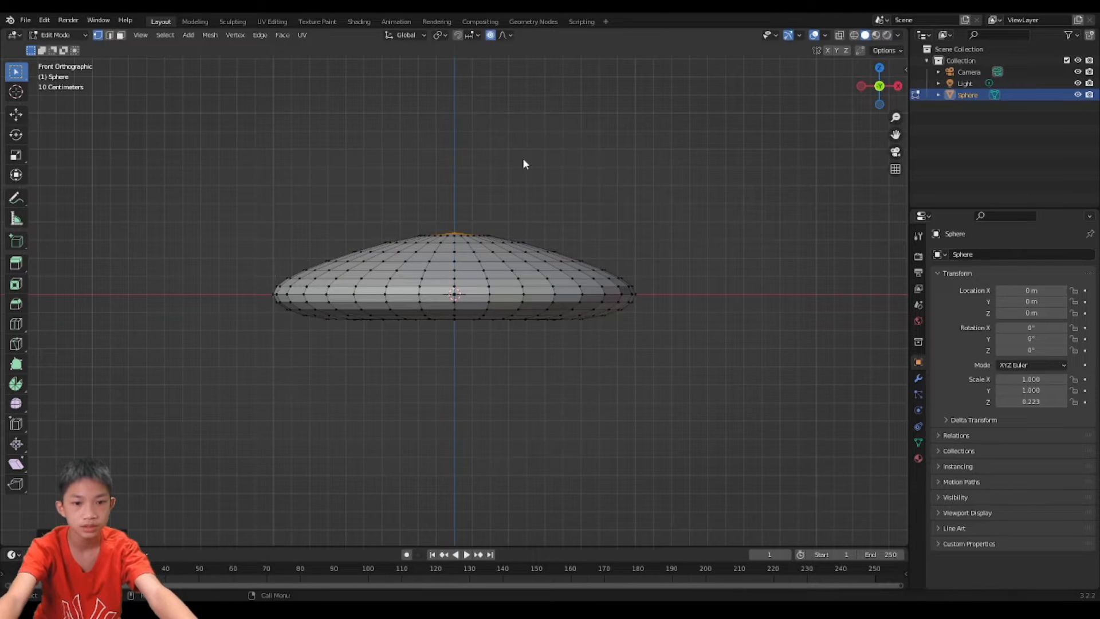
Step: Move the whole flattened sphere up along Z by about 0.146 m in Object Mode
key(Tab)
key(g)
key(z)
click(528, 141)
Step: Shade the flattened sphere smooth
middle_drag(528, 140, 589, 177)
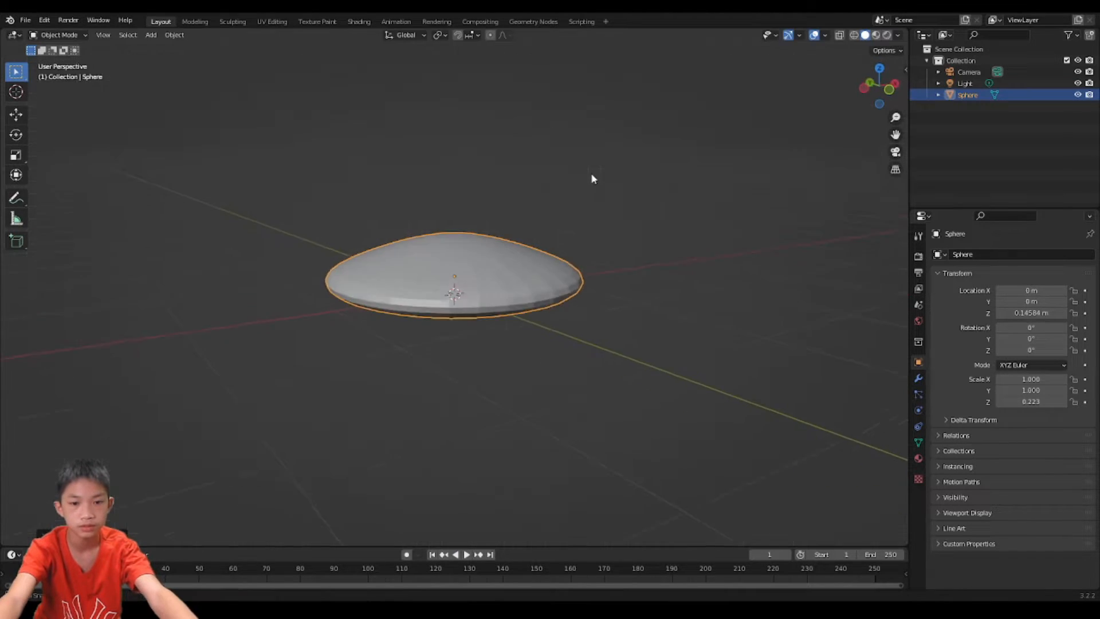
key(Tab)
key(Tab)
key(Tab)
key(Tab)
middle_drag(530, 245, 570, 267)
scroll(550, 272, up, 3)
right_click(533, 279)
click(533, 279)
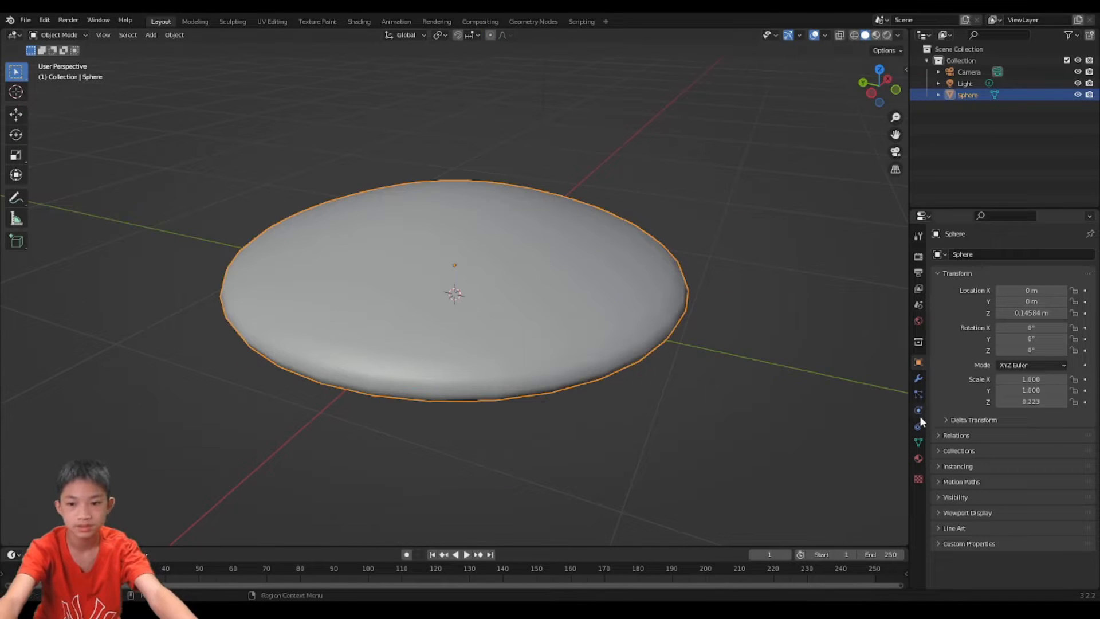
Step: Add a Subdivision Surface modifier to the flattened sphere and check its mesh in Edit Mode
click(919, 378)
click(954, 254)
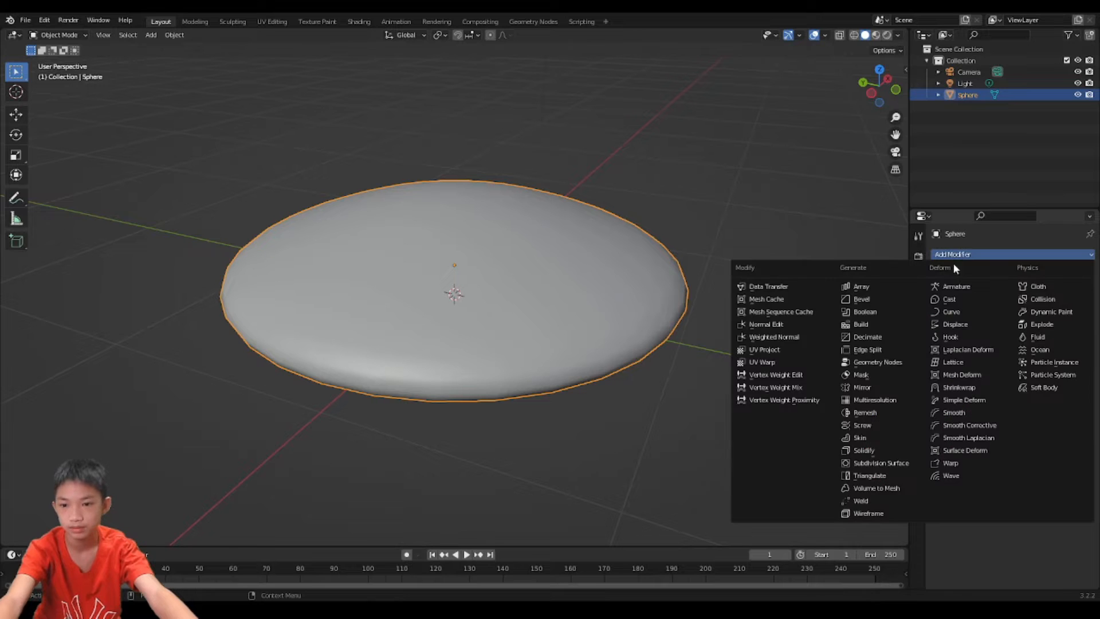
click(860, 456)
scroll(609, 111, down, 2)
key(Tab)
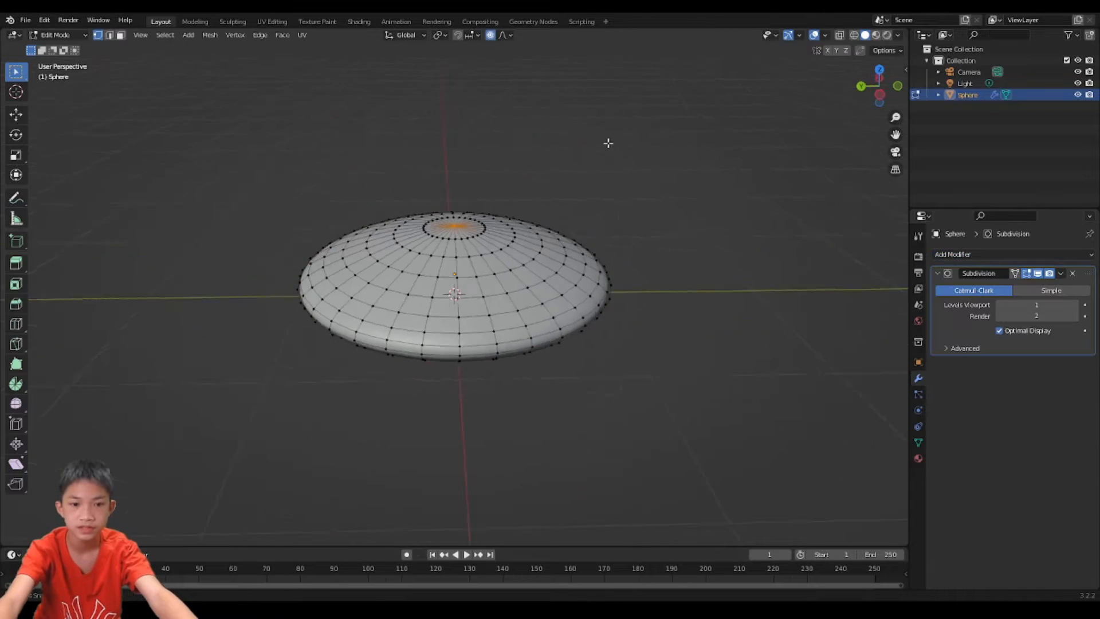
key(Tab)
middle_drag(565, 202, 562, 176)
scroll(562, 176, up, 2)
scroll(562, 176, down, 3)
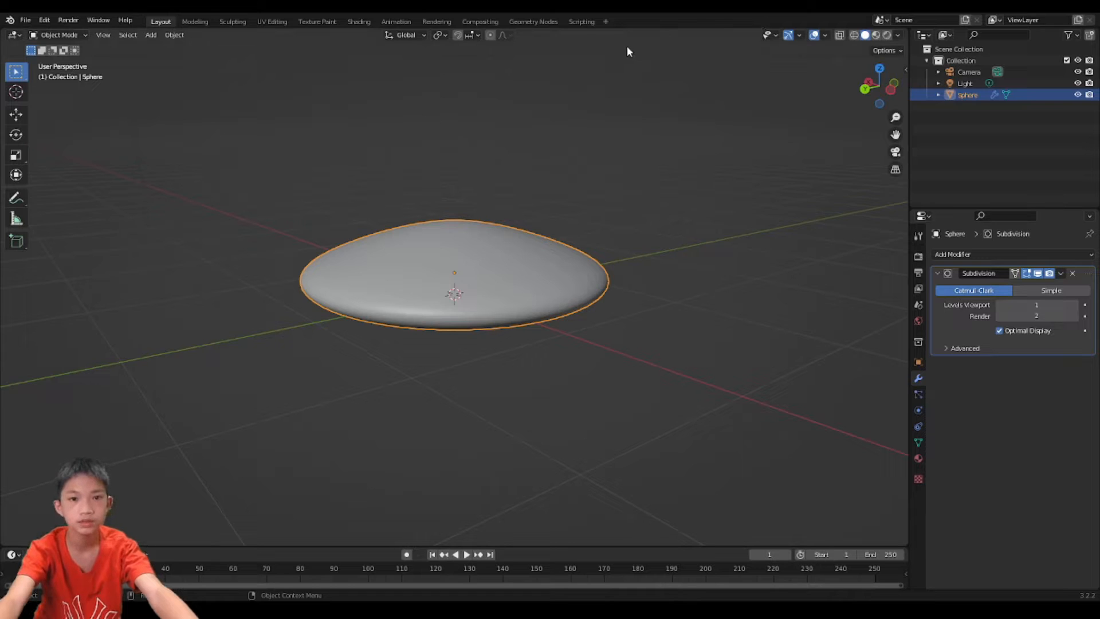
Step: Give the flattened sphere a new material with a golden yellow base color and show the viewport in Material Preview
click(918, 458)
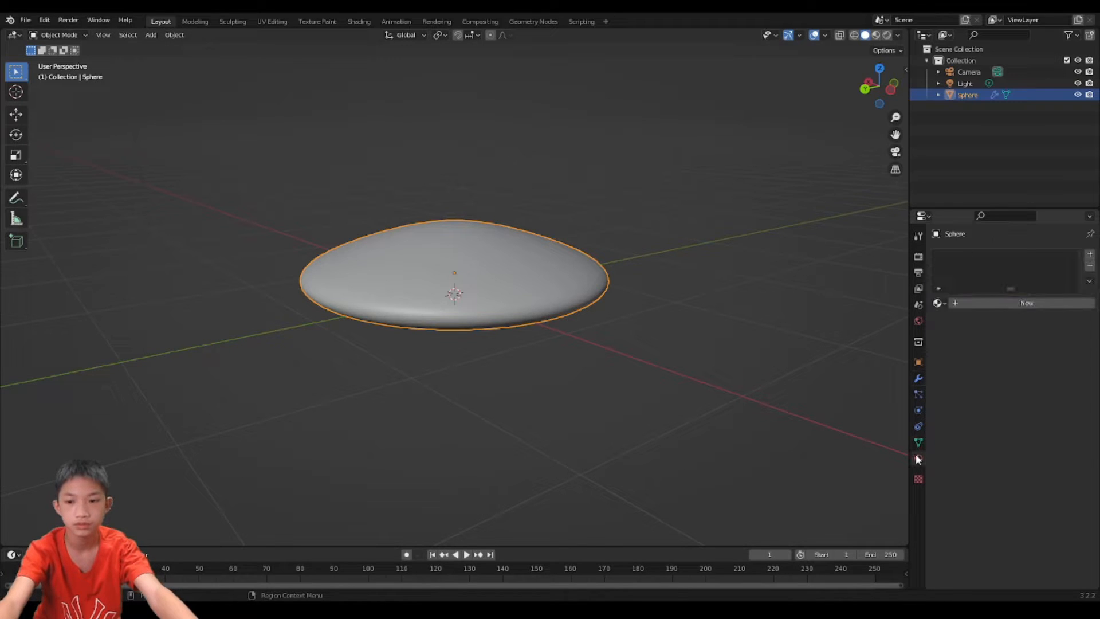
click(977, 302)
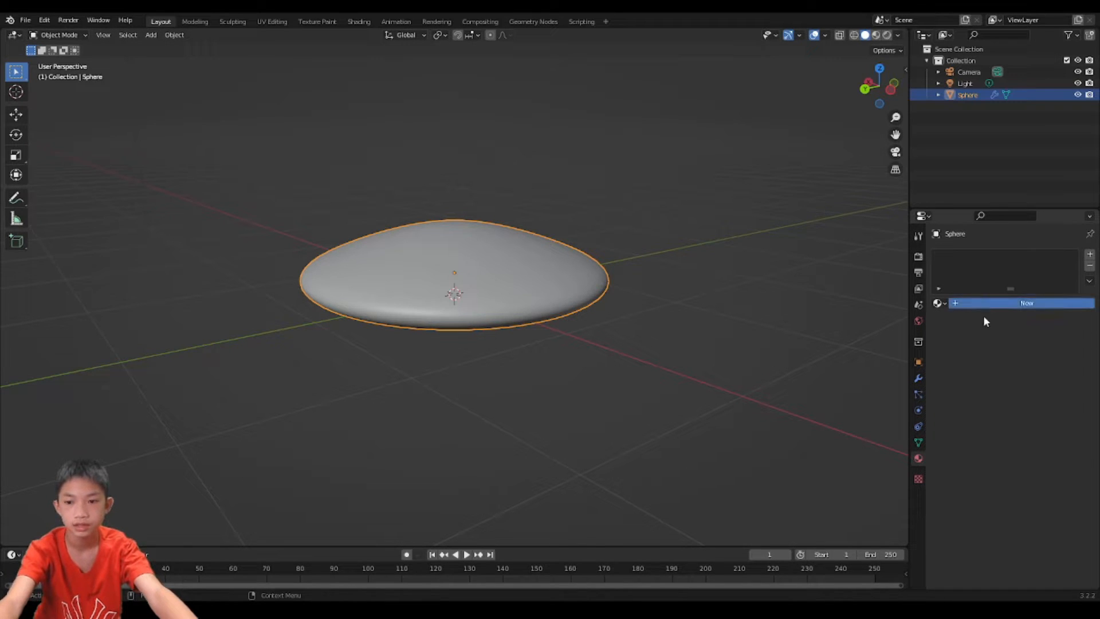
click(1025, 429)
click(1001, 322)
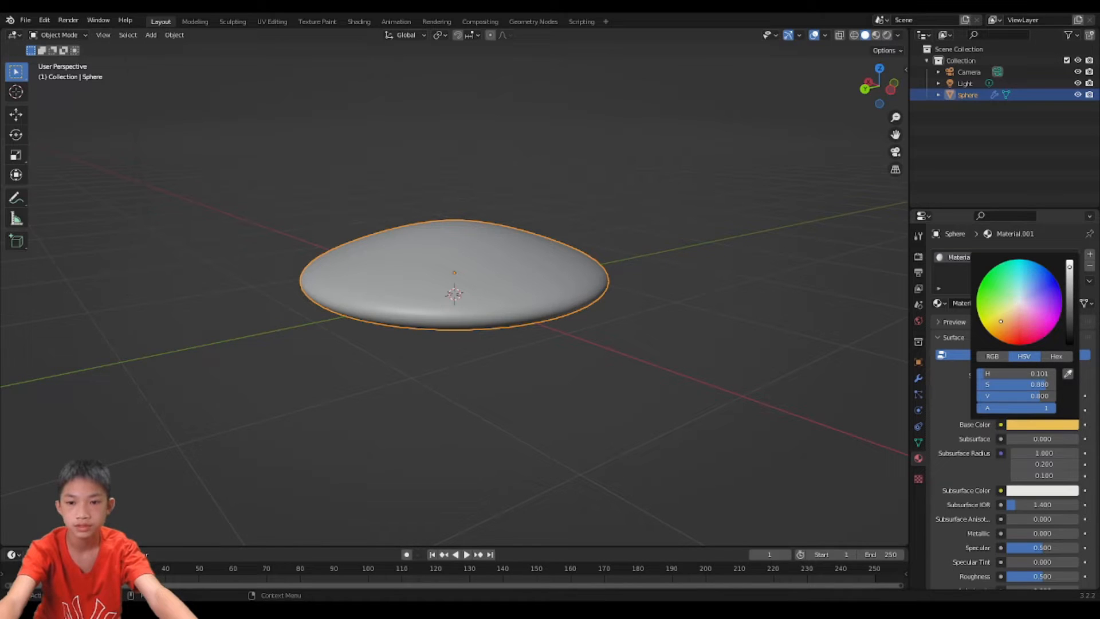
click(876, 36)
click(1026, 427)
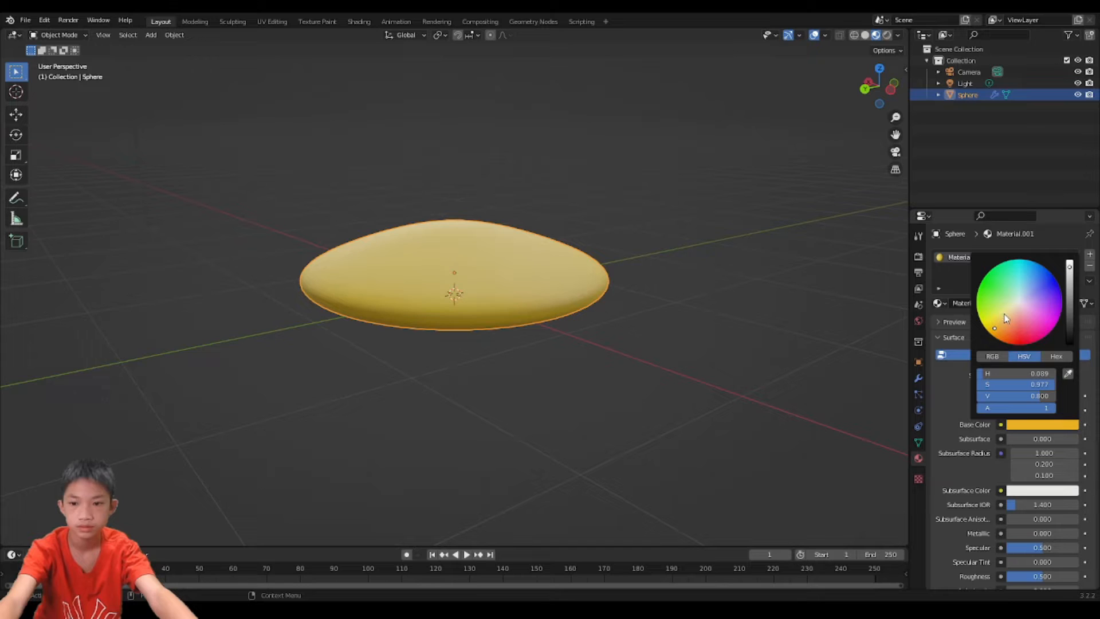
drag(1004, 315, 999, 321)
click(527, 194)
key(shift+a)
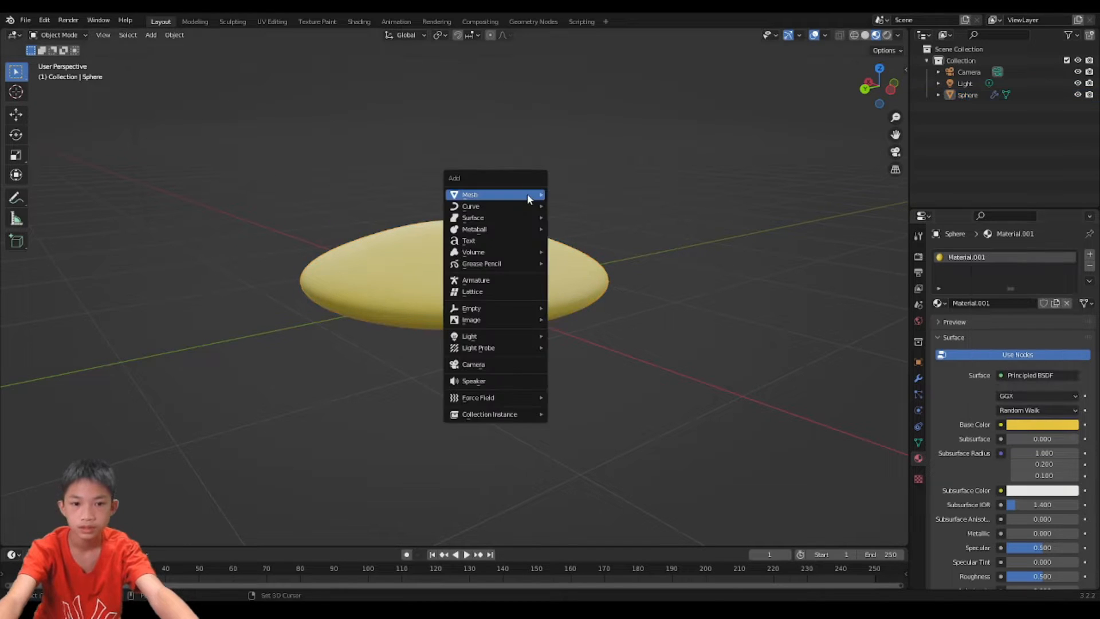
mouse_move(527, 194)
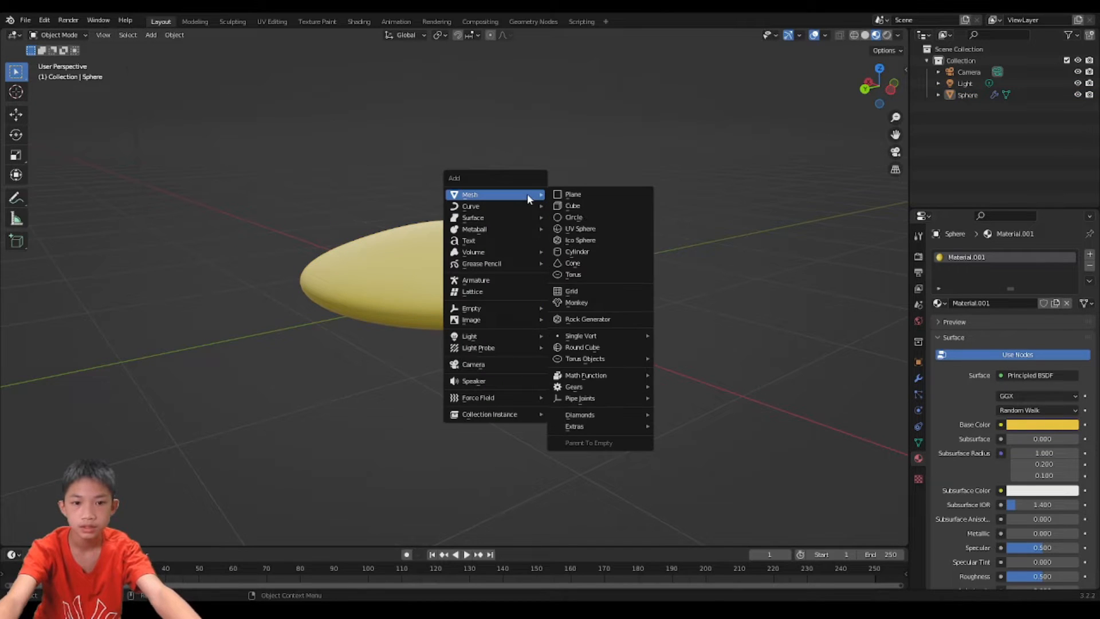
click(588, 251)
key(s)
key(g)
click(605, 256)
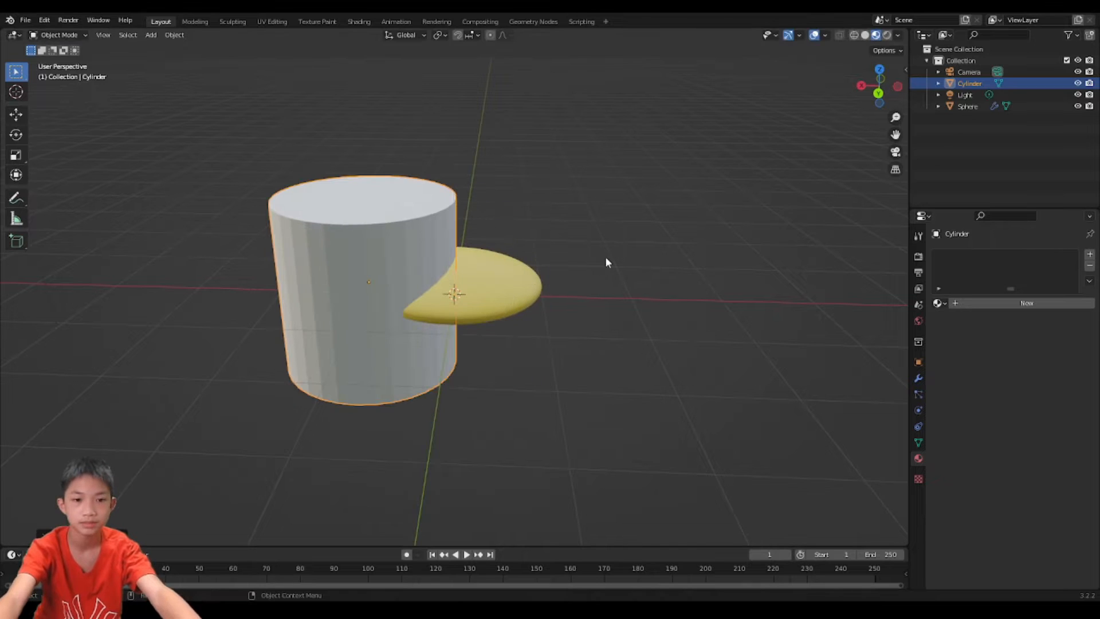
right_click(605, 256)
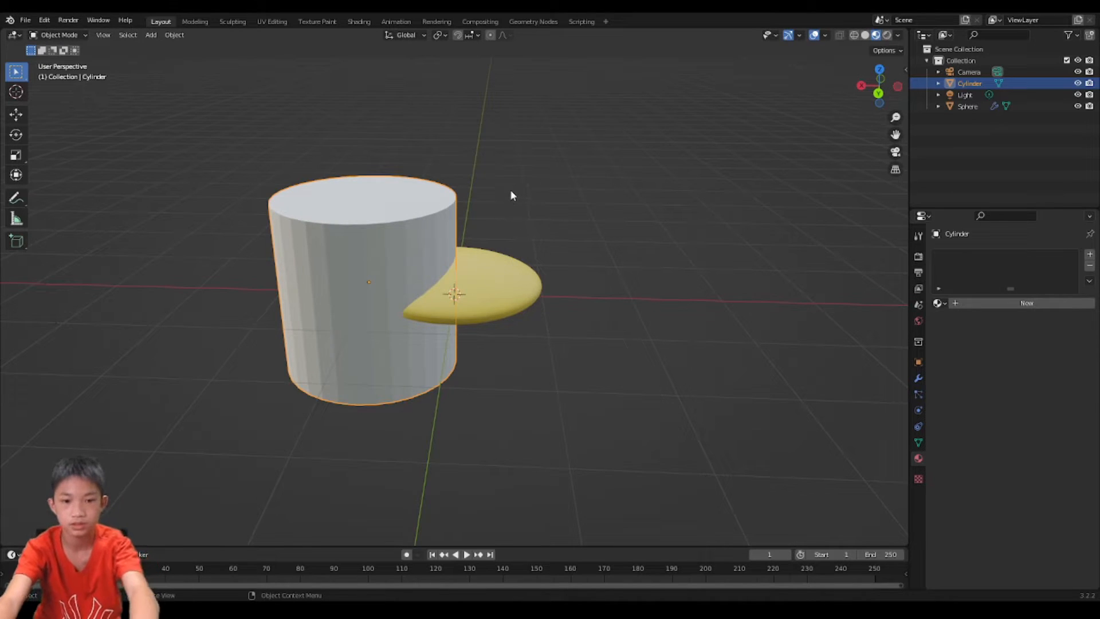
key(Delete)
key(space)
Step: Add a new cylinder mesh at the scene origin
key(shift+a)
mouse_move(526, 225)
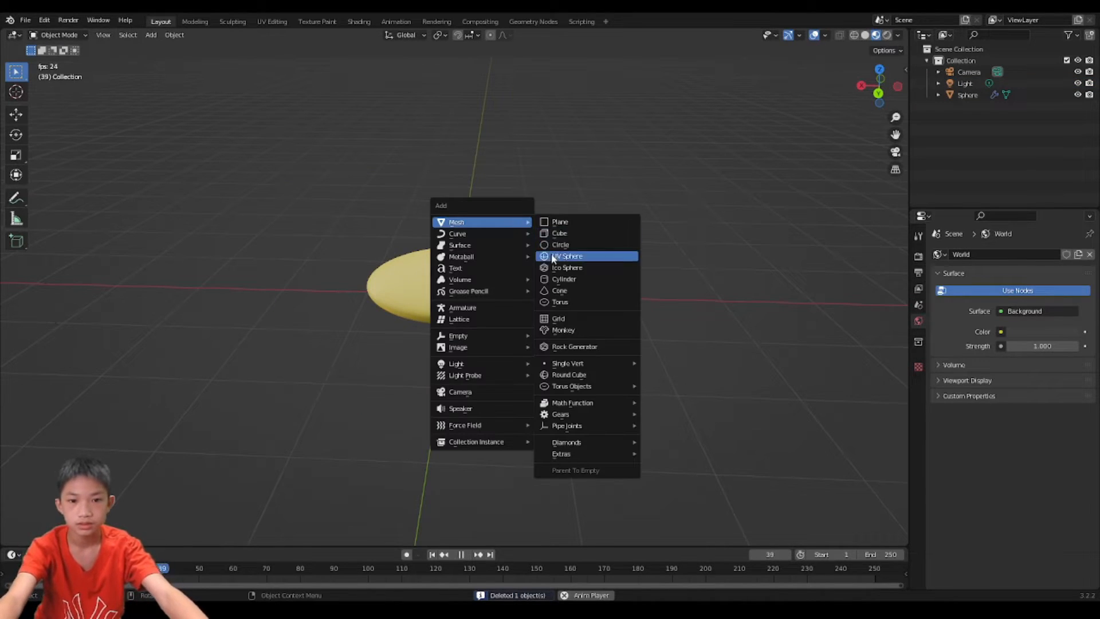
click(554, 281)
key(space)
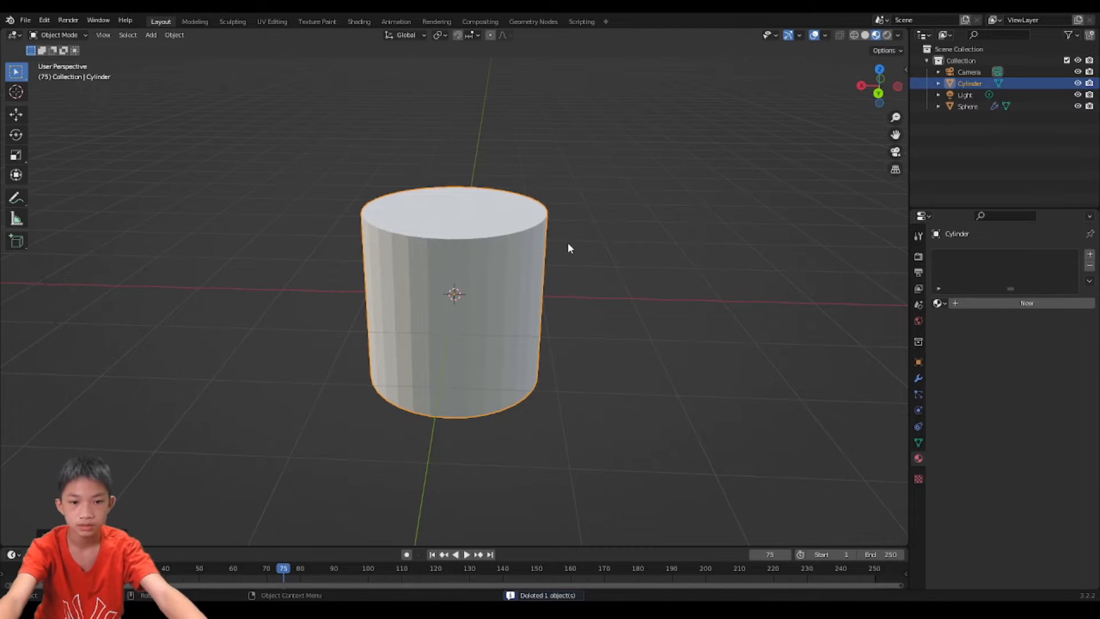
Step: Raise the cylinder along Z above the yellow disc and scale it down to about half the disc's width
key(g)
key(z)
click(594, 140)
key(s)
click(513, 167)
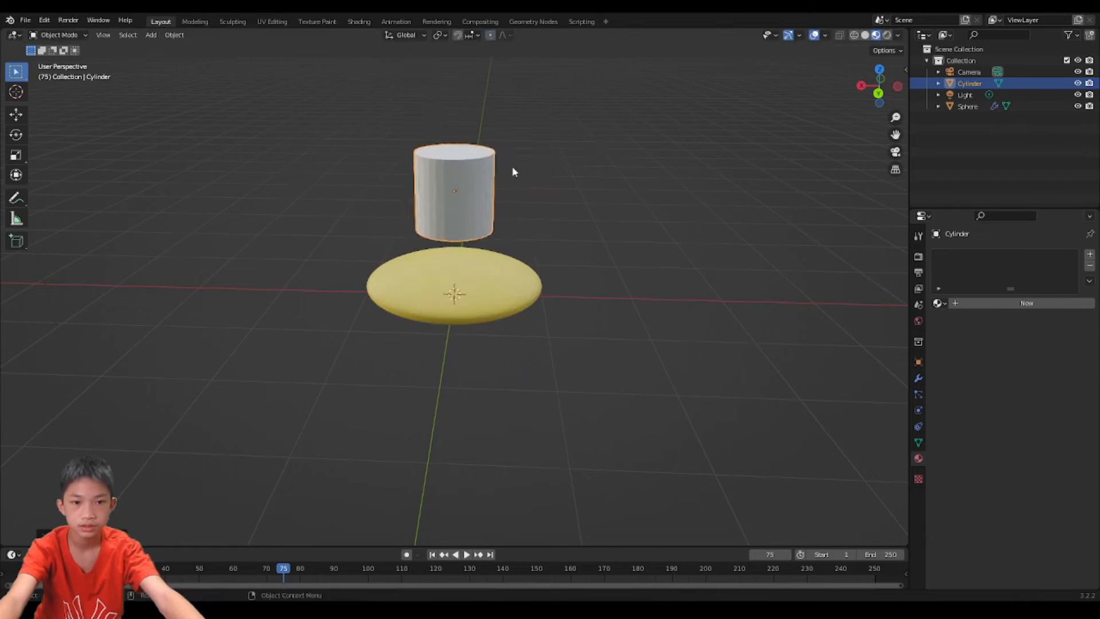
Step: Add a horizontal loop cut around the middle of the cylinder in Edit Mode
key(Tab)
shift+middle_drag(514, 168, 525, 233)
scroll(524, 232, up, 1)
key(3)
click(491, 219)
key(ctrl+r)
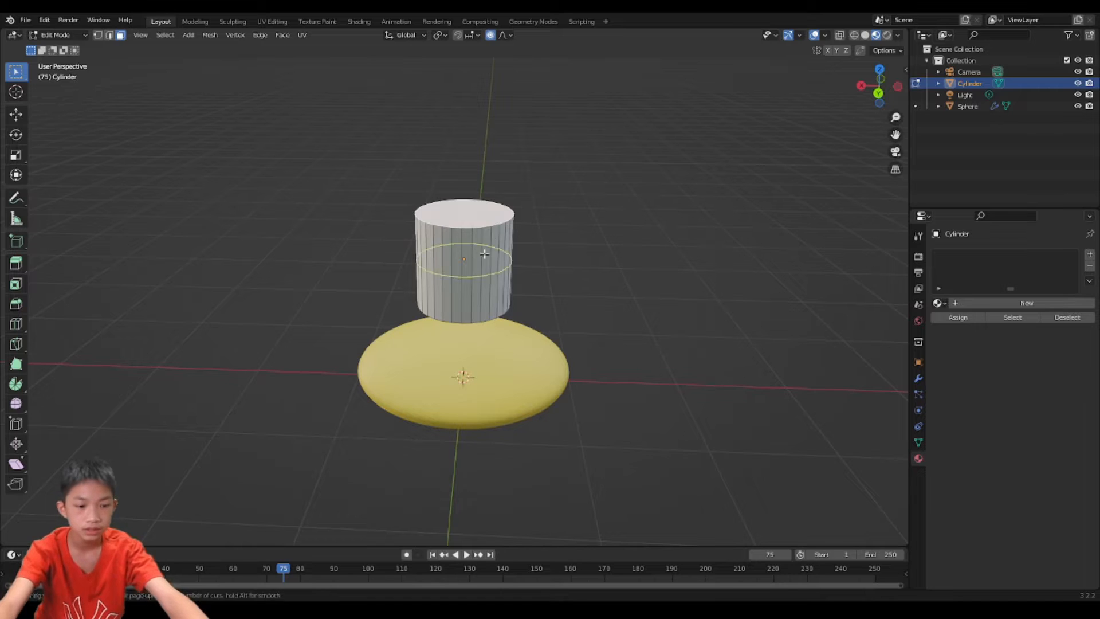
click(483, 268)
right_click(490, 245)
Step: Move the cylinder's new edge loop up along Z to just below the top face
key(g)
key(z)
right_click(503, 158)
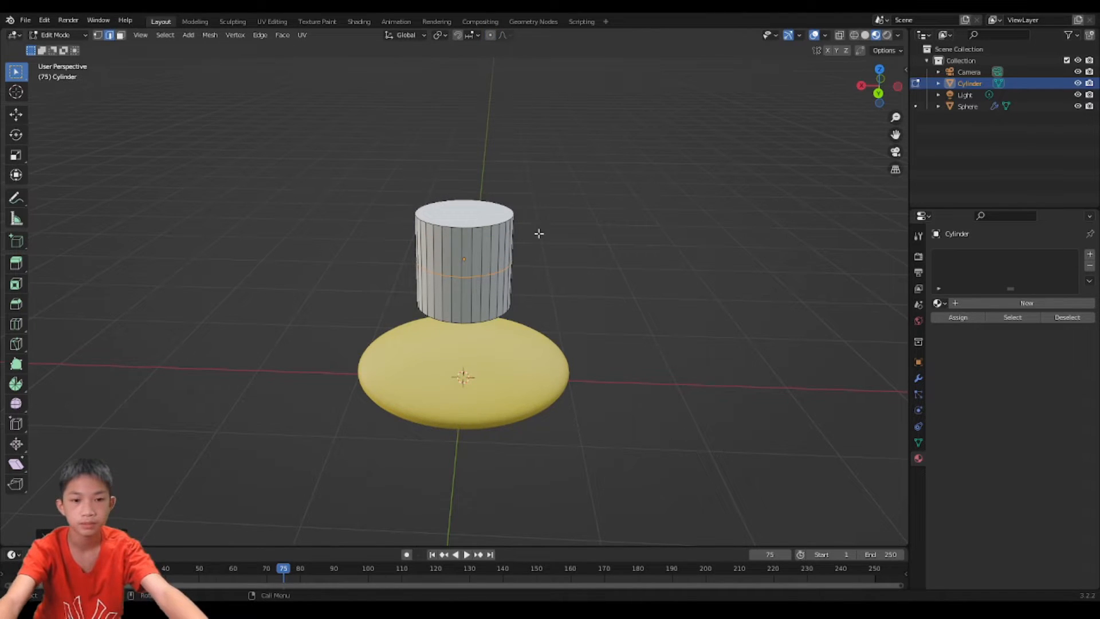
key(g)
key(z)
click(550, 203)
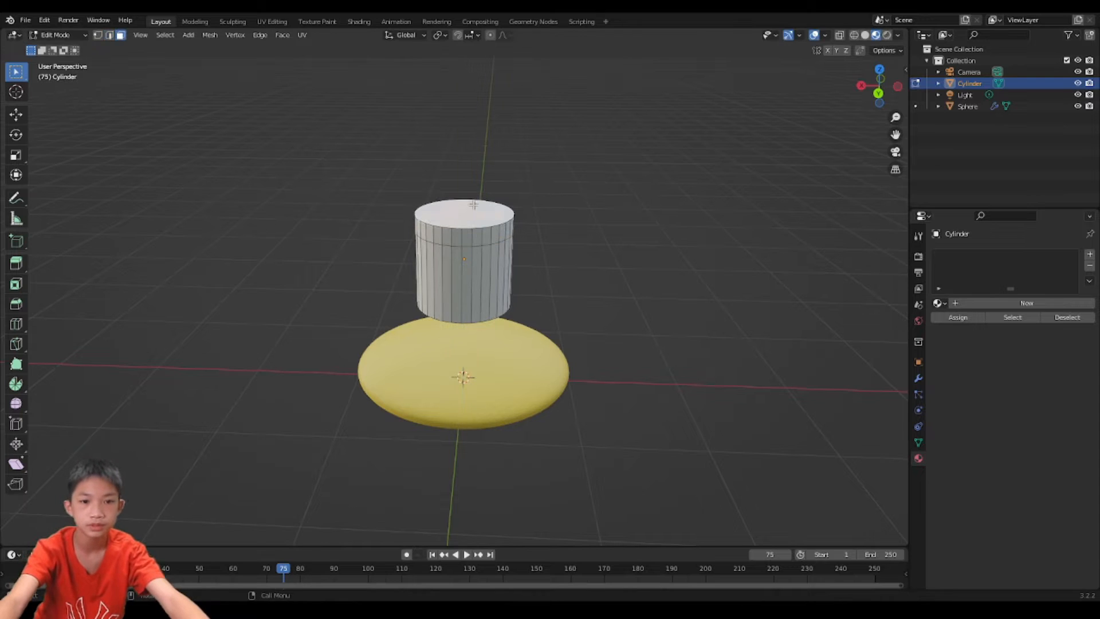
Step: Merge the cylinder's top face into a single point at its center and shift that tip sideways
key(s)
right_click(544, 220)
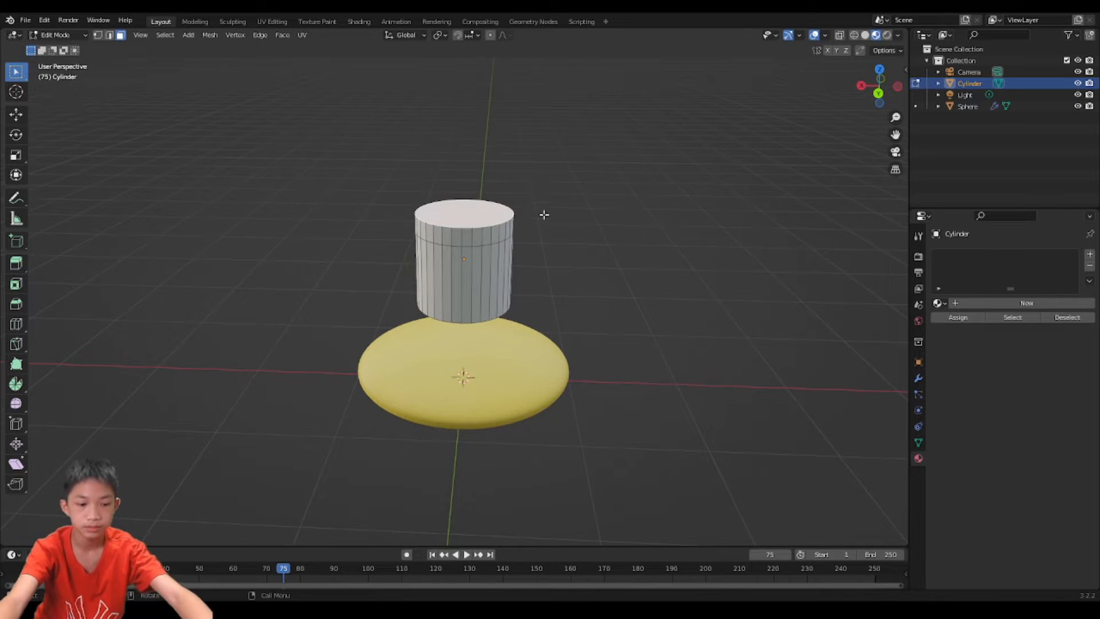
key(m)
click(543, 198)
key(1)
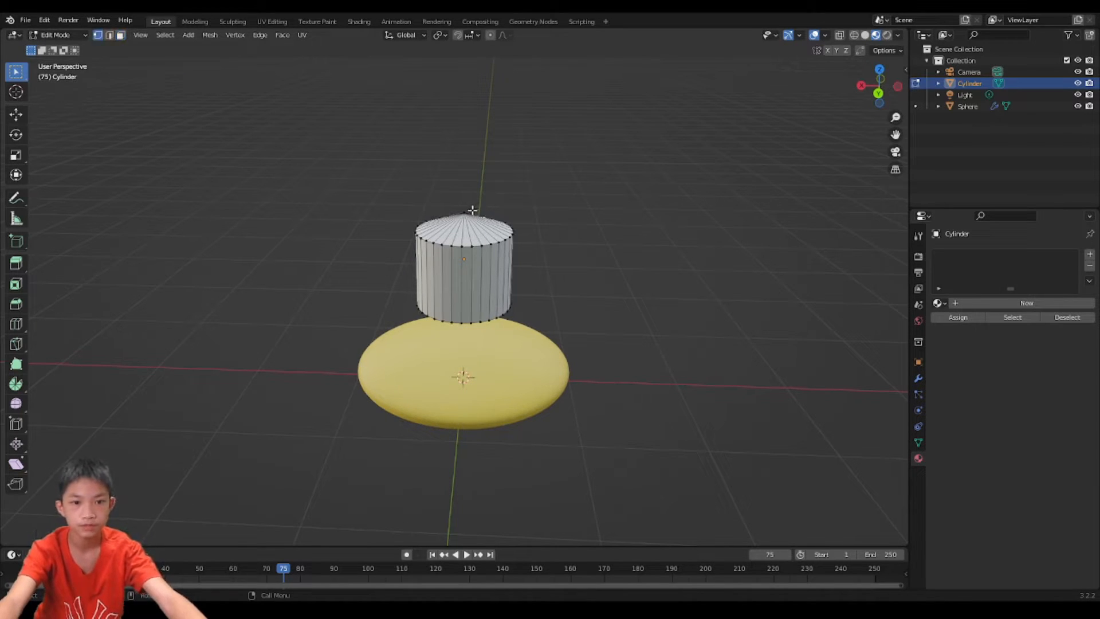
key(2)
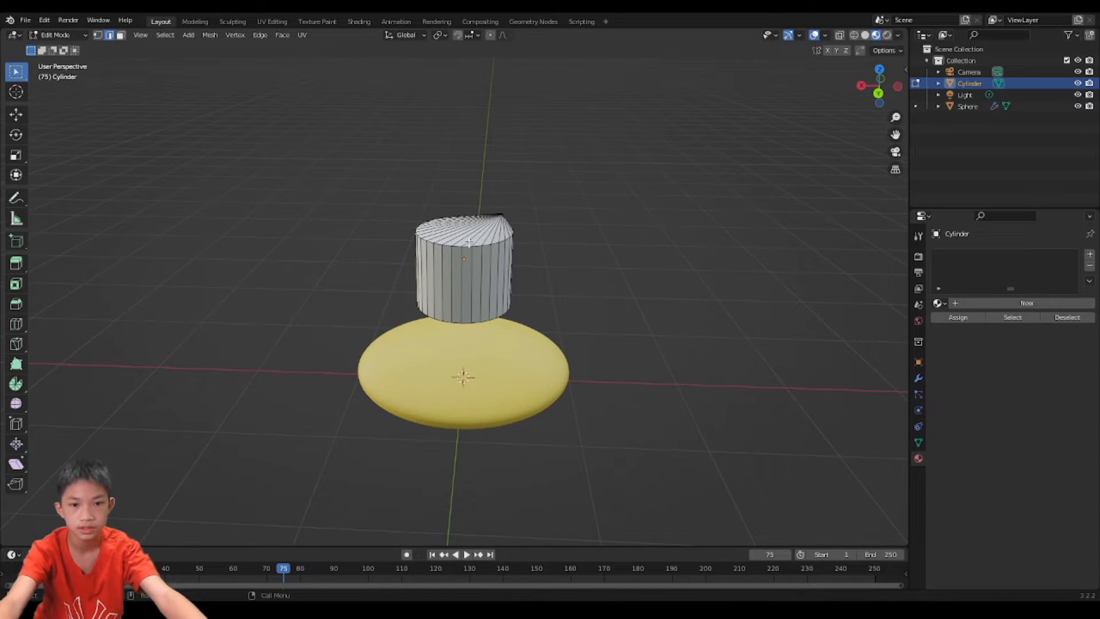
Step: Shrink the edge ring below the tip and move it about -0.2 m along X toward the tip
scroll(469, 244, up, 3)
key(s)
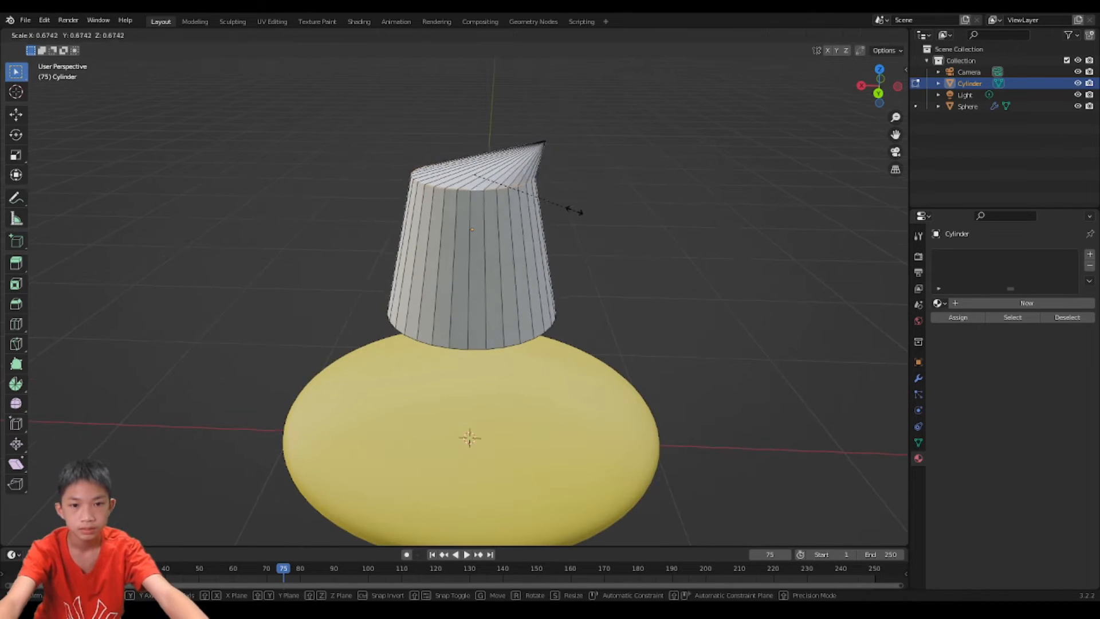
click(545, 201)
key(g)
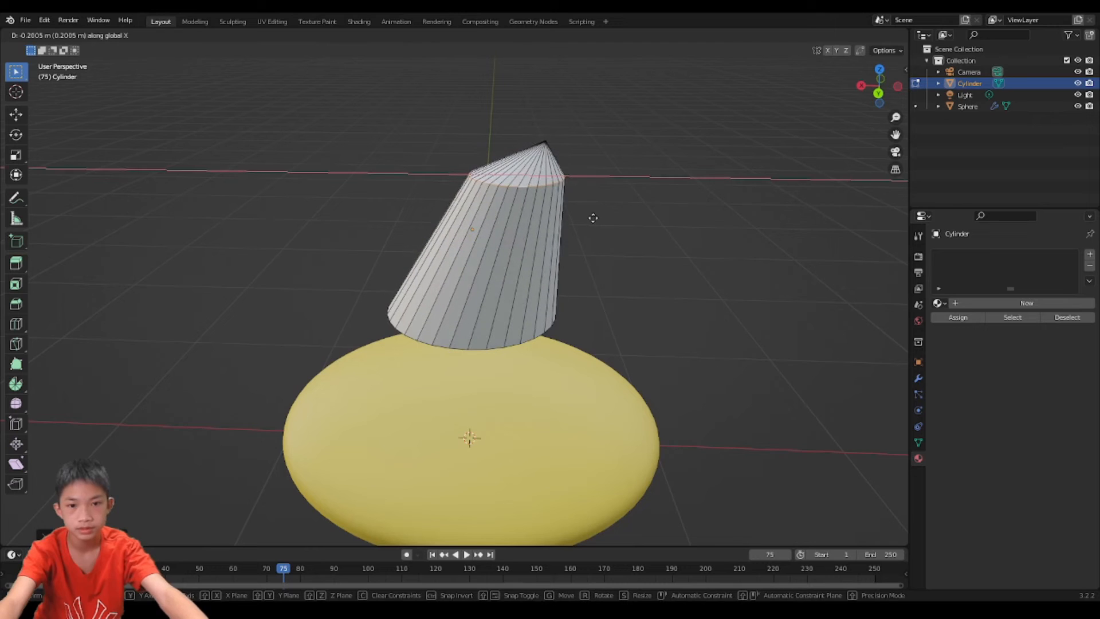
click(594, 218)
Step: Narrow the upper edge ring further and raise it along Z close beneath the tip to form a slanted cone
key(s)
click(565, 184)
key(g)
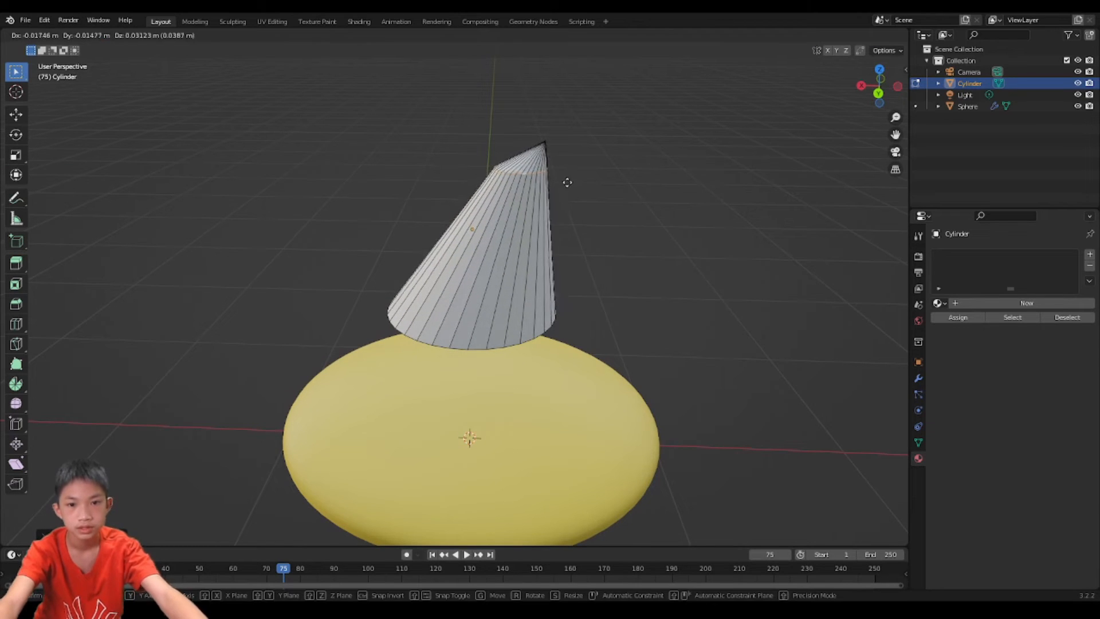
key(z)
click(571, 169)
key(s)
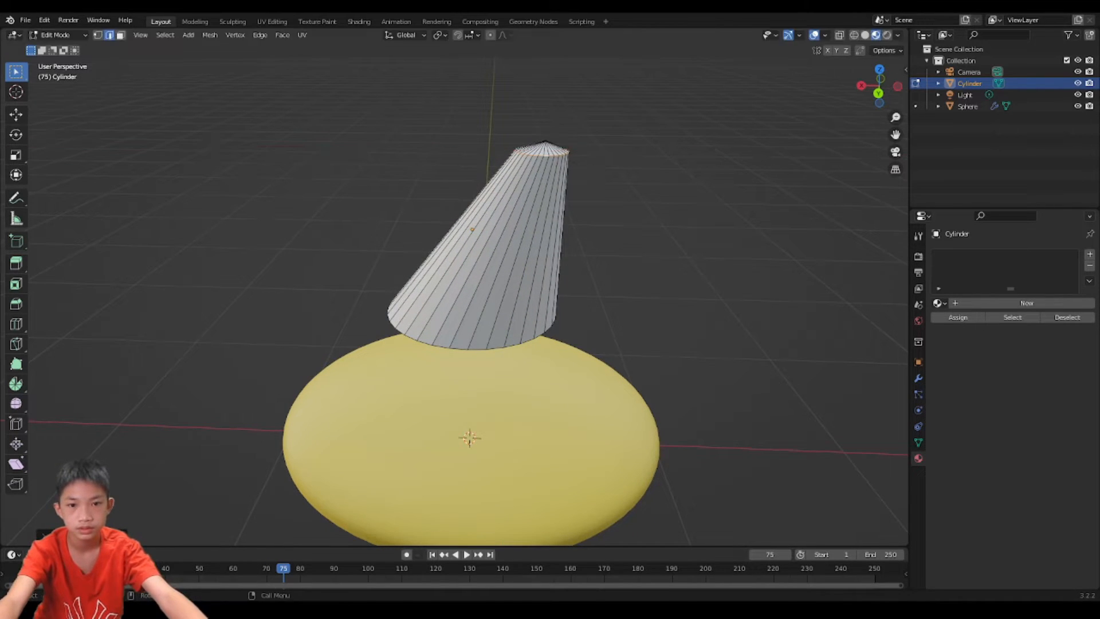
click(565, 164)
Step: Add a loop cut around the middle of the slanted cone, scale it outward and shift it slightly along X
key(ctrl+r)
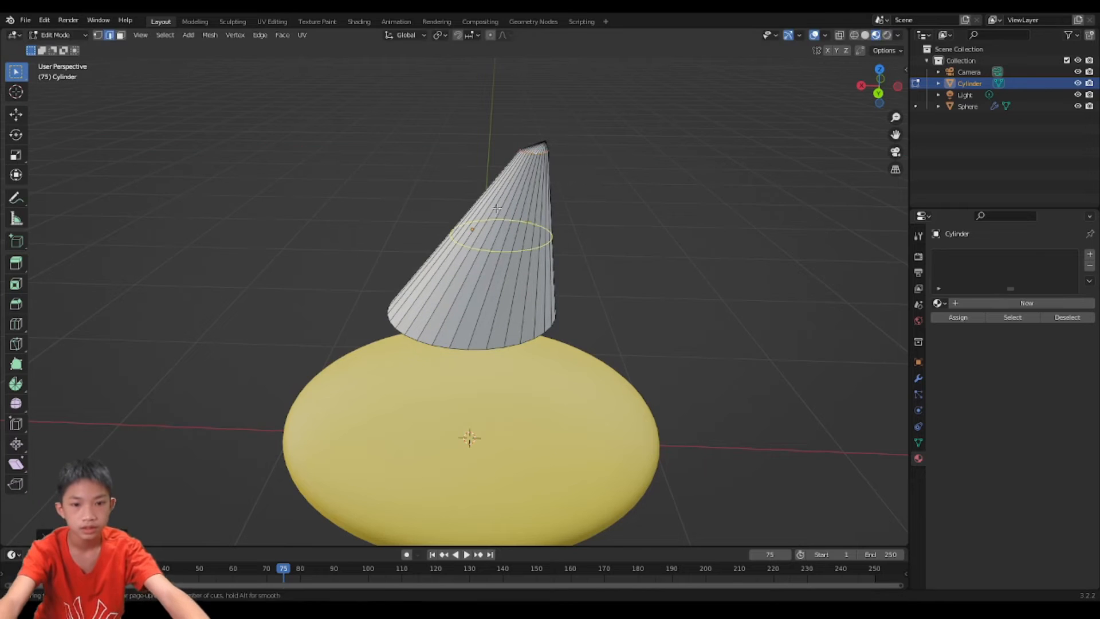
click(503, 198)
key(s)
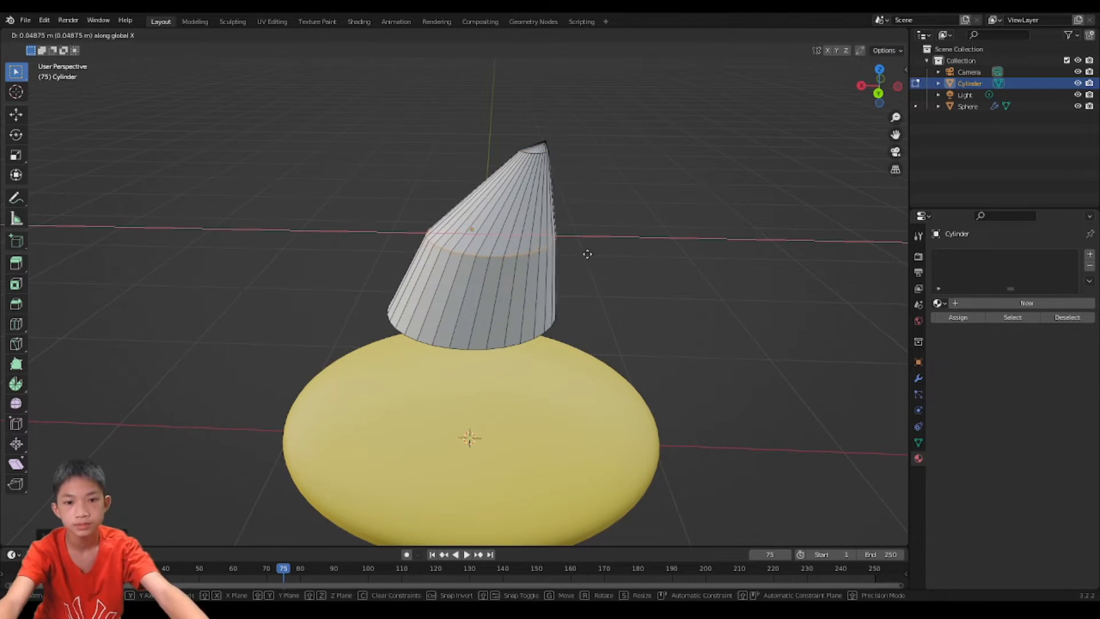
click(575, 233)
Step: Add a second loop cut on the cone's upper half, widen it and adjust its position along X for a curved profile
key(ctrl+r)
click(564, 201)
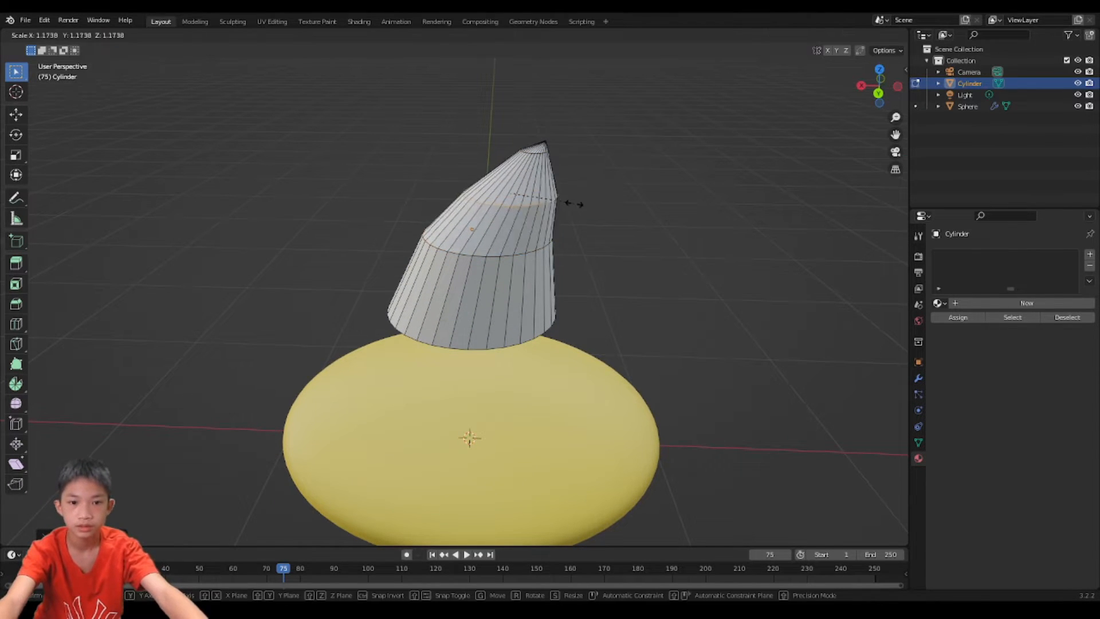
click(575, 204)
key(g)
key(x)
click(569, 208)
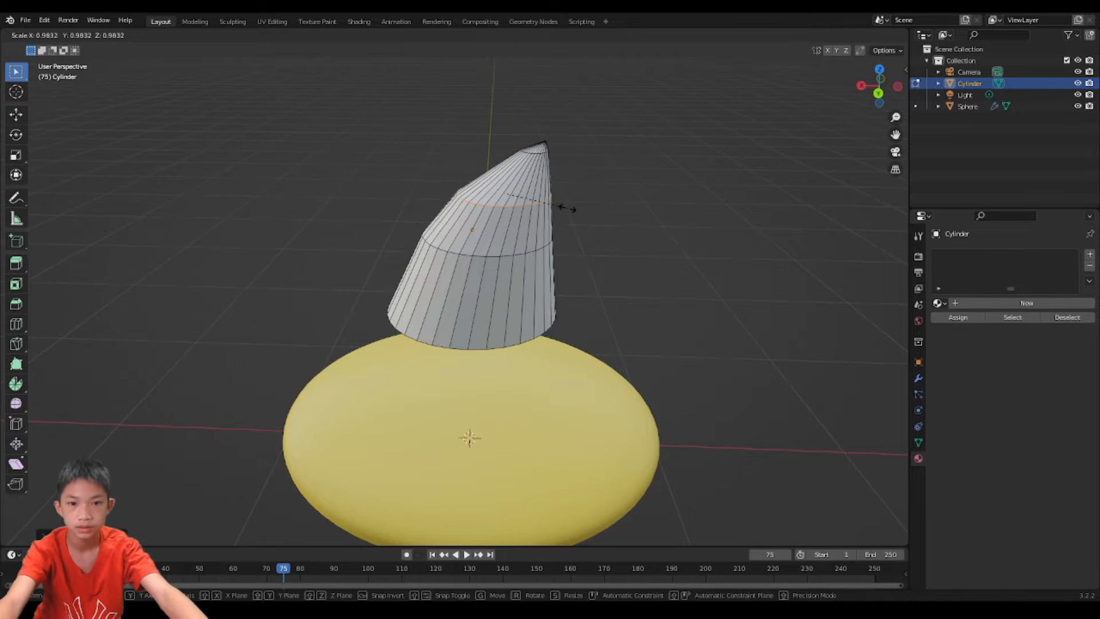
Step: Select the cone's bottom face and move it up along Z to shorten the cone
mouse_move(562, 207)
middle_down()
mouse_move(581, 128)
mouse_move(542, 208)
middle_up()
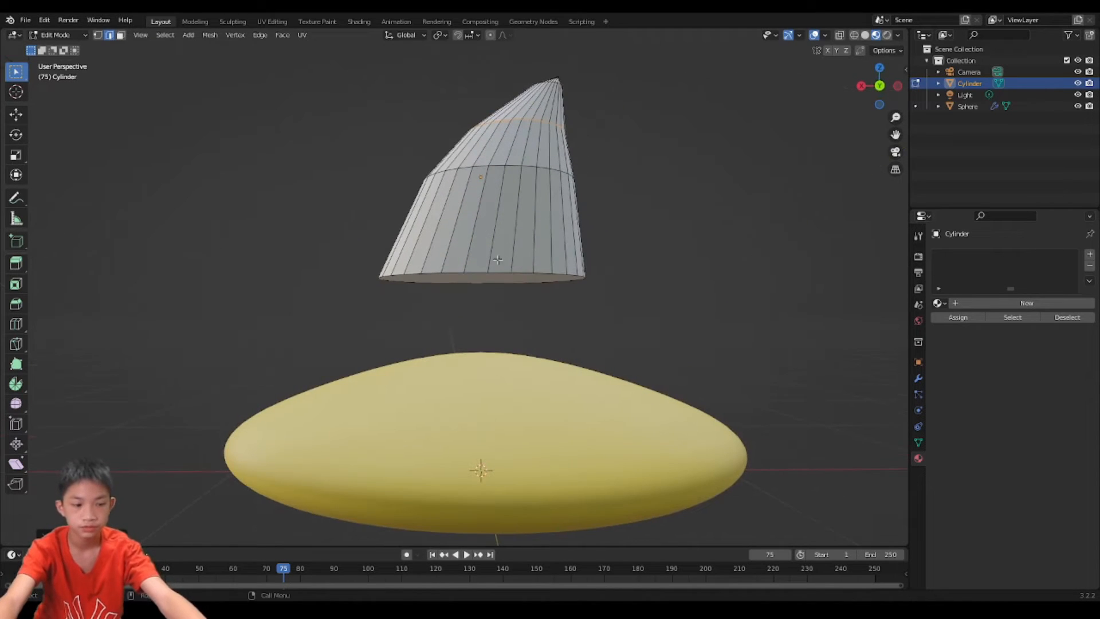
key(3)
click(498, 280)
key(g)
key(z)
click(573, 247)
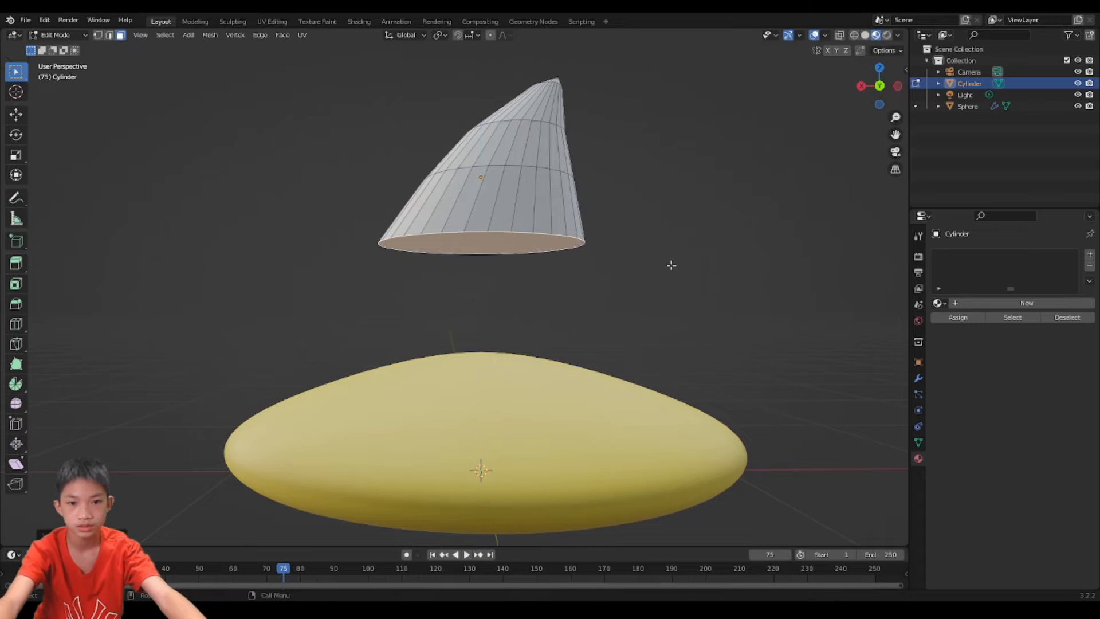
Step: Shrink the cone's bottom face slightly and shift its position along the X axis
key(s)
click(651, 258)
key(2)
key(g)
key(x)
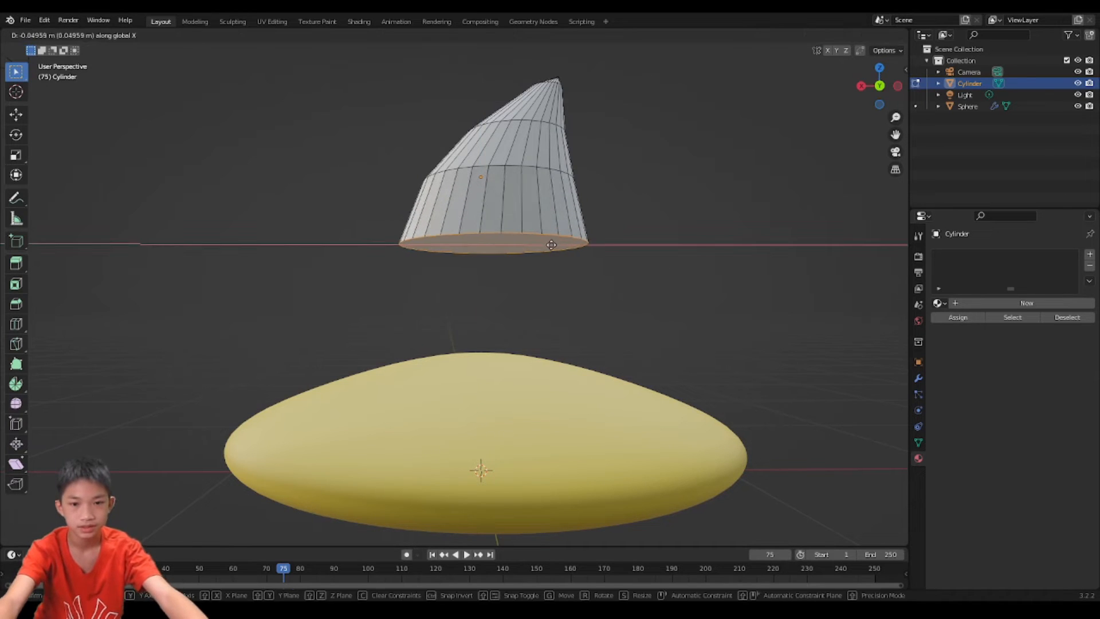
click(552, 245)
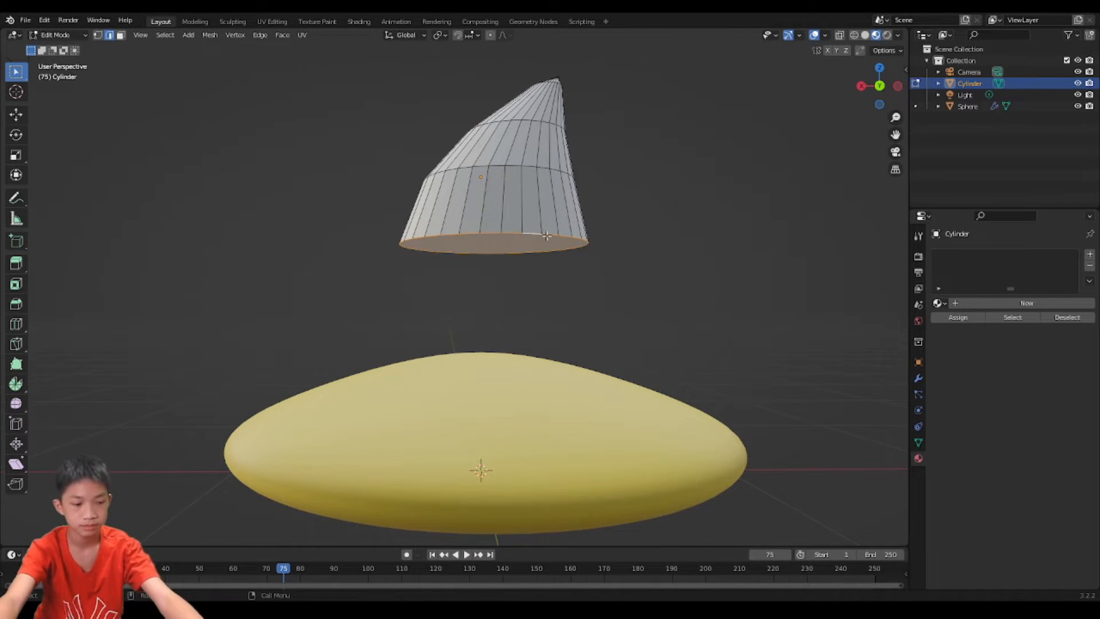
Step: Bevel the cone's bottom edge ring with 2 segments and a width of about 0.22 m
key(ctrl+b)
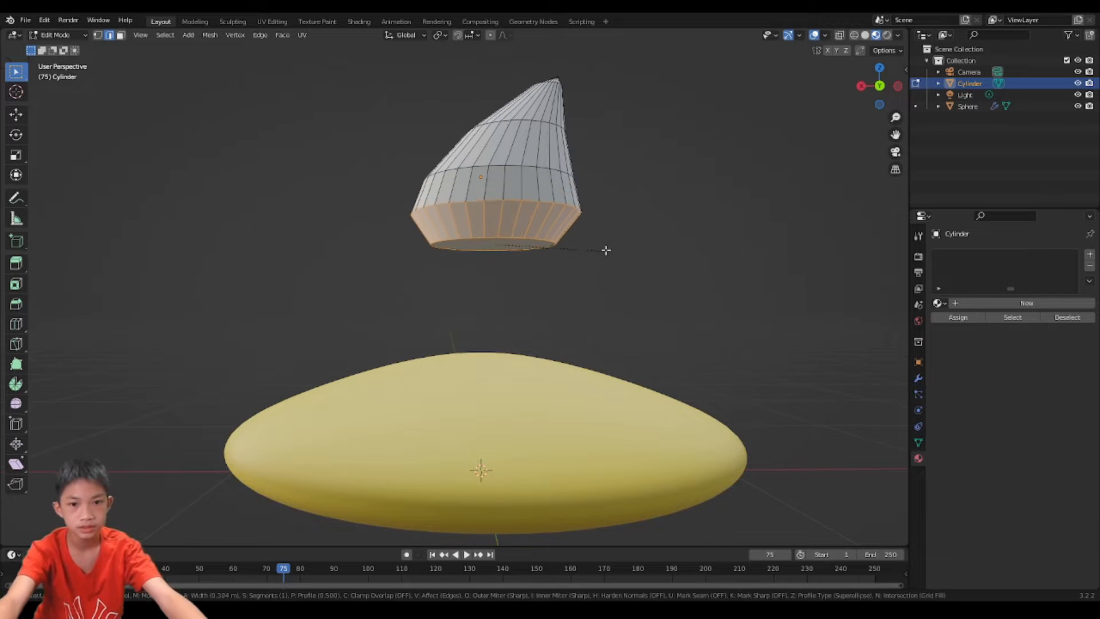
scroll(608, 247, up, 1)
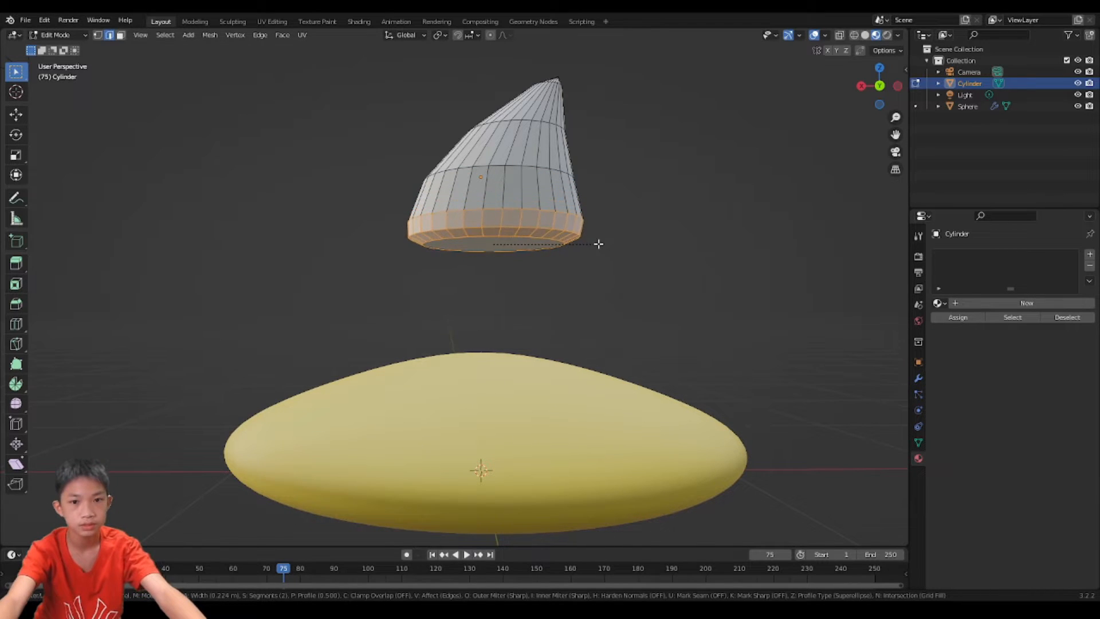
click(598, 247)
key(Tab)
key(Tab)
Step: Select the edge ring just below the cone's tip, tilt it and slide it along the adjoining edges
shift+middle_drag(606, 120, 466, 265)
scroll(513, 283, up, 6)
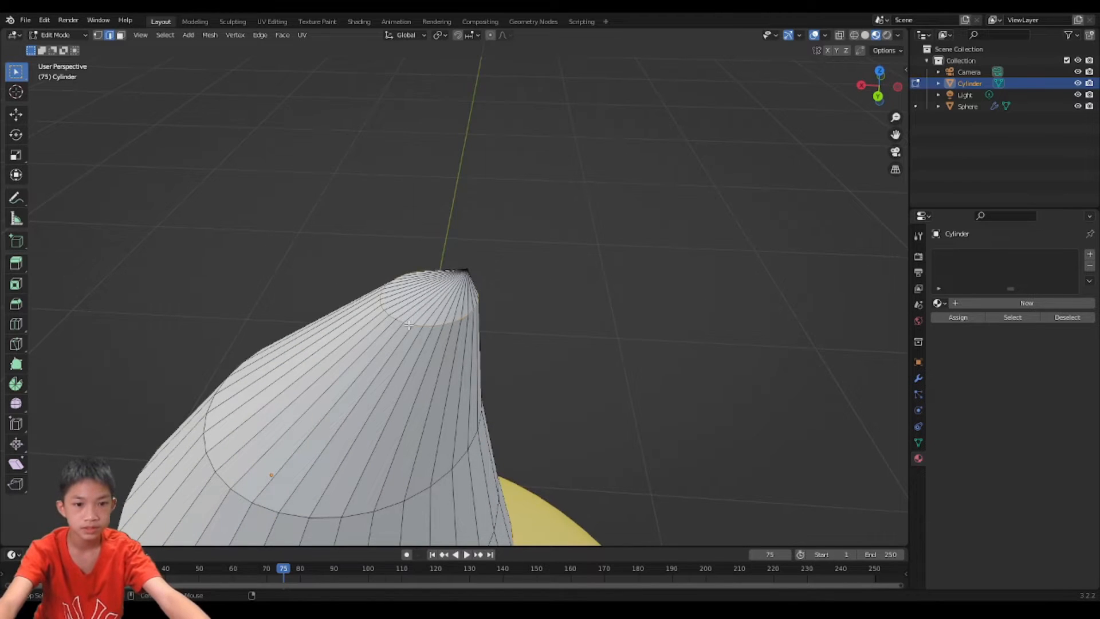
middle_drag(408, 325, 463, 269)
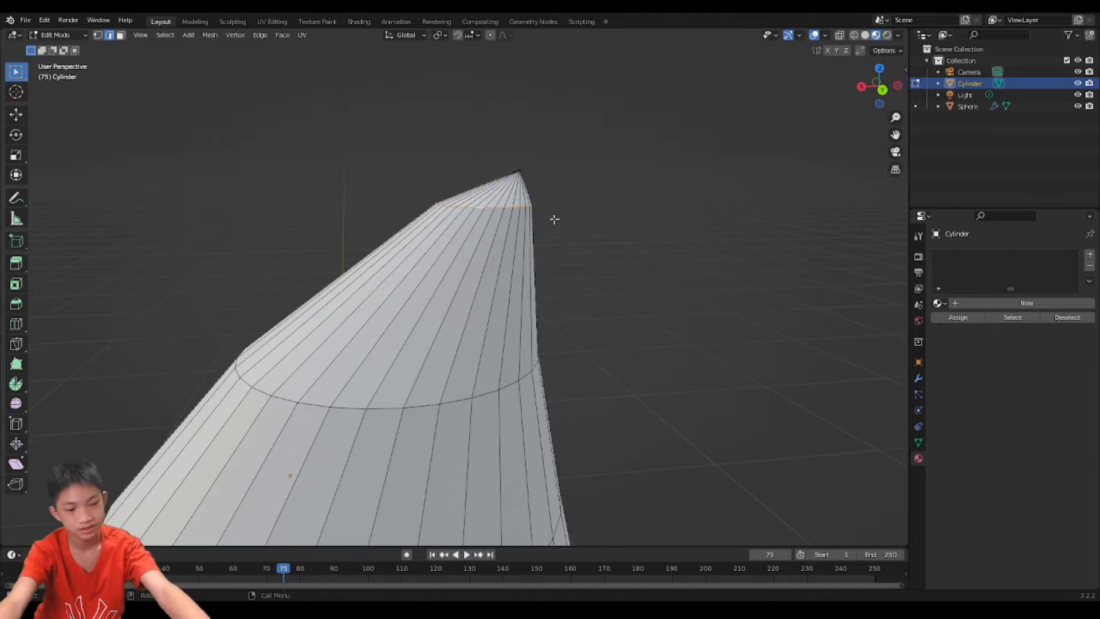
key(r)
key(x)
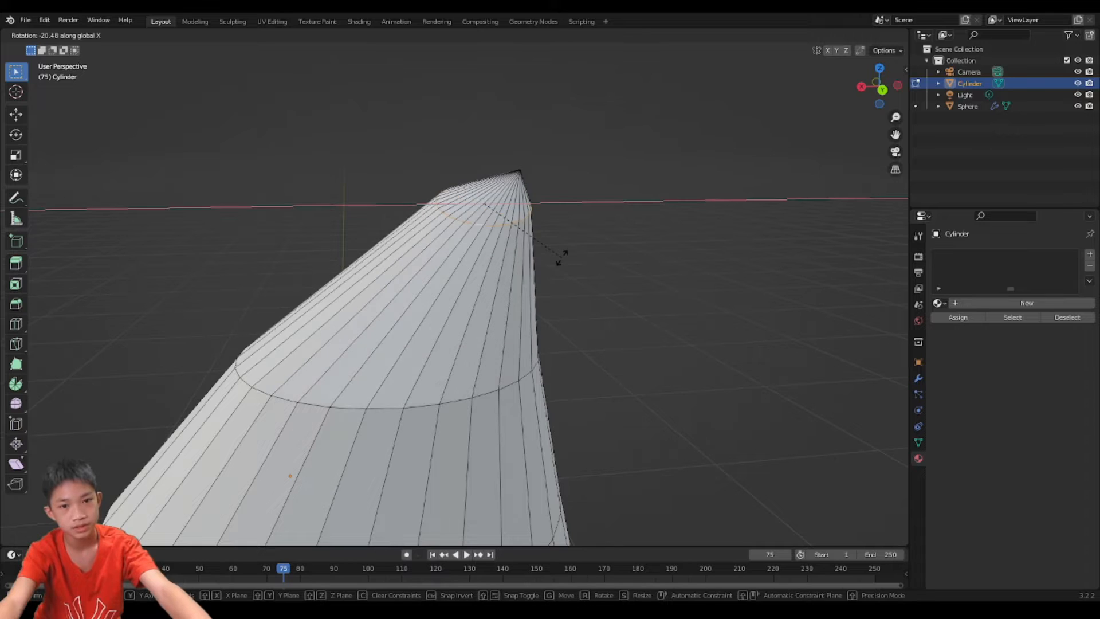
key(Escape)
key(g)
key(g)
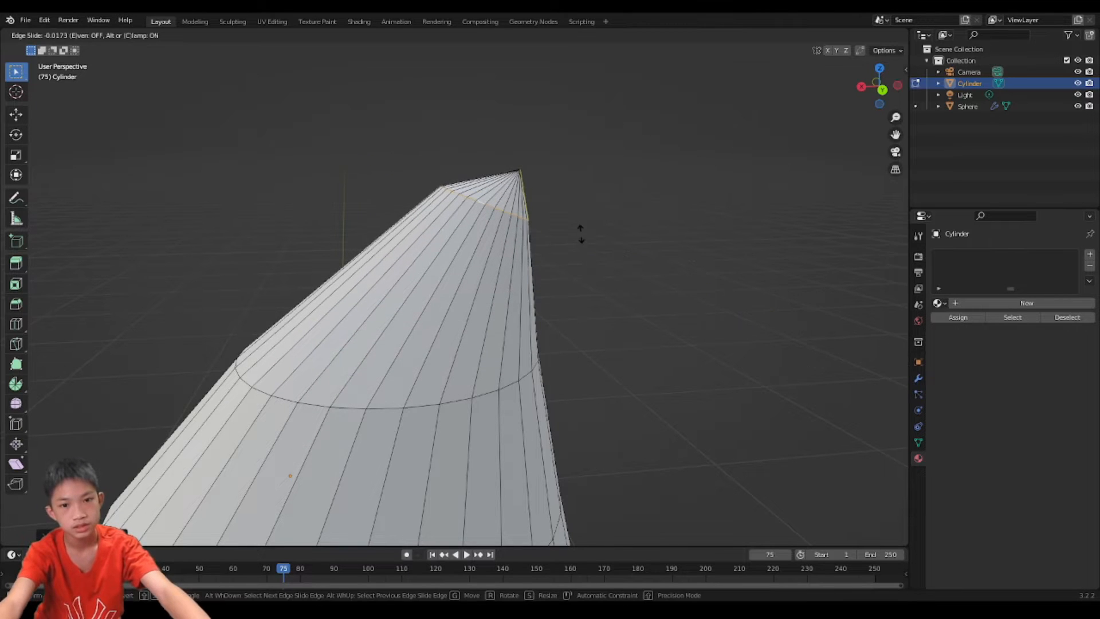
click(599, 191)
scroll(586, 201, down, 5)
key(Tab)
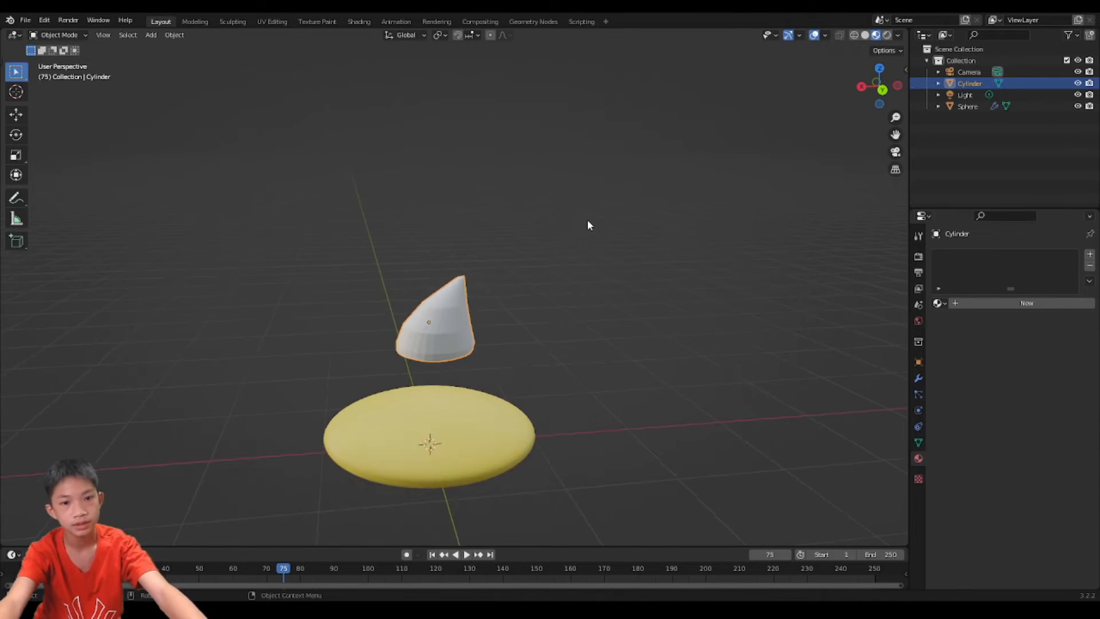
Step: Apply smooth shading to the cone
middle_drag(588, 221, 735, 226)
scroll(734, 226, up, 2)
right_click(697, 257)
click(695, 257)
middle_drag(693, 256, 527, 201)
scroll(526, 201, up, 3)
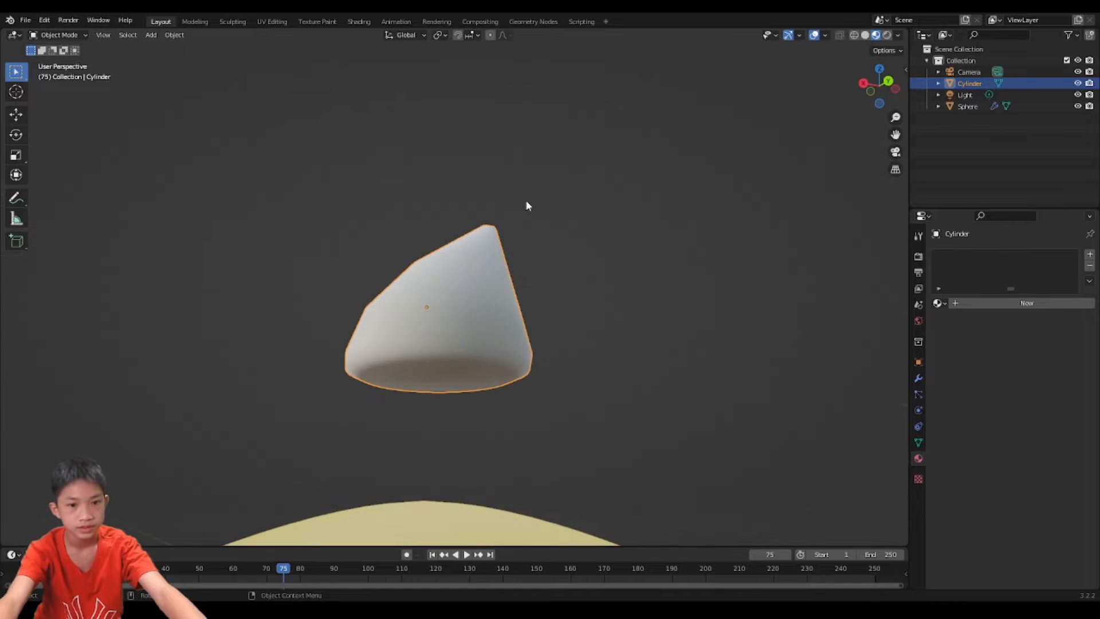
Step: Add a Subdivision Surface modifier to the cone and check the rounded shape in Object and Edit Mode
click(919, 378)
click(964, 256)
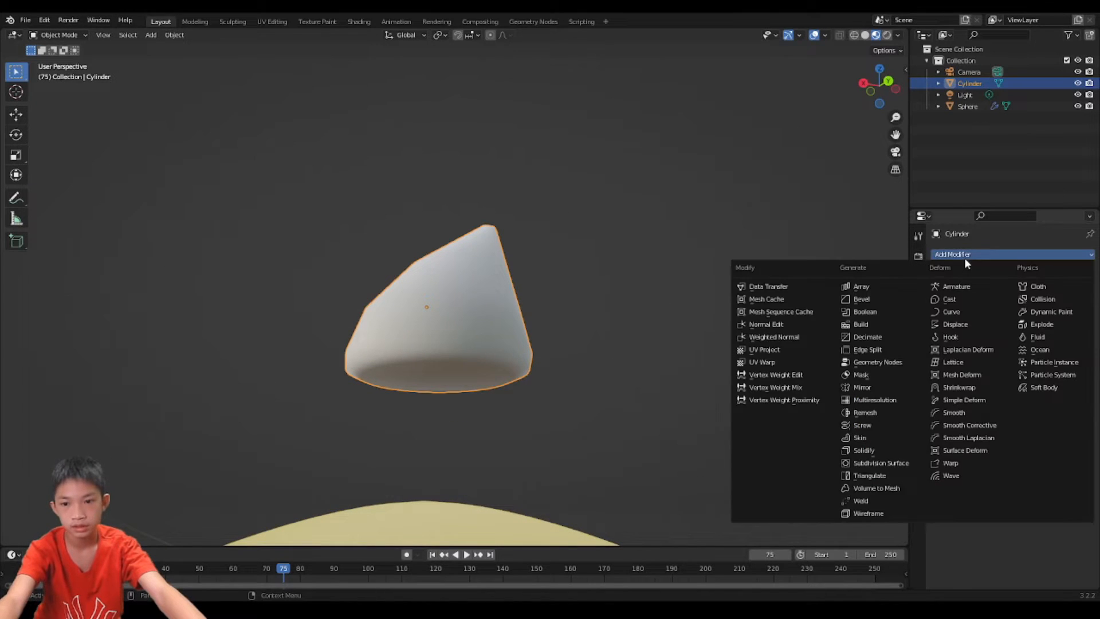
click(897, 459)
key(Tab)
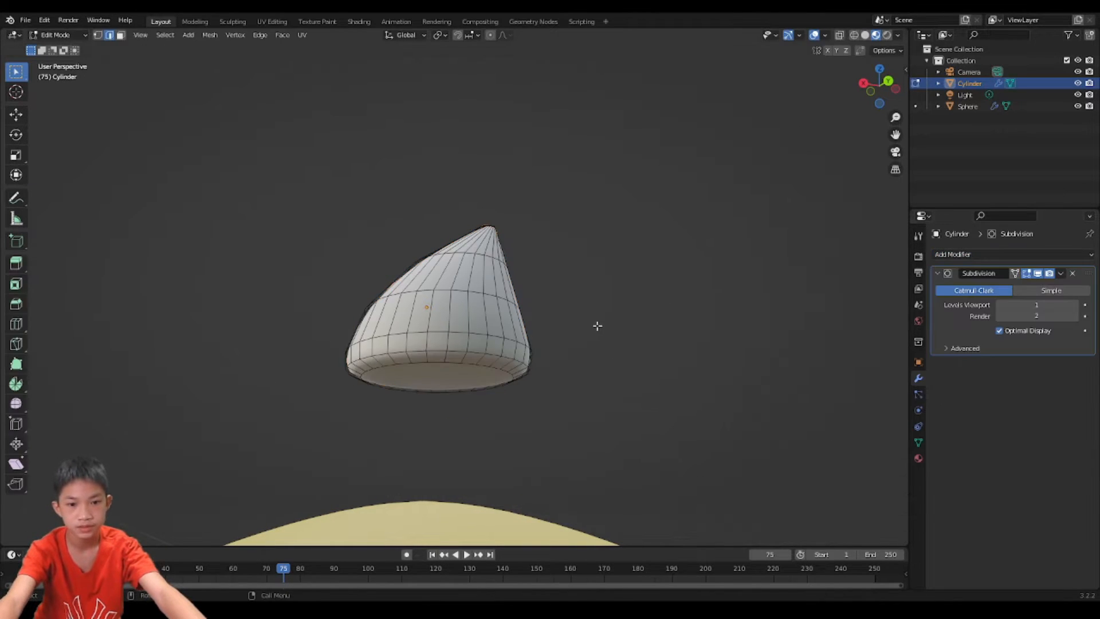
key(Tab)
middle_drag(597, 322, 541, 370)
scroll(557, 311, up, 2)
key(Tab)
key(Tab)
scroll(544, 304, down, 4)
Step: Give the cone a new material with a fully saturated orange base color and darken it to brown
click(919, 458)
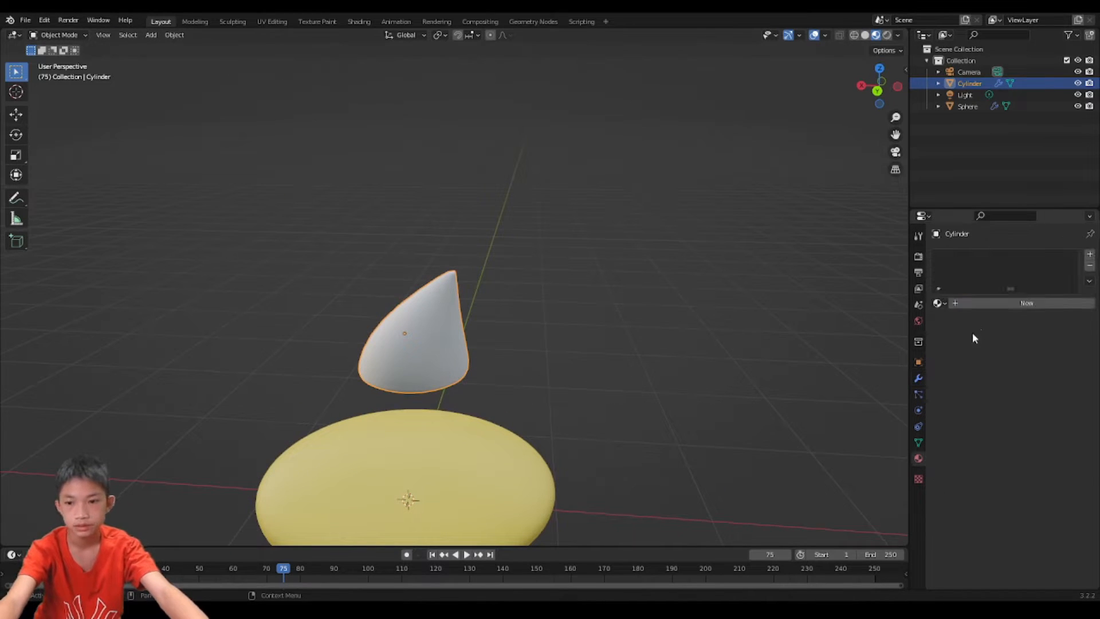
click(1012, 303)
click(1022, 425)
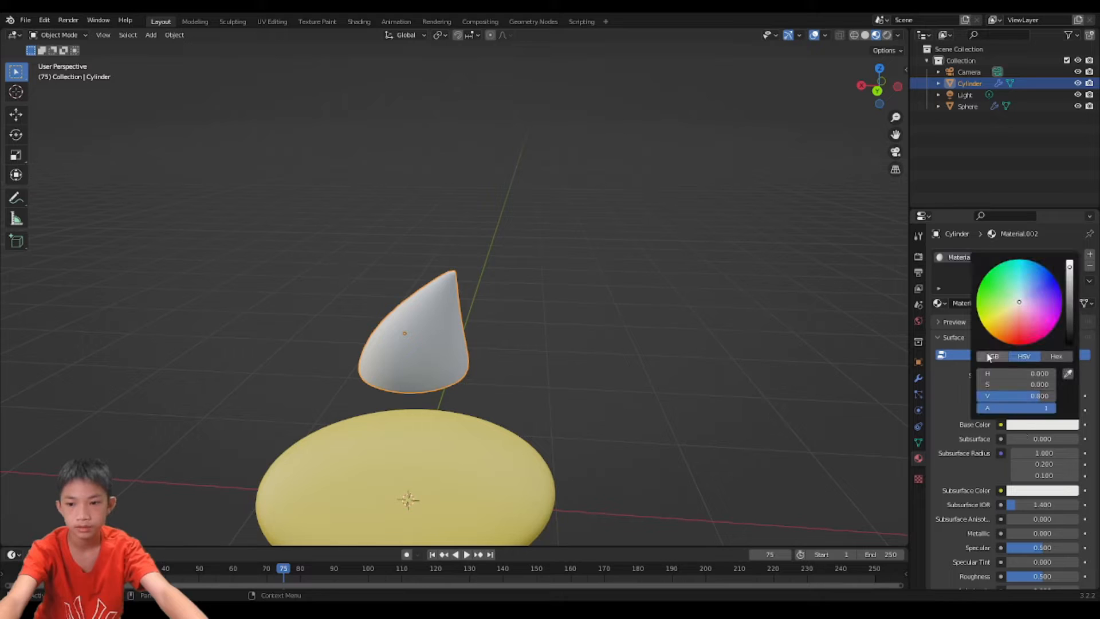
click(997, 338)
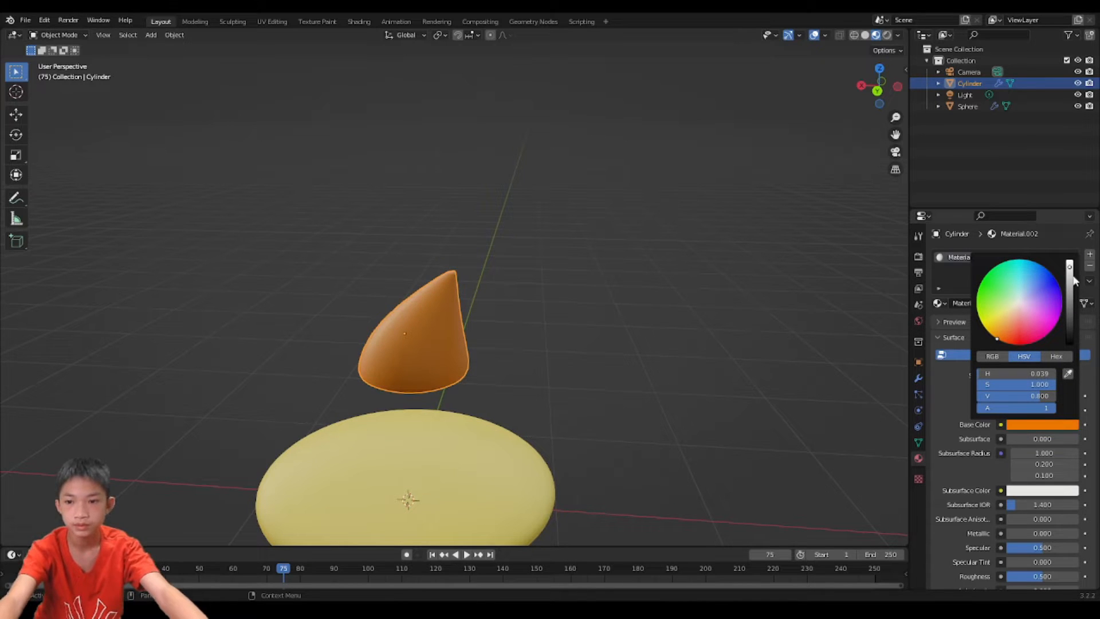
drag(1069, 279, 1070, 301)
click(651, 273)
Step: Scale the brown cone down to a small chip compared with the yellow disc
scroll(520, 296, down, 3)
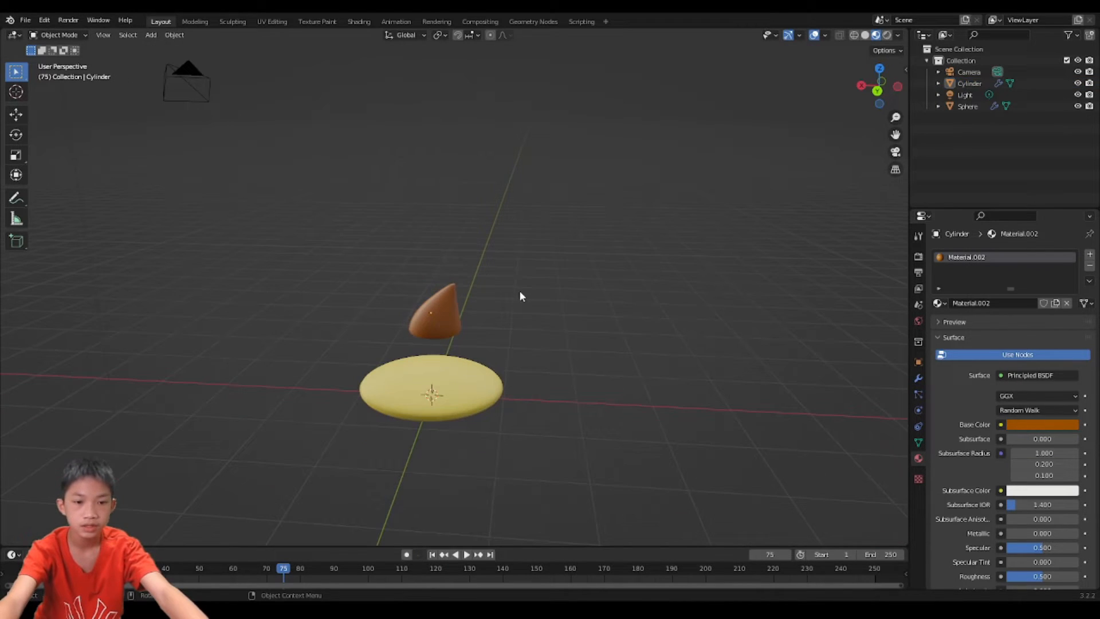
click(450, 319)
key(s)
click(460, 306)
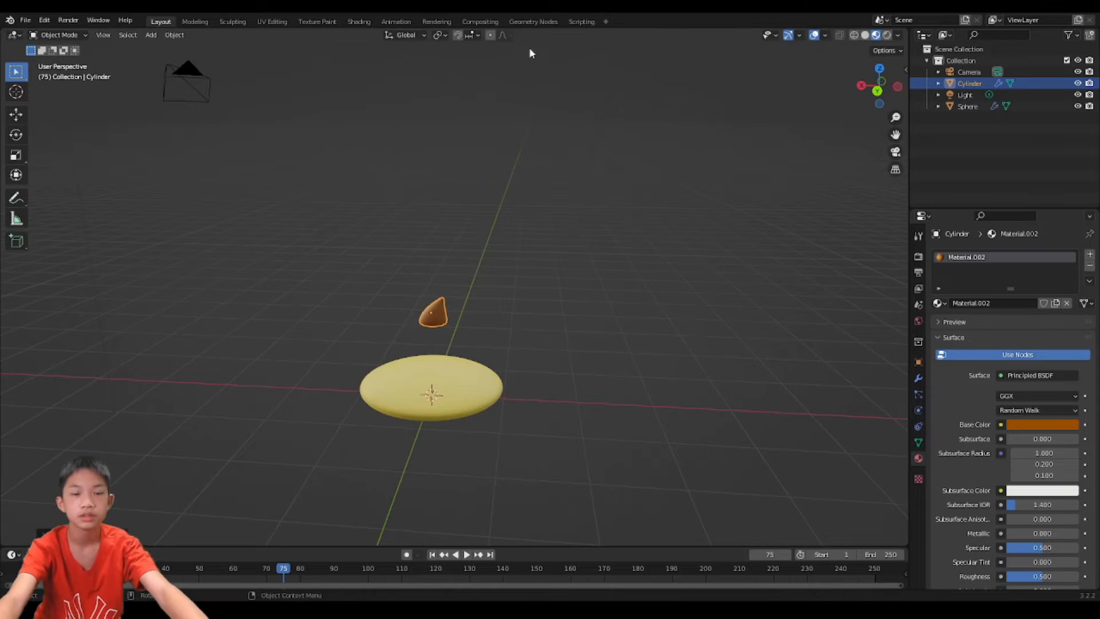
Step: Open the Geometry Nodes workspace, close its spreadsheet area and show the viewport in Material Preview shading
click(530, 23)
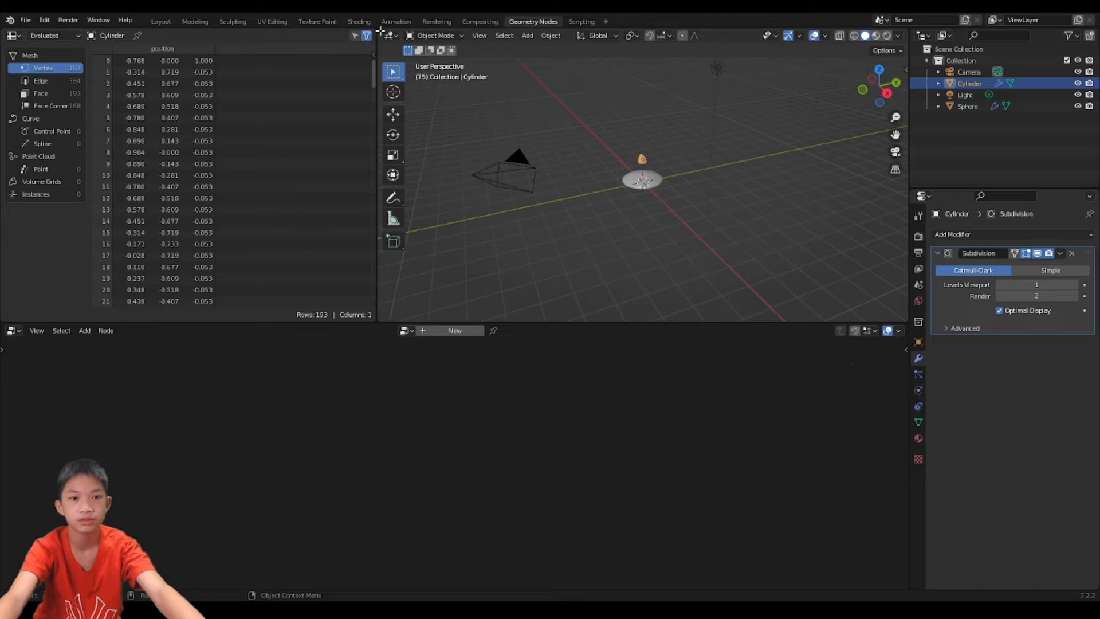
drag(378, 30, 311, 51)
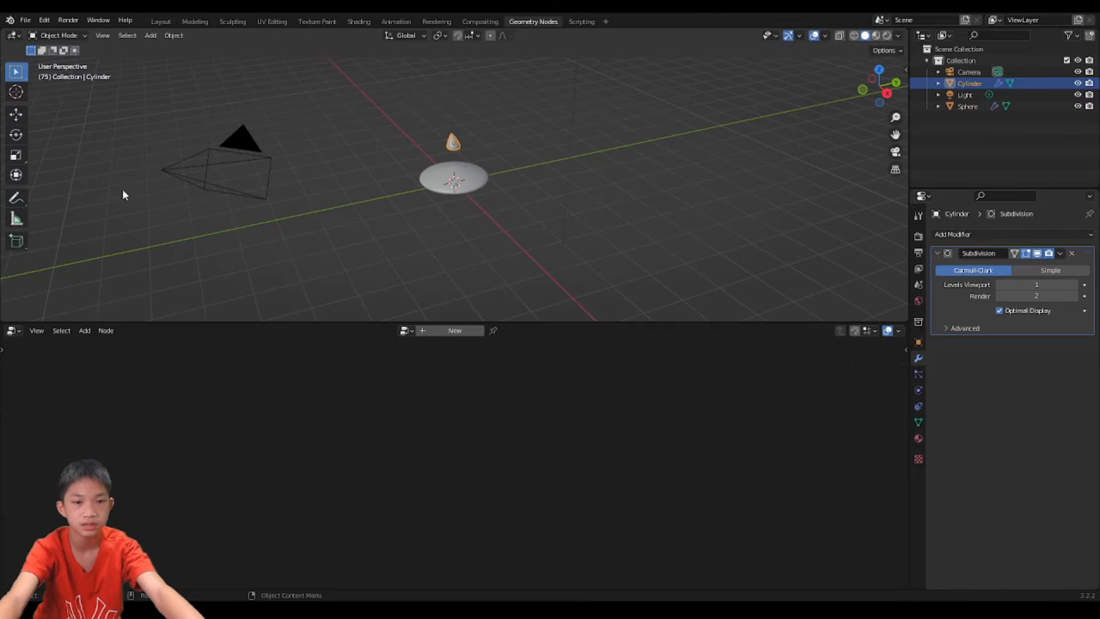
scroll(235, 206, up, 4)
click(875, 36)
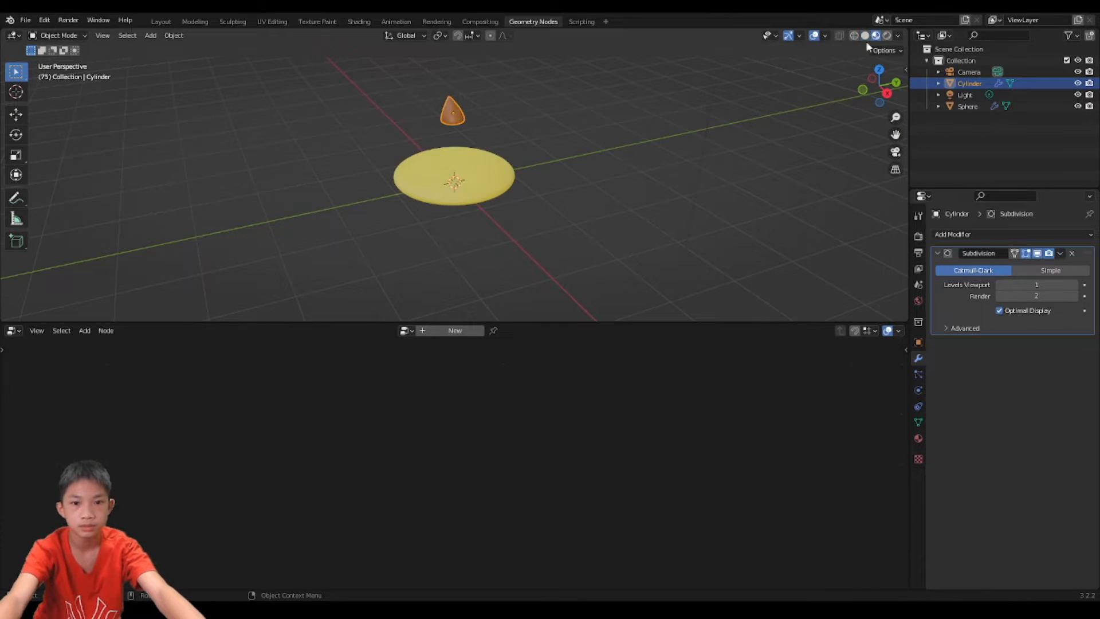
scroll(562, 232, down, 2)
scroll(562, 233, up, 4)
mouse_move(562, 233)
middle_down()
mouse_move(585, 236)
mouse_move(459, 204)
mouse_move(572, 225)
middle_up()
scroll(586, 236, down, 3)
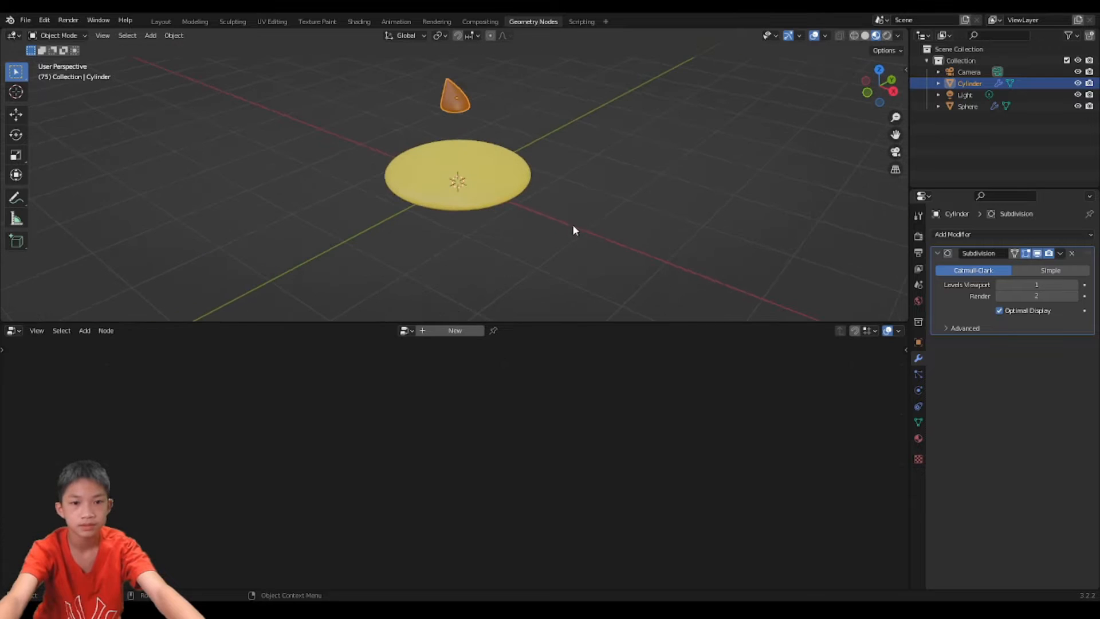
Step: Select the yellow disc and create a new geometry node tree on it, keeping the disc in place
click(447, 211)
key(g)
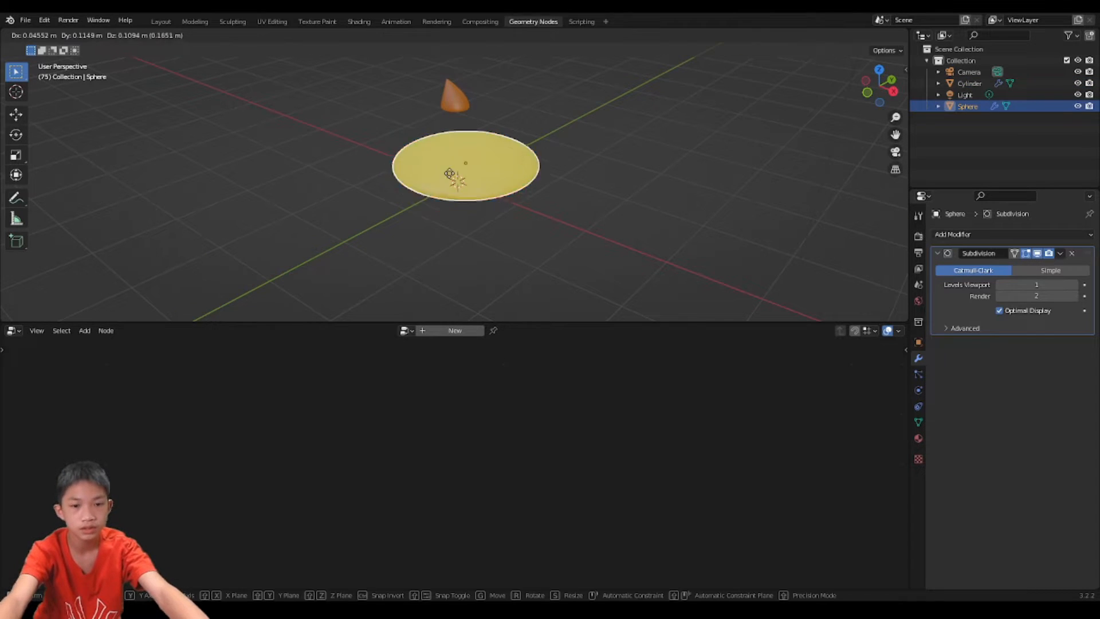
right_click(455, 227)
middle_drag(466, 228, 532, 196)
scroll(532, 196, up, 3)
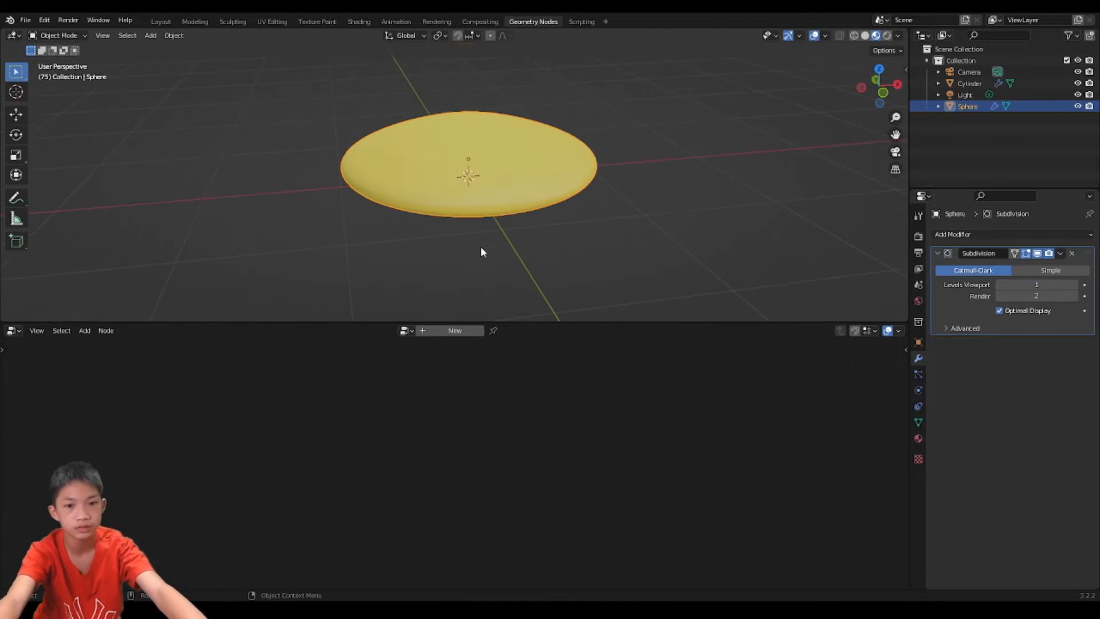
scroll(482, 251, down, 3)
click(441, 331)
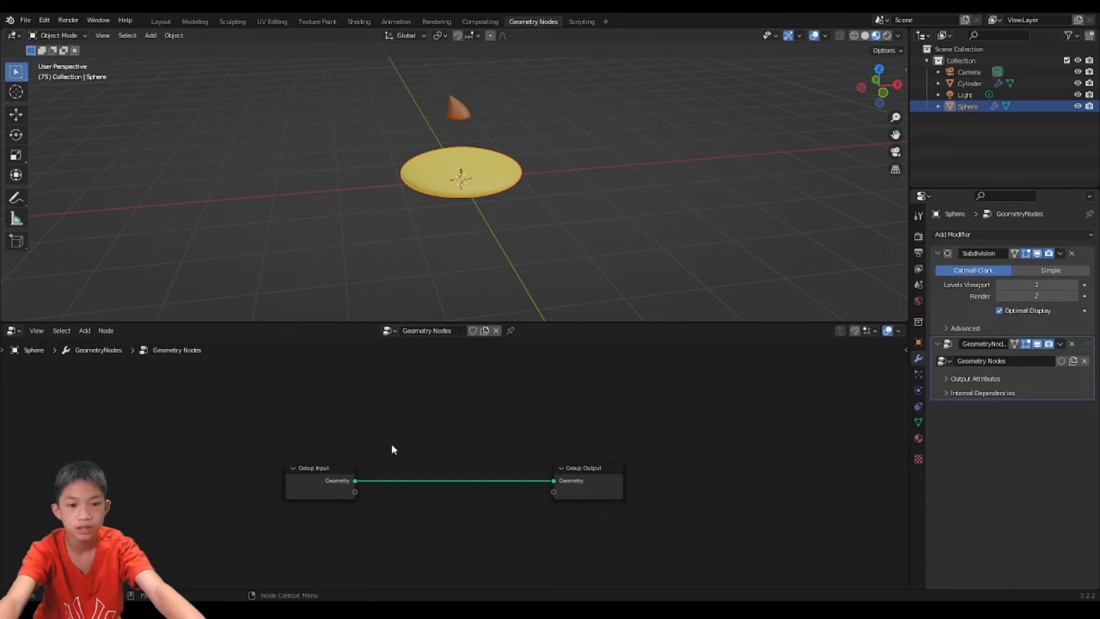
Step: Insert a Distribute Points on Faces node into the link between Group Input and Group Output
scroll(364, 461, up, 3)
scroll(343, 470, up, 3)
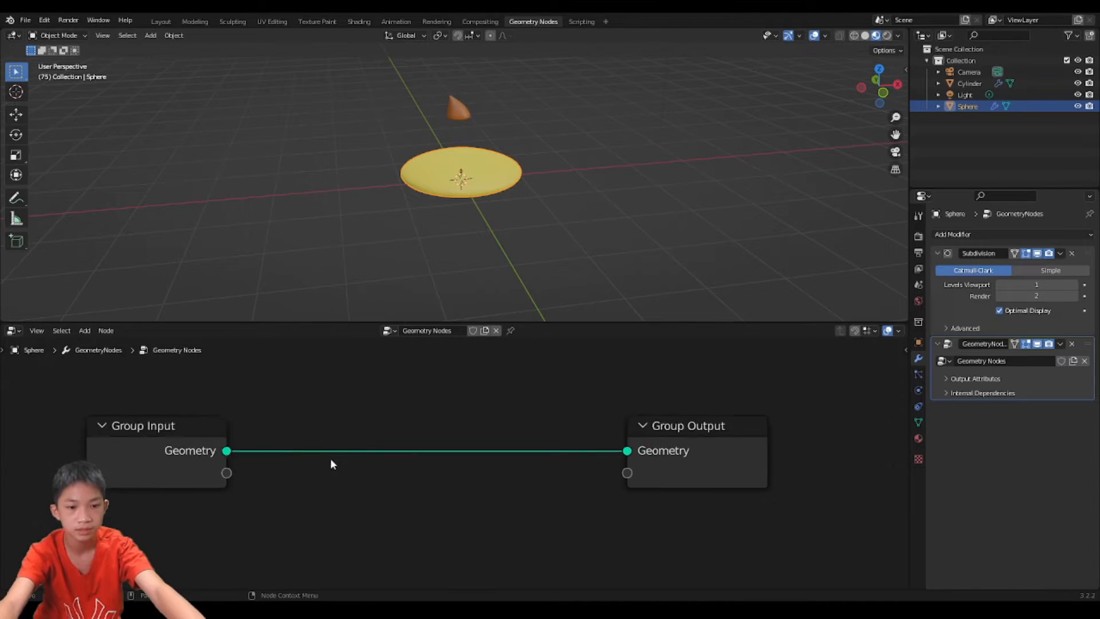
click(162, 422)
click(662, 424)
click(663, 424)
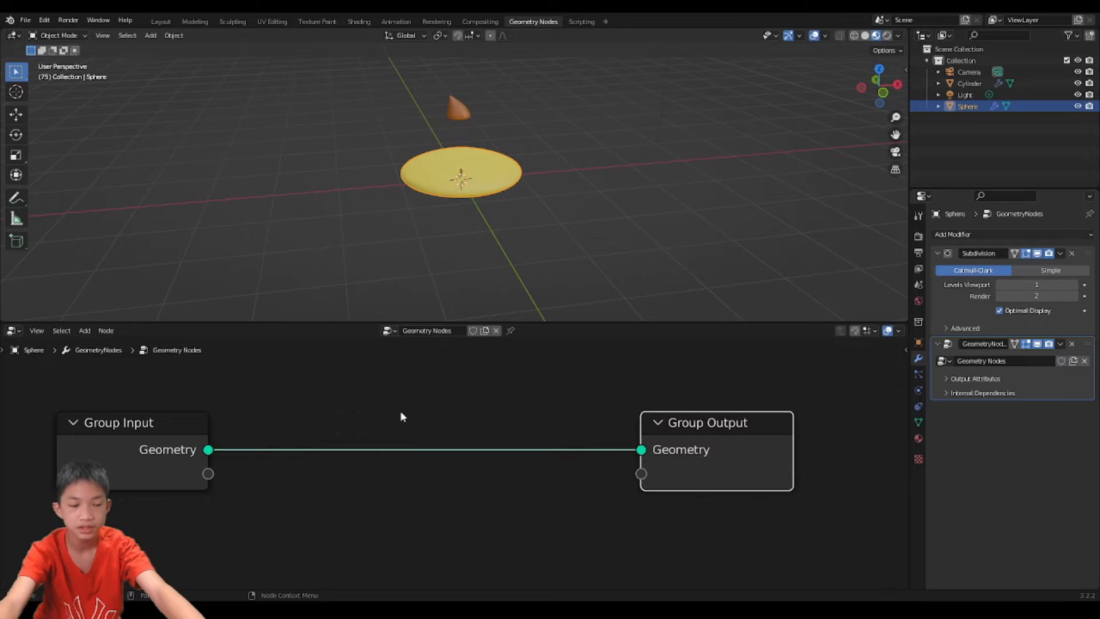
key(shift+a)
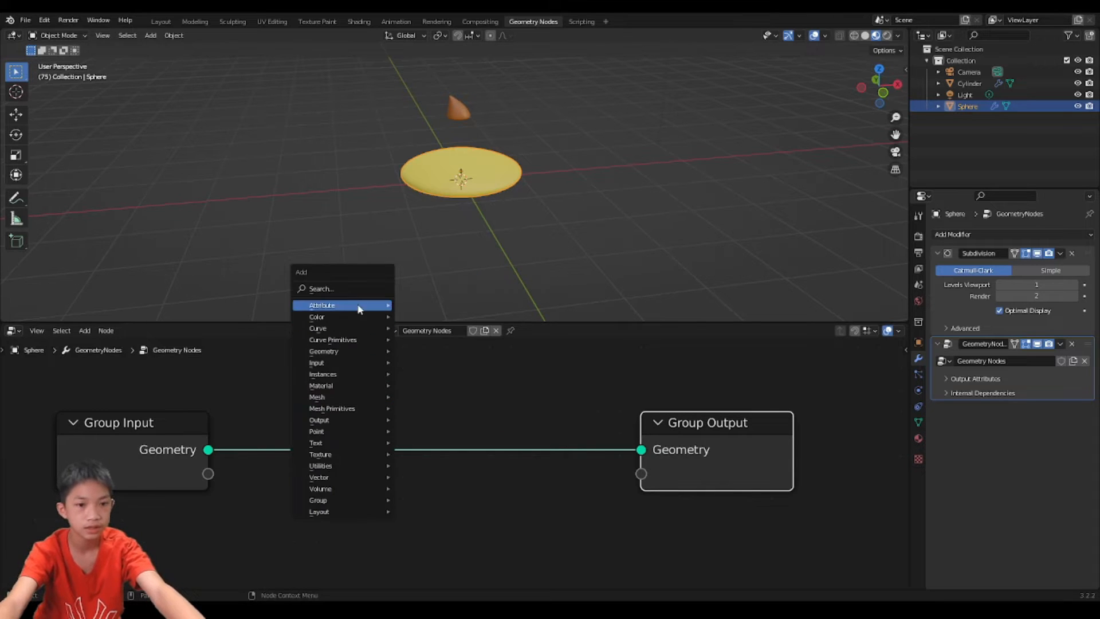
click(351, 285)
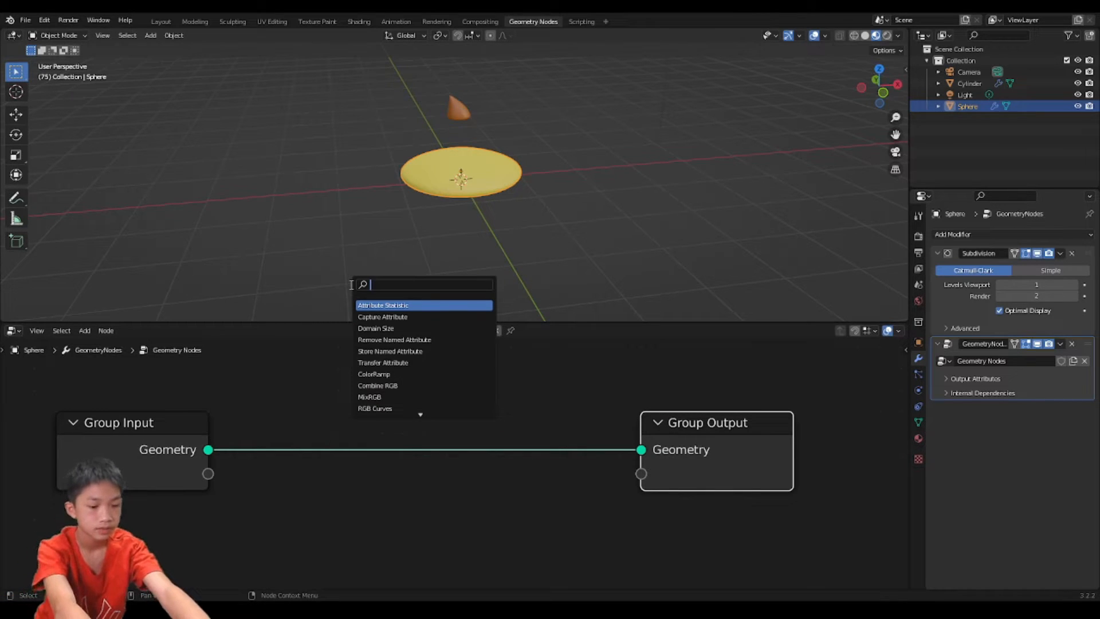
text(dis)
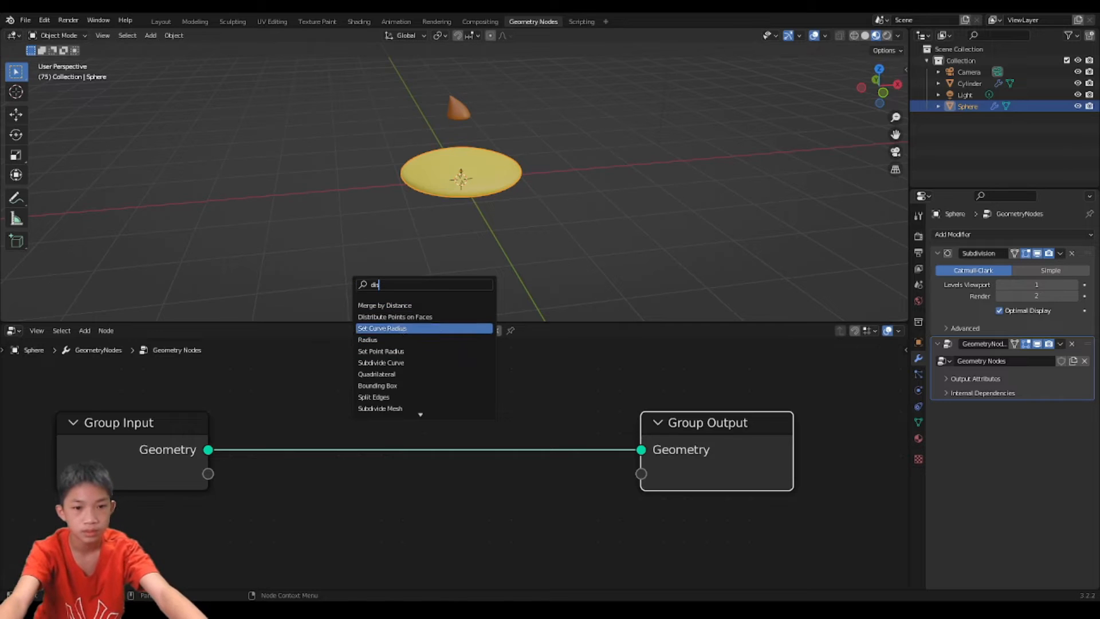
click(396, 317)
click(367, 431)
Step: Examine how the points are scattered over the disc's surface from several angles and distances
scroll(467, 181, up, 6)
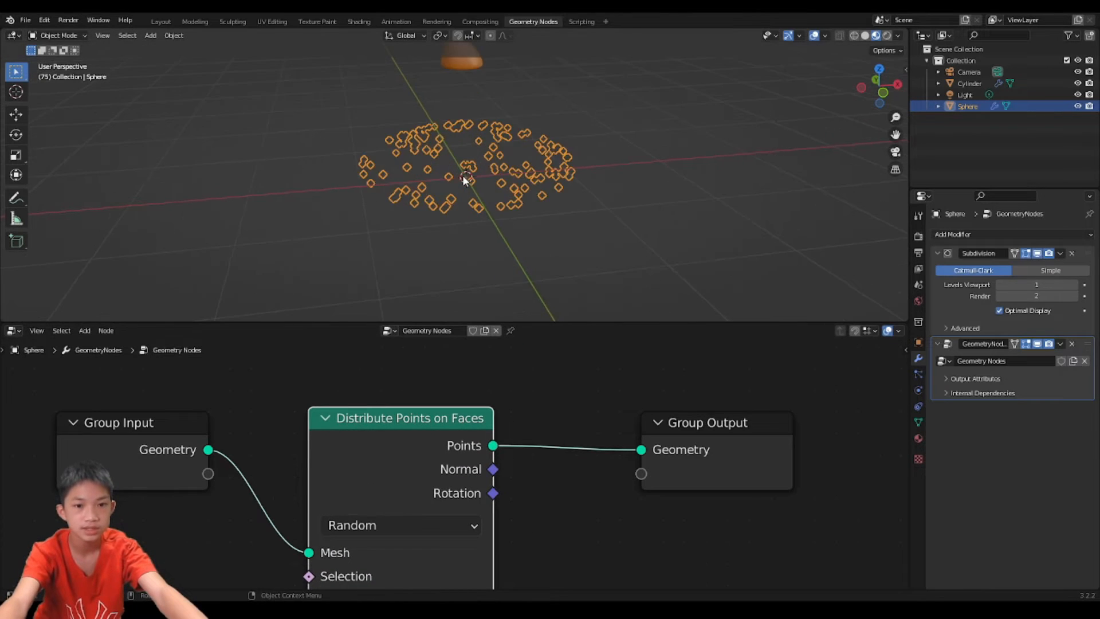
middle_drag(466, 180, 593, 171)
click(637, 219)
click(636, 217)
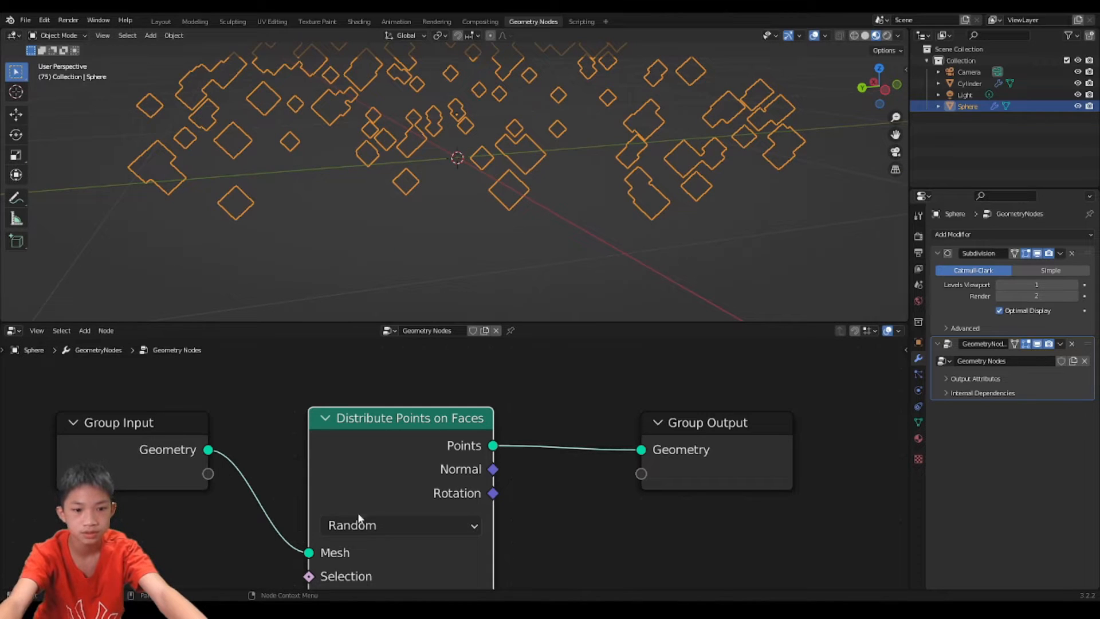
scroll(358, 512, down, 2)
scroll(424, 160, down, 4)
middle_drag(424, 160, 344, 172)
scroll(345, 171, down, 2)
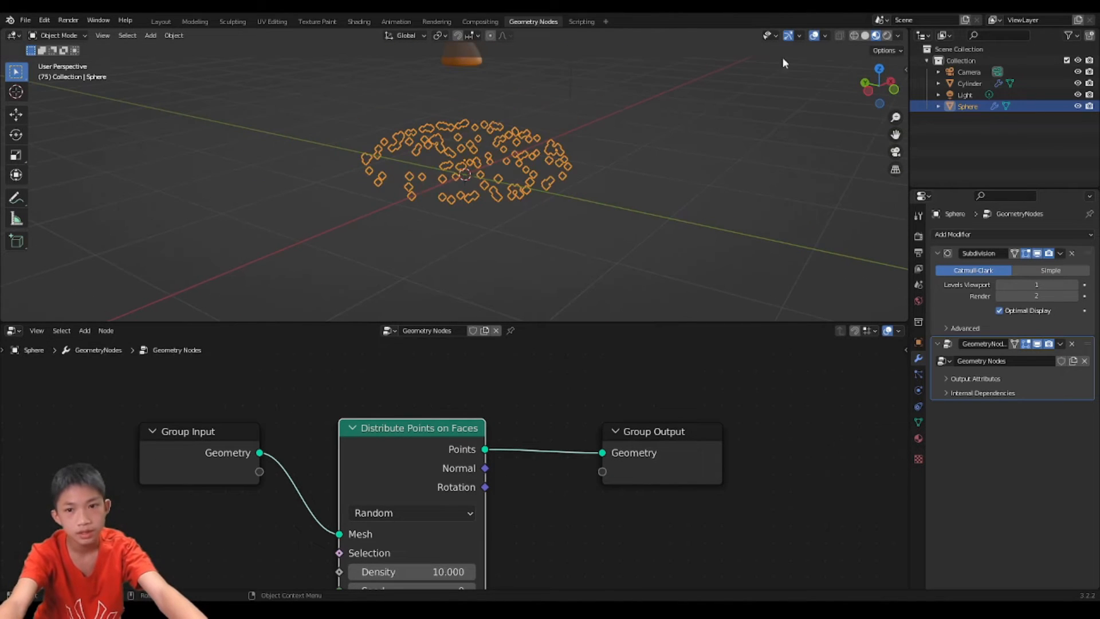
Step: Switch the viewport to Solid shading and inspect the distributed points up close
click(887, 35)
click(879, 36)
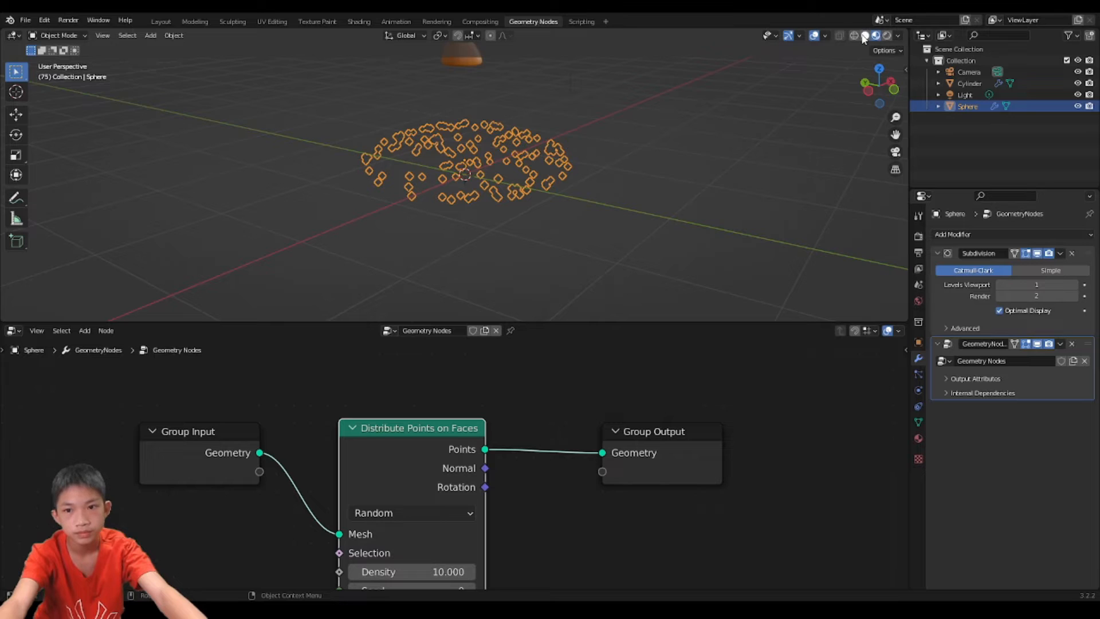
click(865, 36)
scroll(563, 164, up, 6)
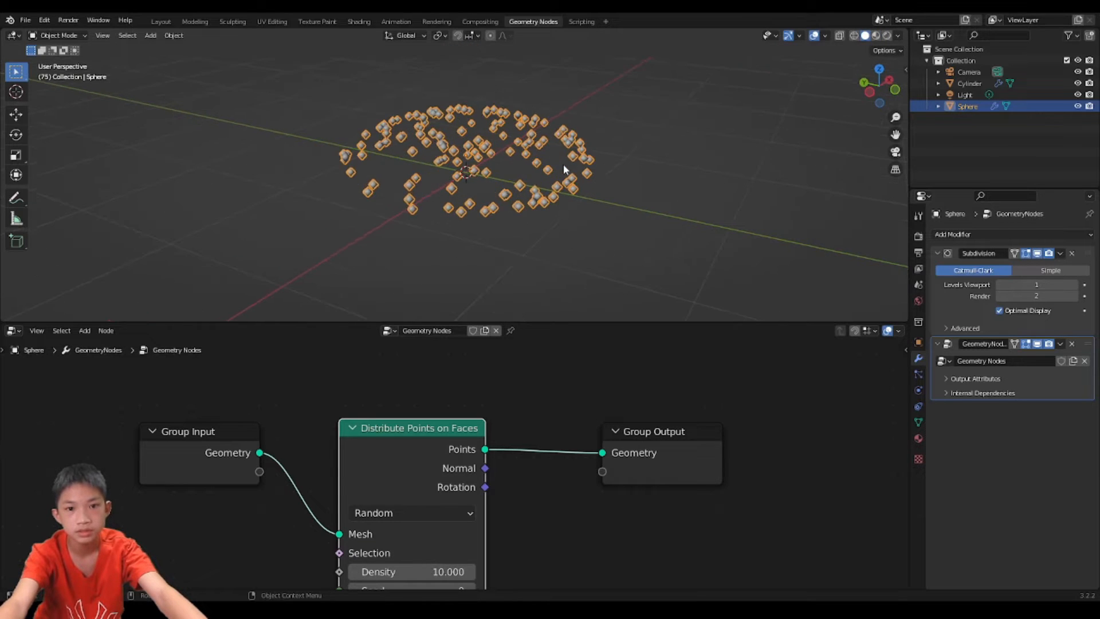
middle_drag(574, 164, 621, 163)
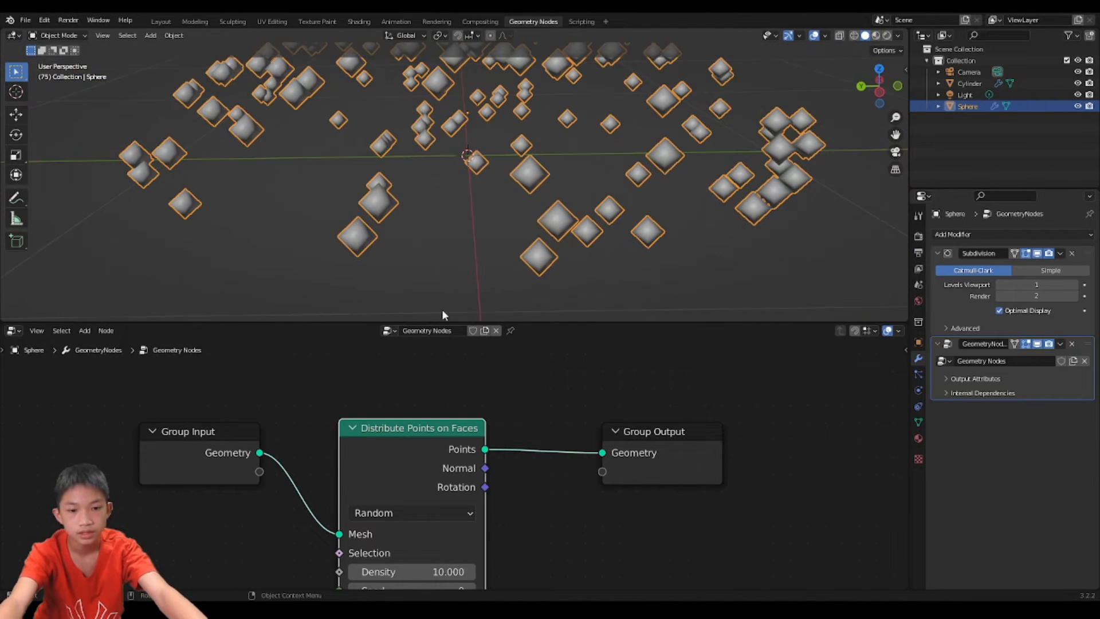
Step: Set the Distribute Points on Faces density to 11.5 and spread the nodes apart, moving Group Output away and the distribute node lower
scroll(399, 421, down, 8)
drag(413, 520, 499, 521)
scroll(178, 75, down, 6)
middle_drag(302, 69, 298, 318)
drag(445, 525, 407, 522)
drag(550, 446, 636, 428)
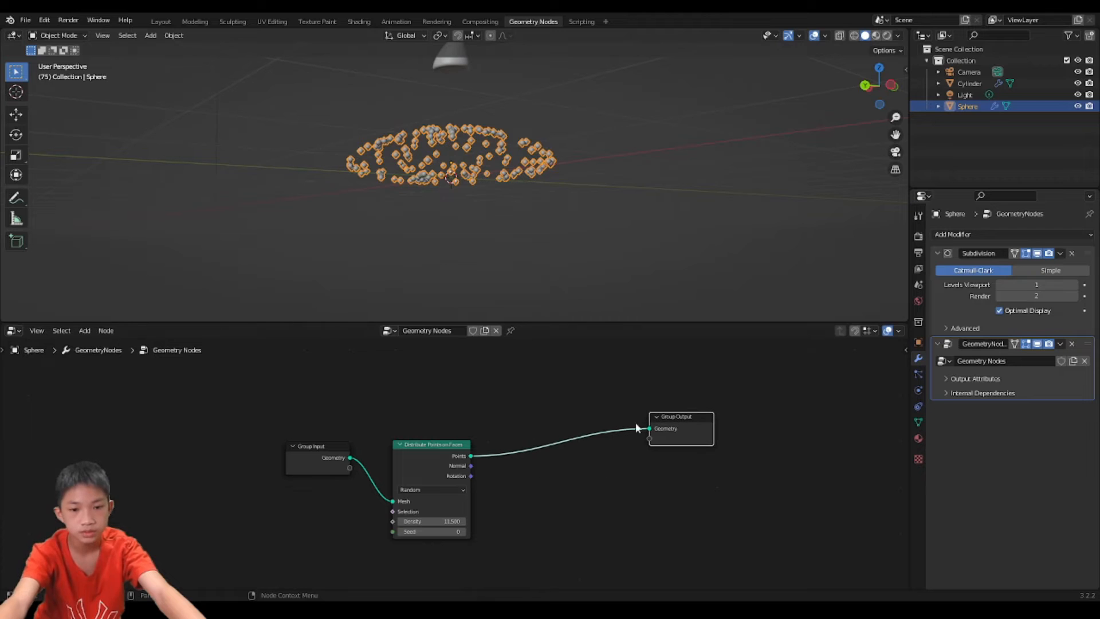
drag(427, 449, 438, 500)
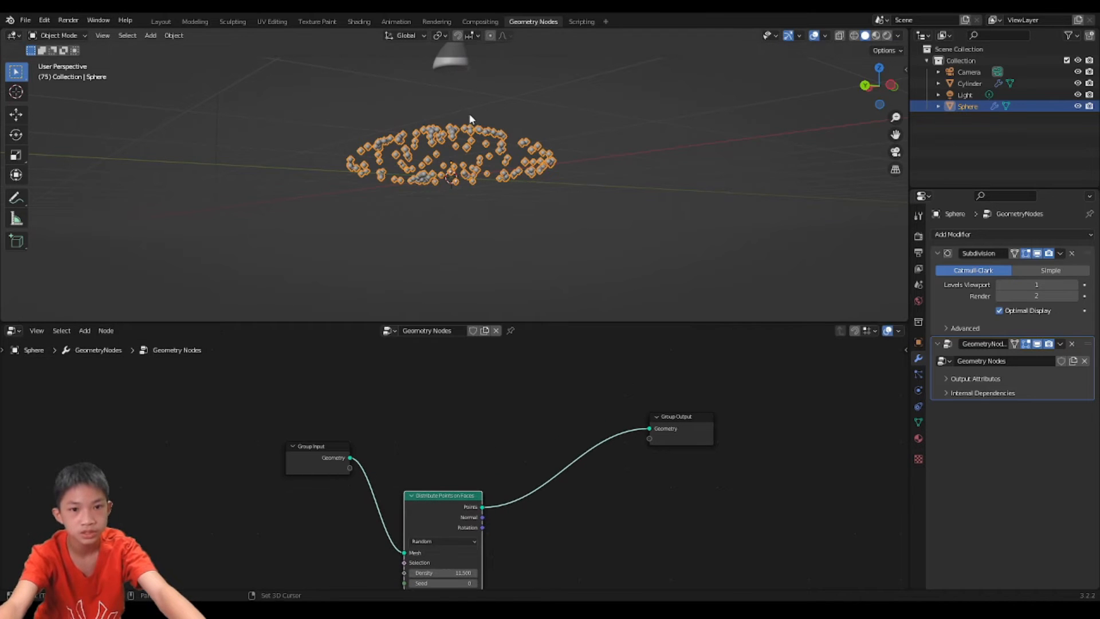
Step: Examine the denser scatter of points and the cone above it from several angles and distances
scroll(501, 285, up, 8)
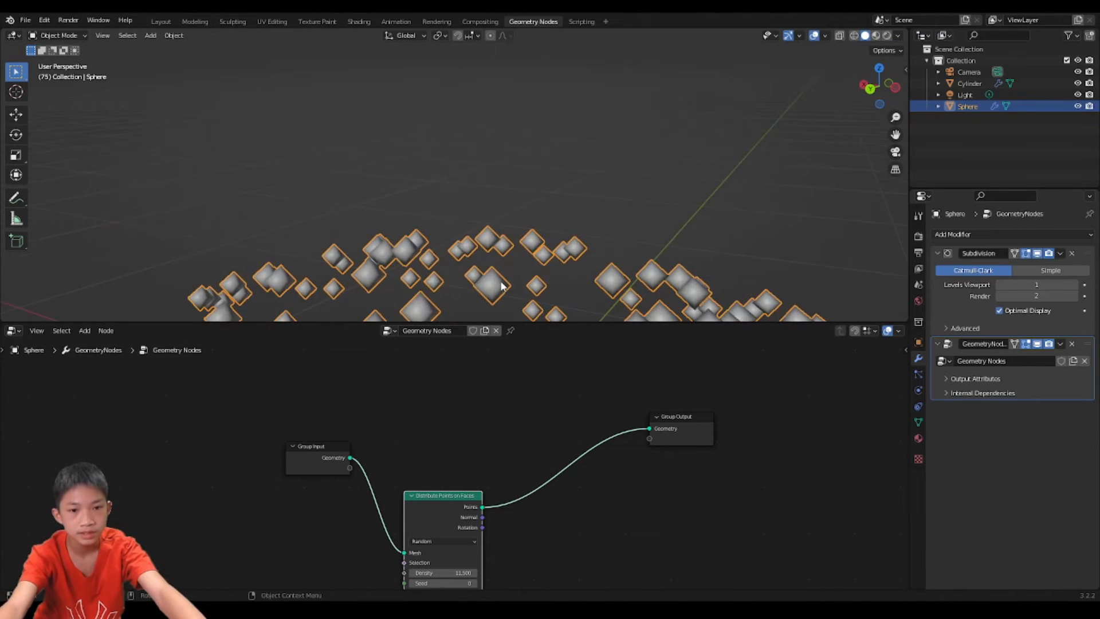
scroll(499, 269, down, 10)
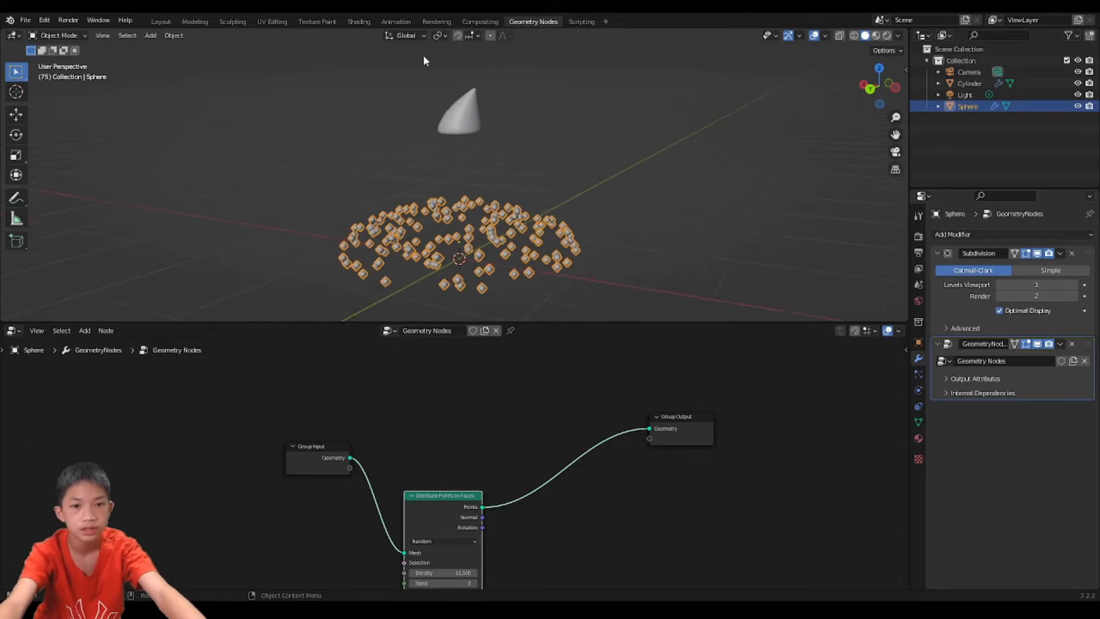
scroll(458, 110, down, 2)
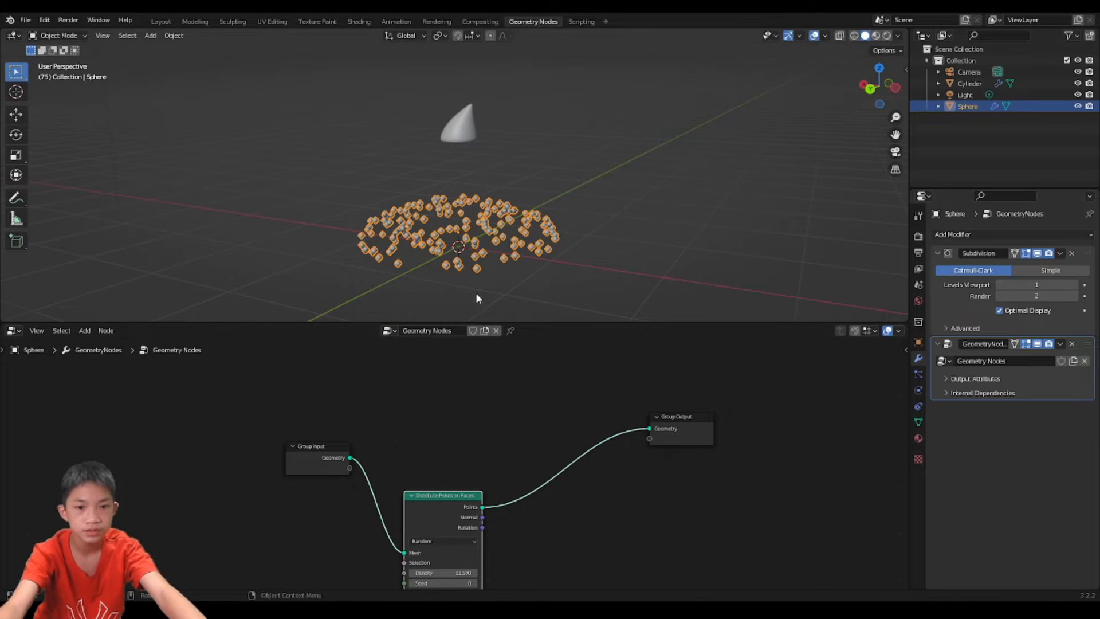
middle_drag(476, 298, 518, 277)
scroll(517, 278, up, 3)
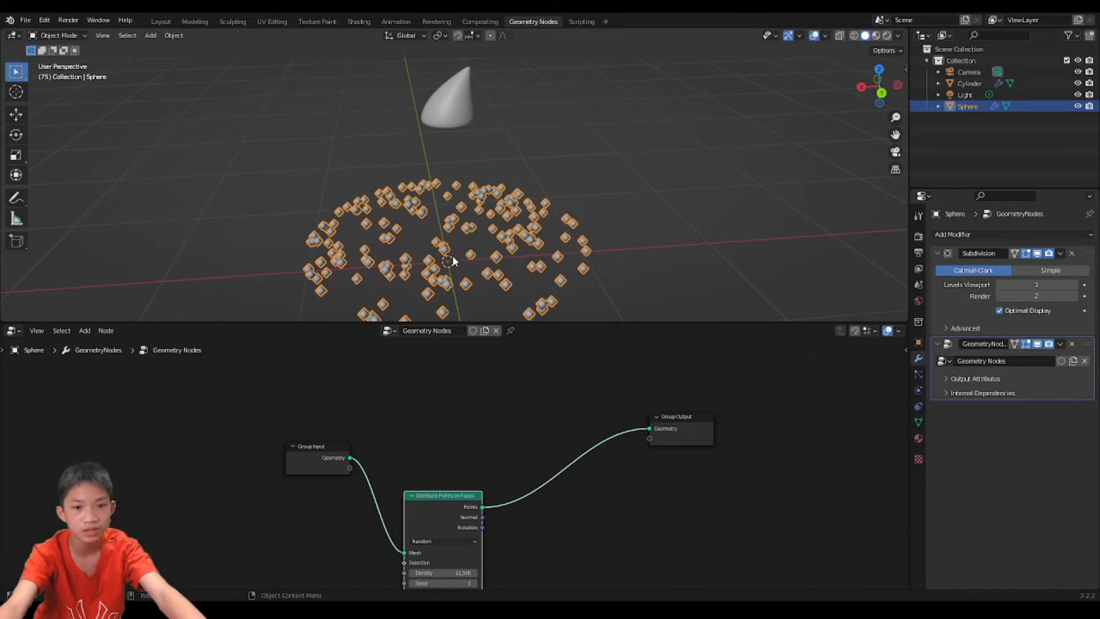
middle_drag(452, 260, 476, 262)
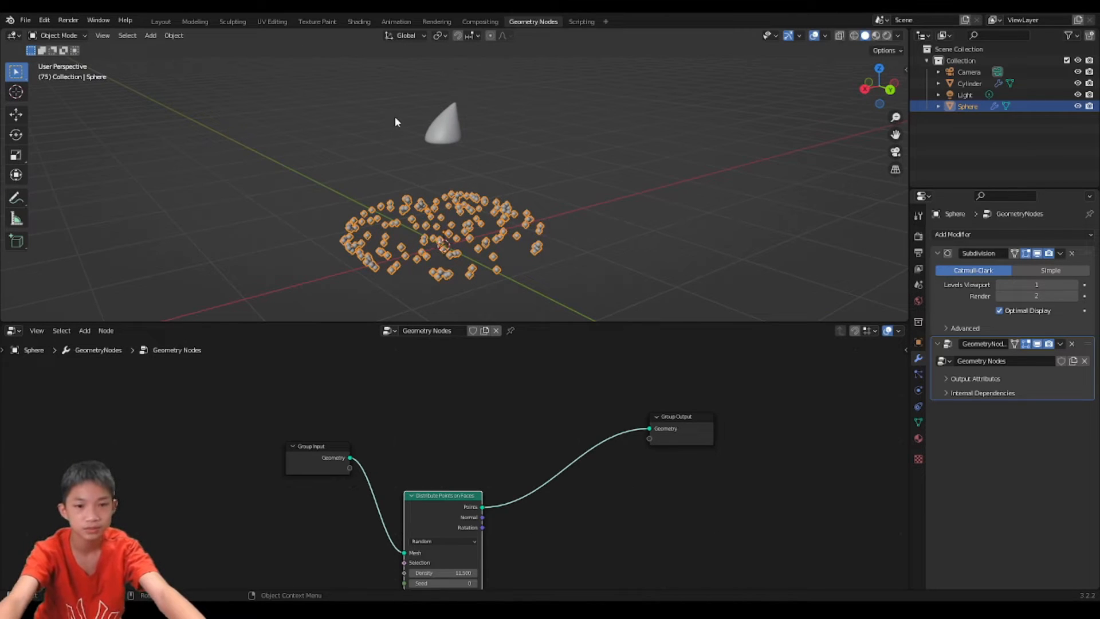
scroll(411, 317, down, 3)
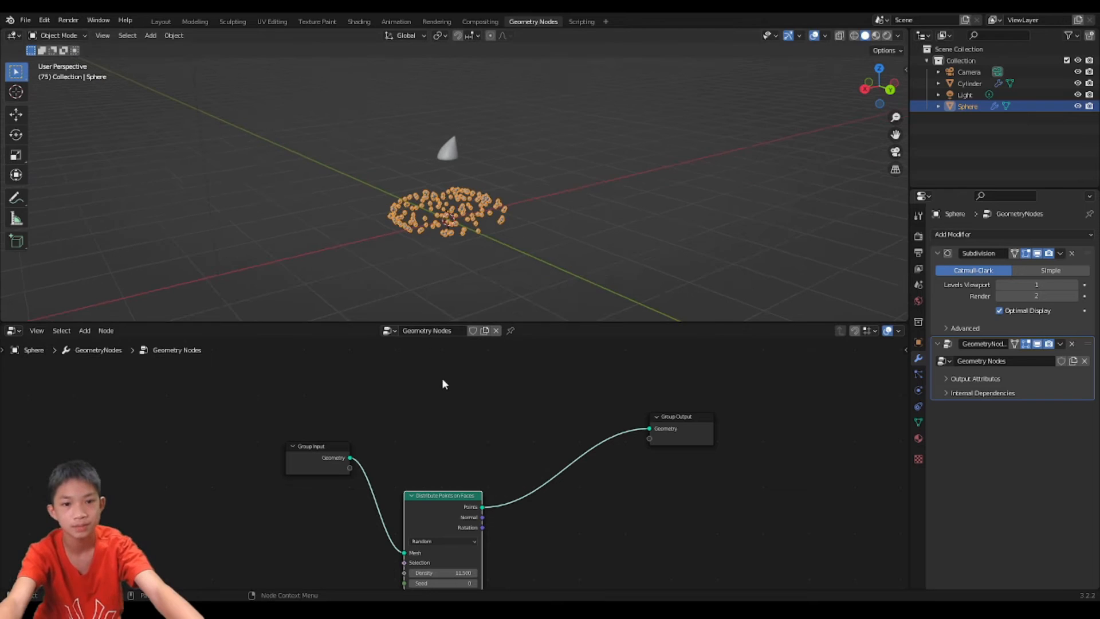
middle_drag(448, 246, 498, 243)
scroll(498, 244, up, 2)
Step: Insert a Join Geometry node between Distribute Points on Faces and Group Output, and also connect the Group Input geometry to it
key(shift+a)
click(418, 360)
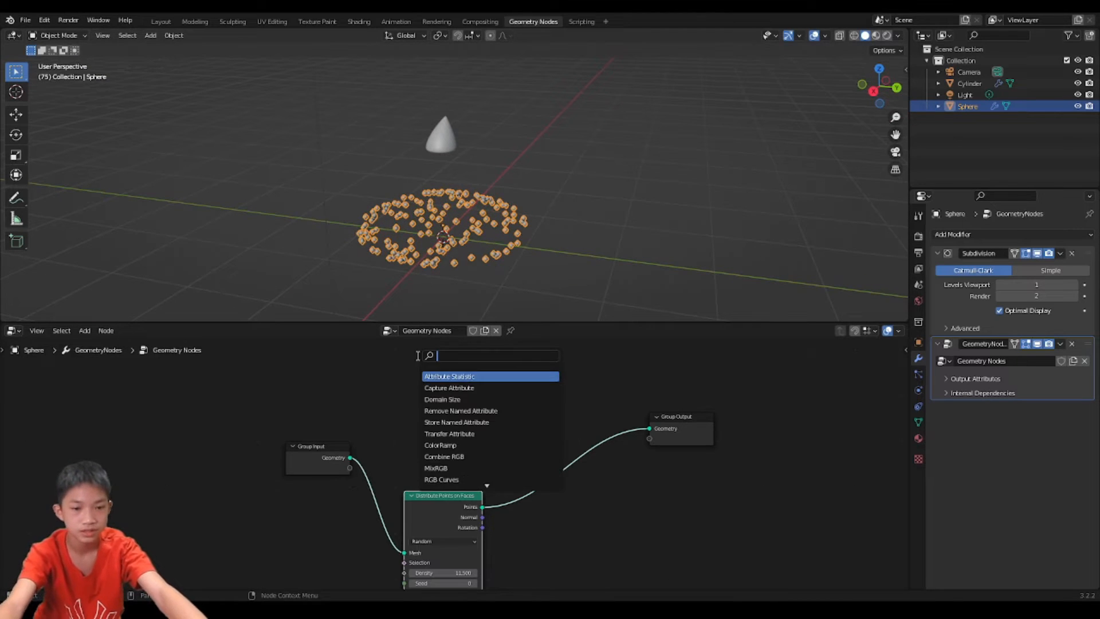
text(jo)
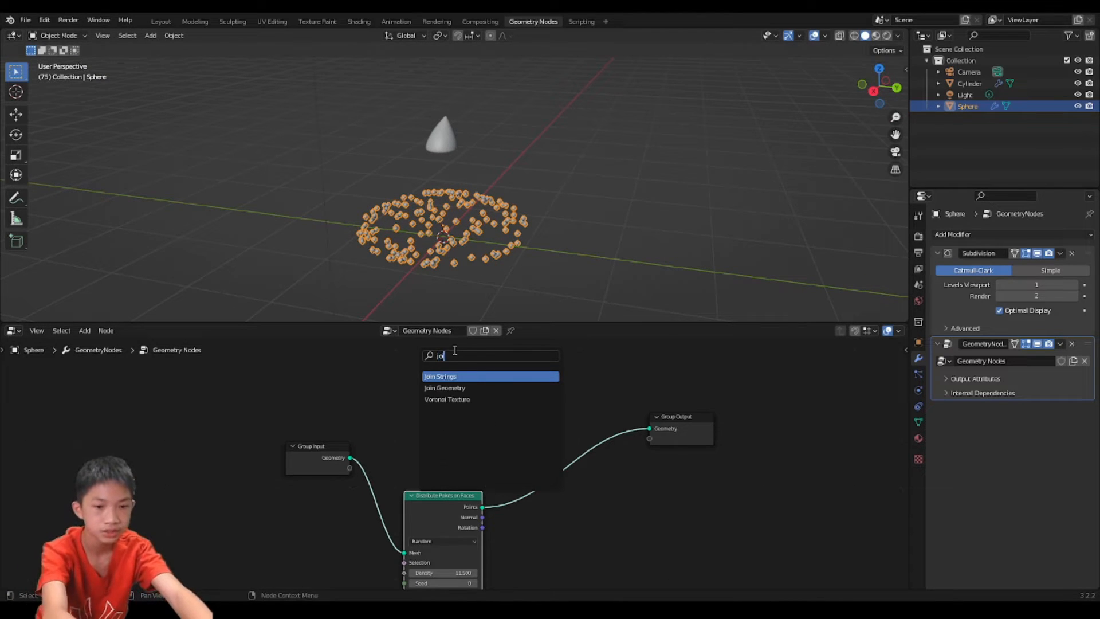
text(in)
click(439, 388)
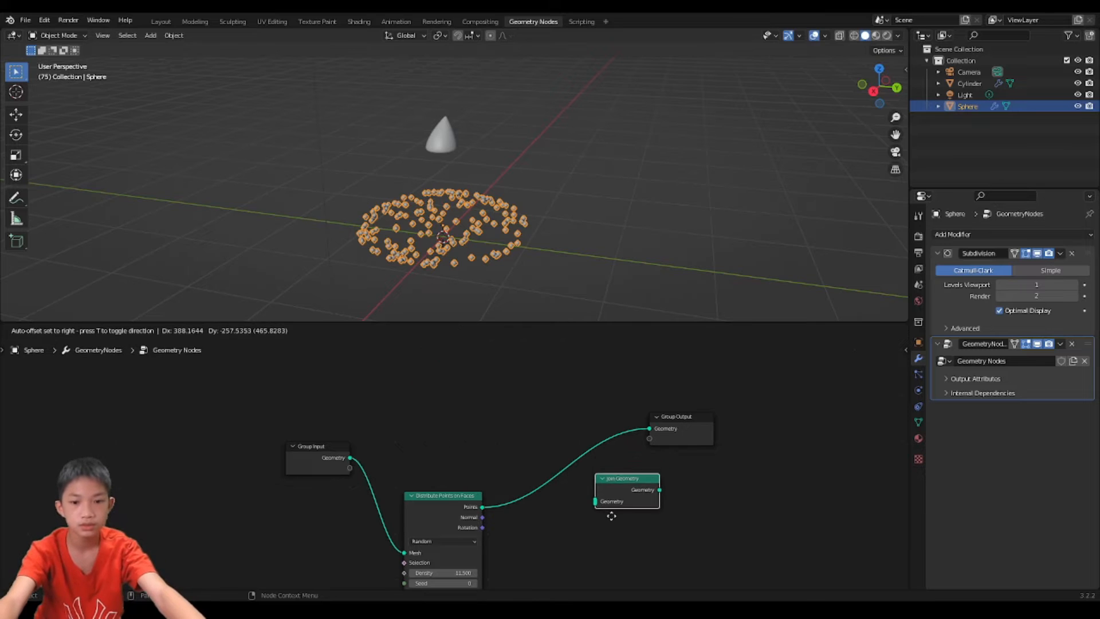
click(562, 497)
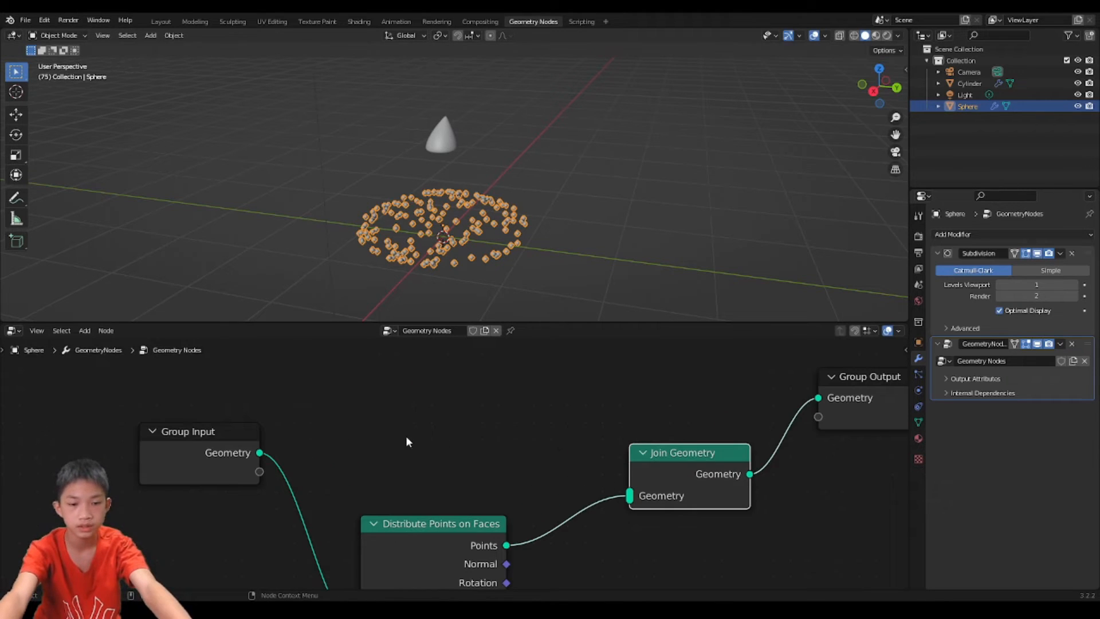
drag(240, 446, 226, 448)
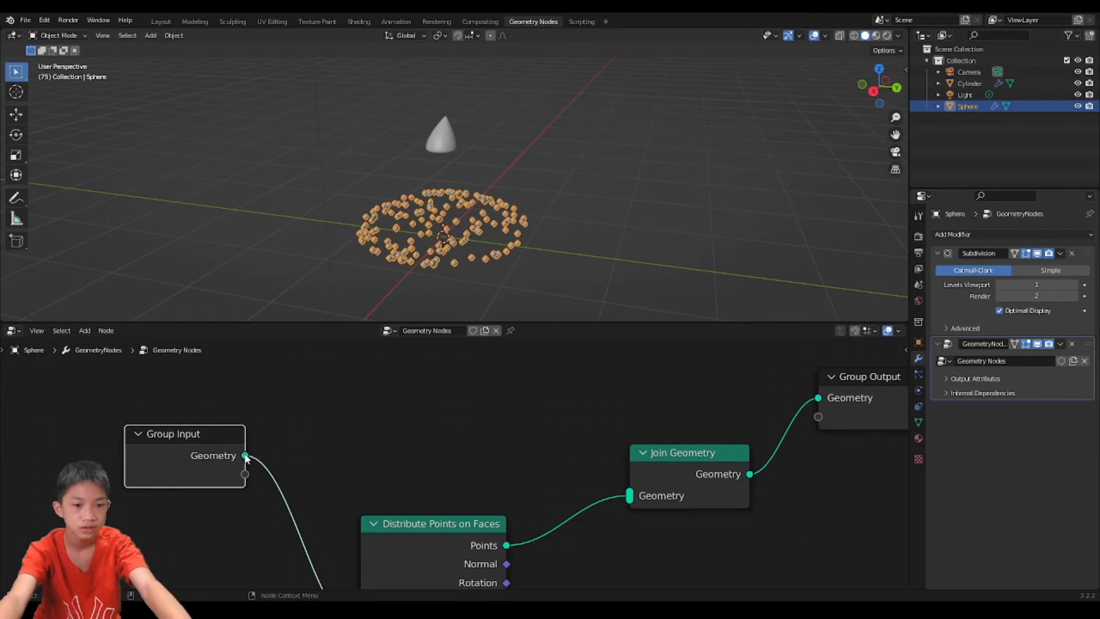
drag(246, 456, 630, 495)
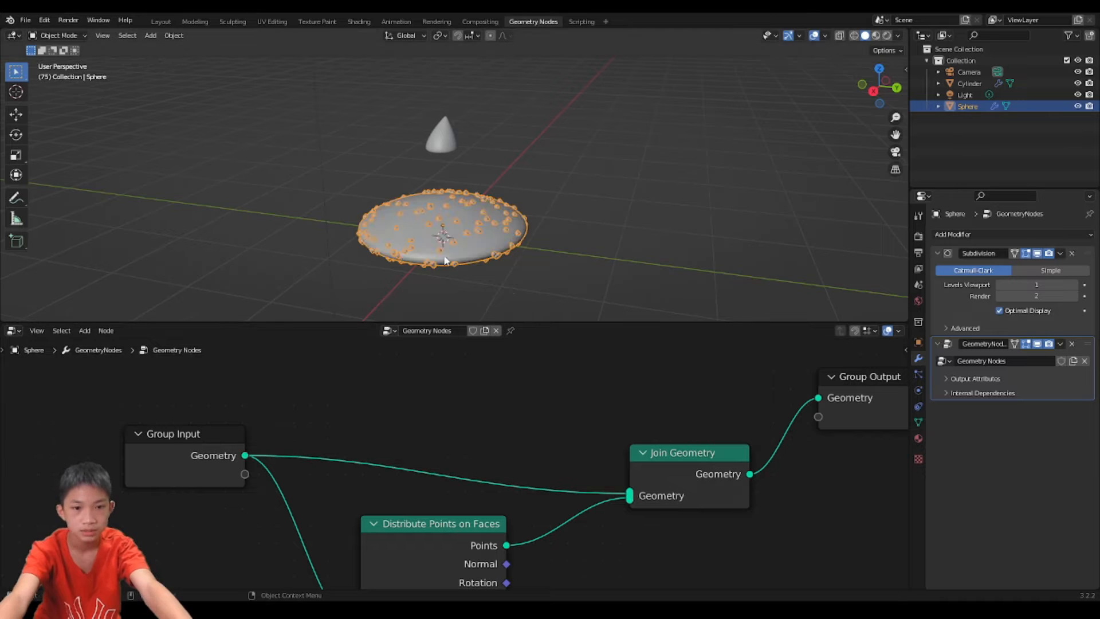
Step: Inspect the disc together with its scattered points from different angles, both close up and from afar
middle_drag(527, 218, 563, 240)
scroll(564, 240, up, 3)
scroll(609, 247, down, 3)
click(615, 252)
click(496, 271)
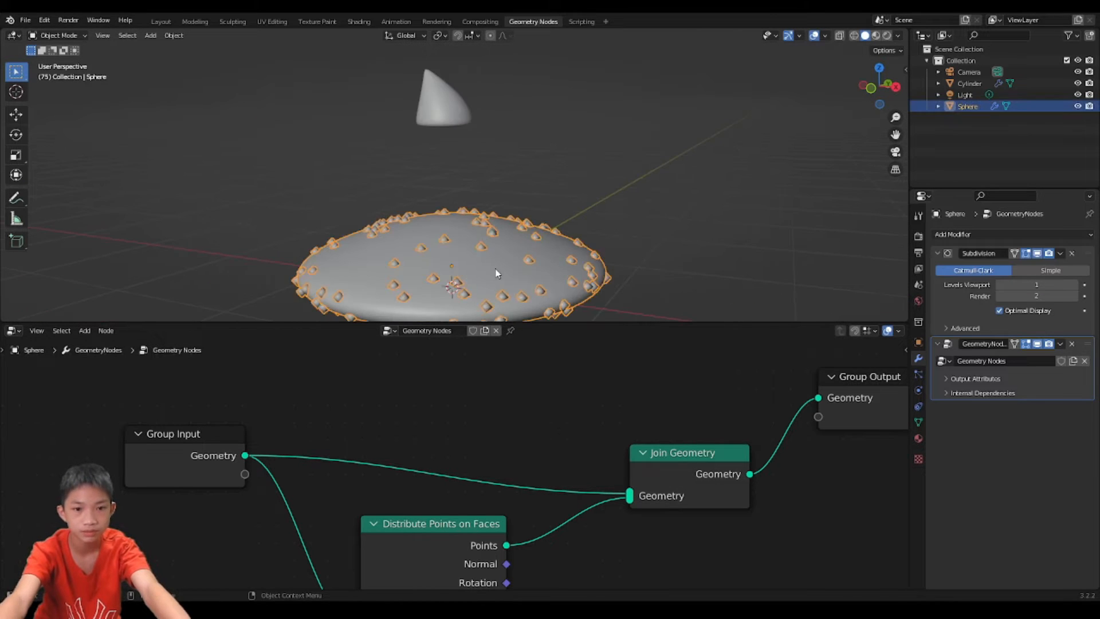
scroll(493, 269, down, 3)
middle_drag(479, 265, 544, 318)
scroll(483, 269, up, 3)
scroll(482, 269, down, 3)
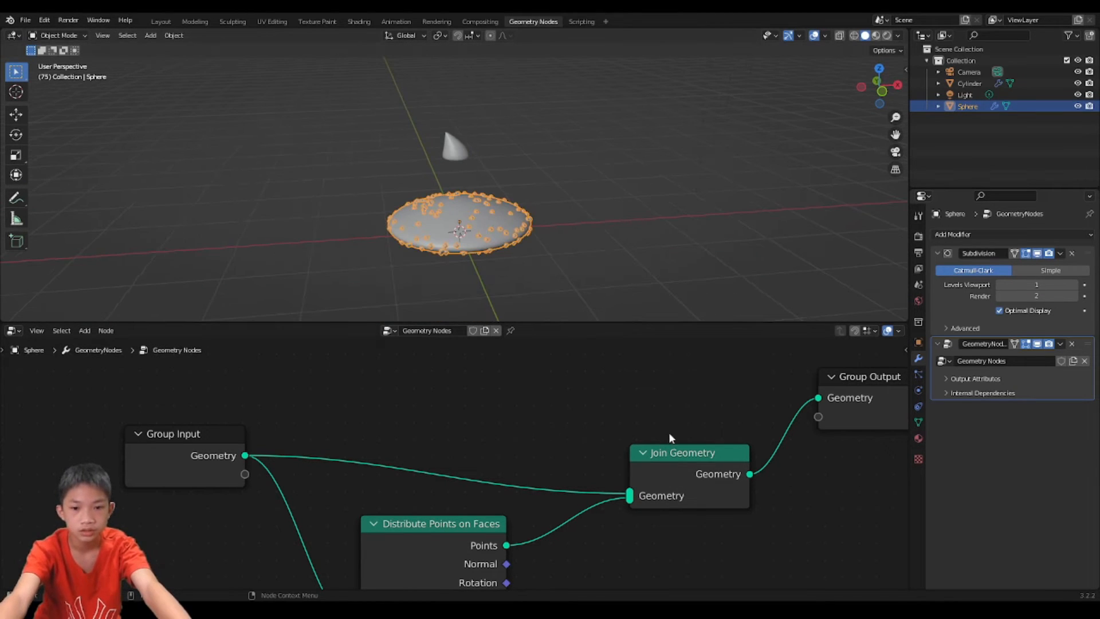
Step: Rearrange the Join Geometry and Distribute Points on Faces nodes to make room between them
drag(675, 451, 684, 404)
drag(422, 526, 395, 506)
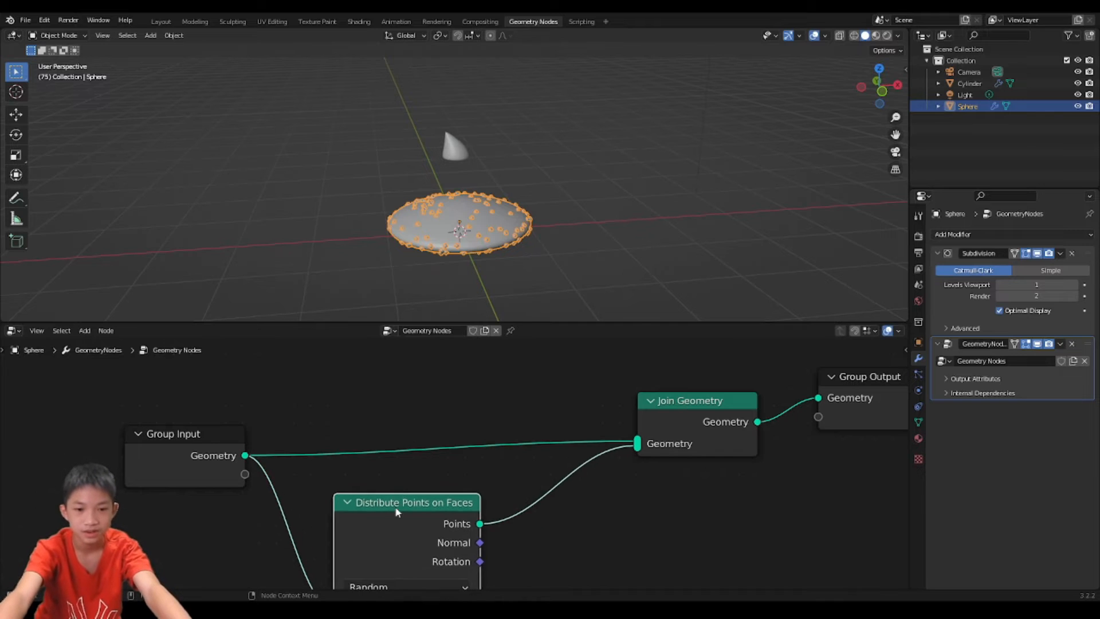
scroll(390, 493, down, 2)
middle_drag(389, 485, 340, 451)
scroll(453, 480, up, 4)
scroll(338, 450, down, 1)
scroll(343, 451, down, 2)
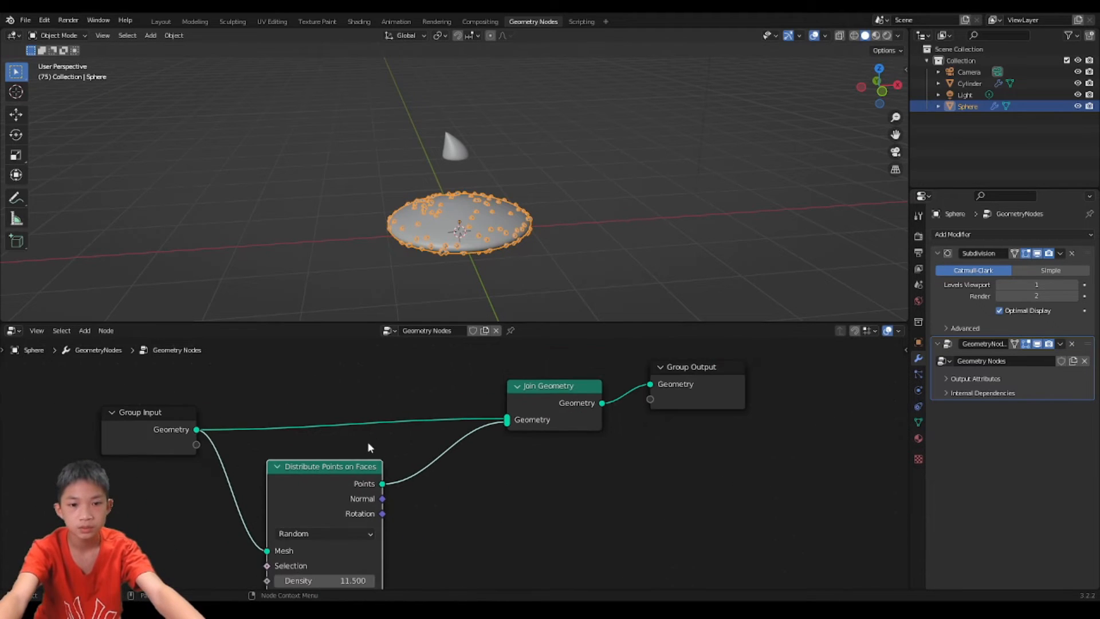
Step: With the disc selected, insert an Instance on Points node between Distribute Points on Faces and Join Geometry, widening the gap before it
click(457, 154)
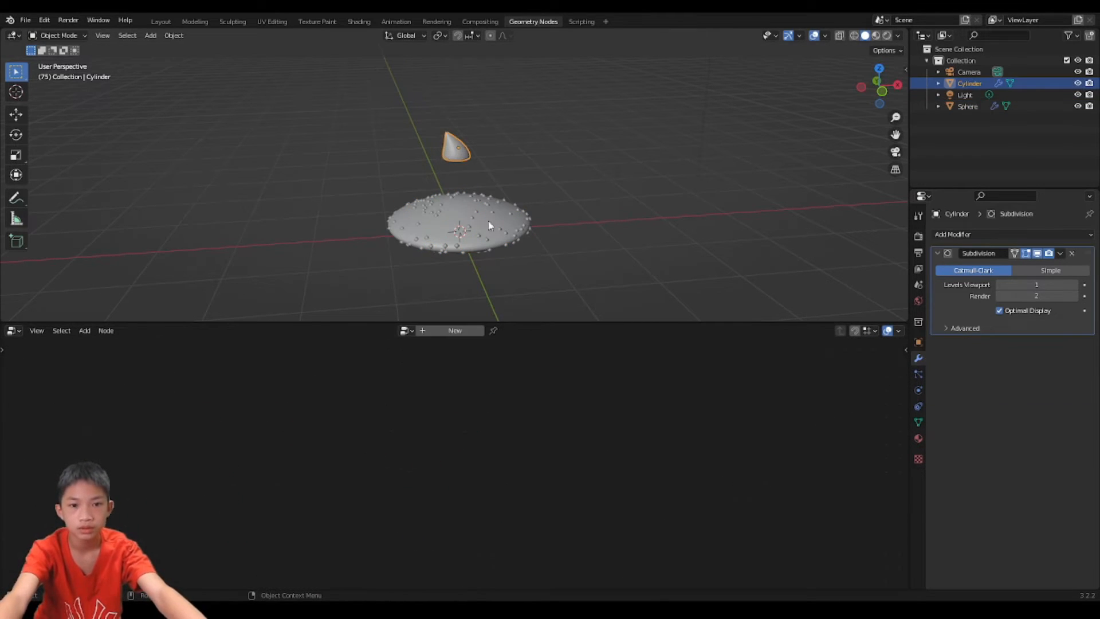
click(435, 229)
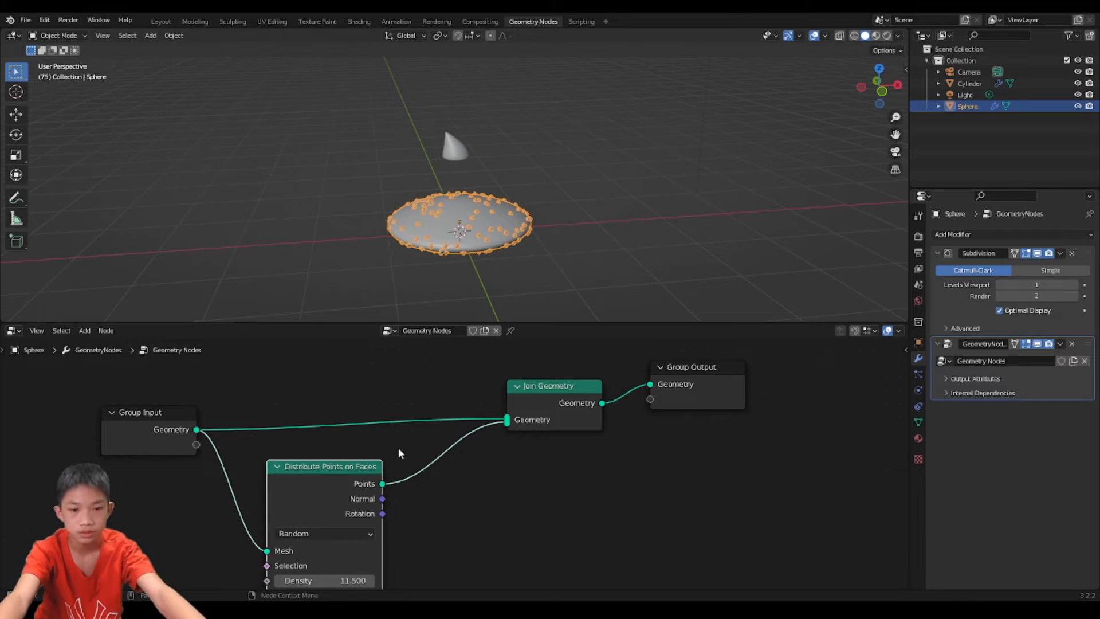
key(shift+a)
click(356, 362)
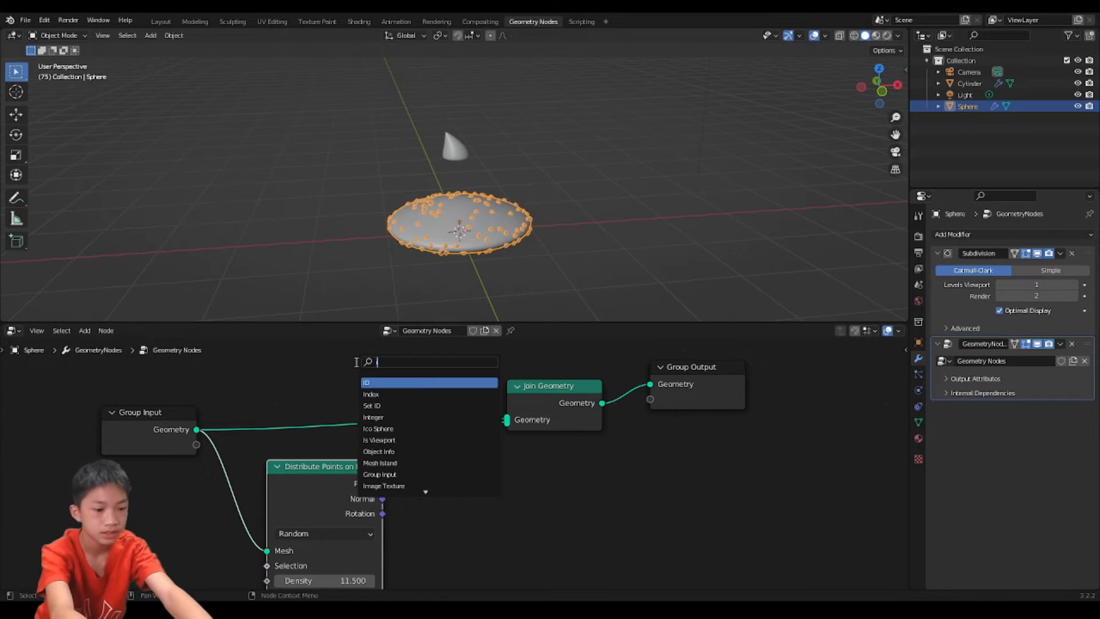
text(insta)
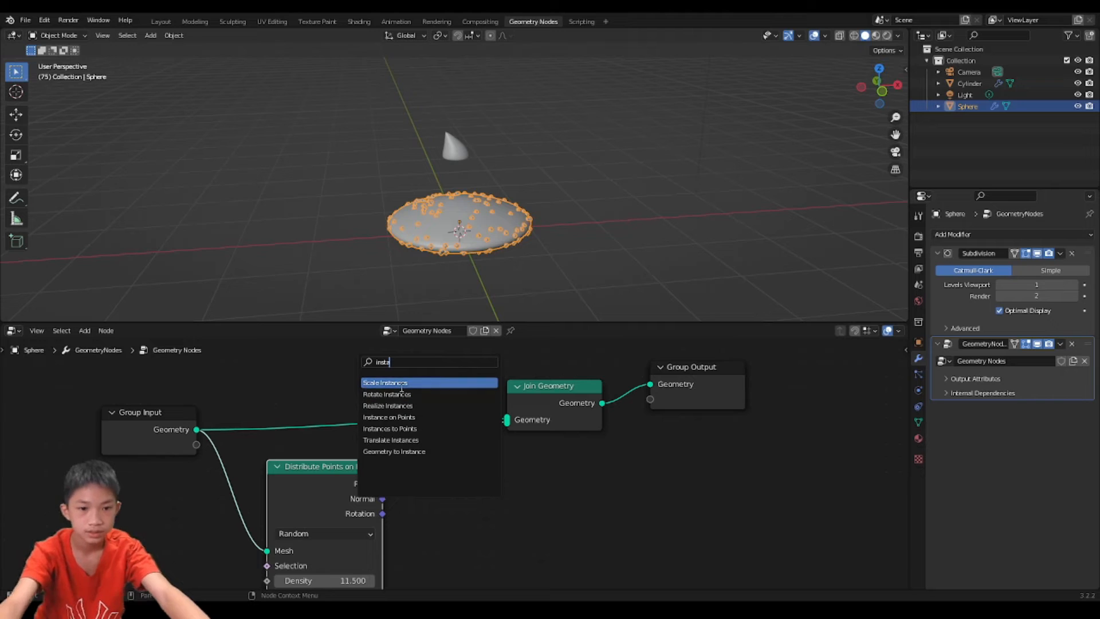
text(nces)
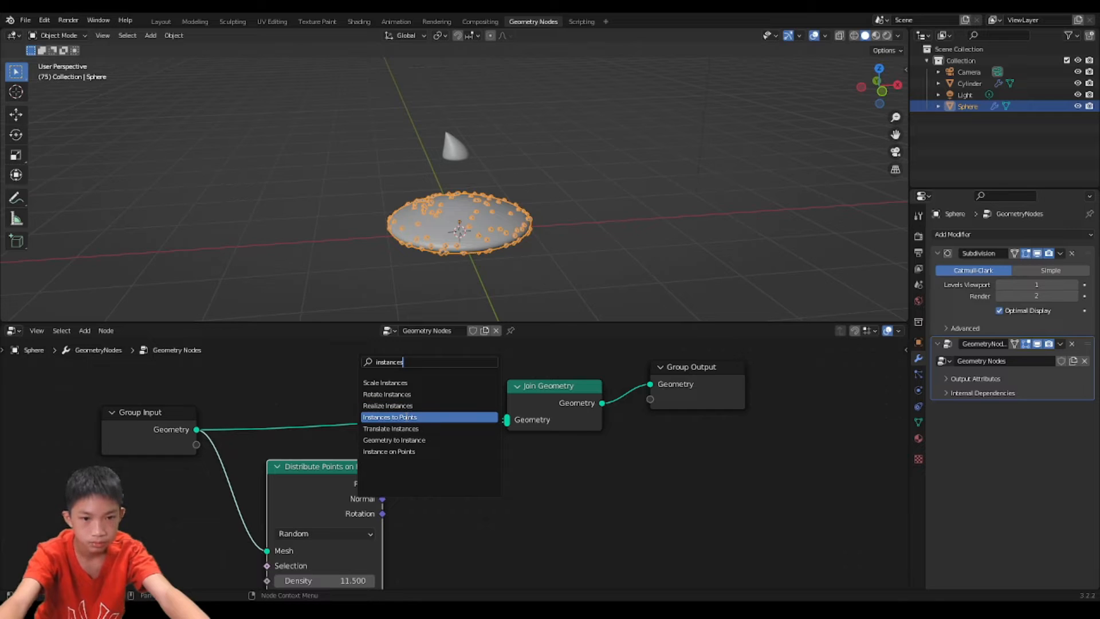
text( on)
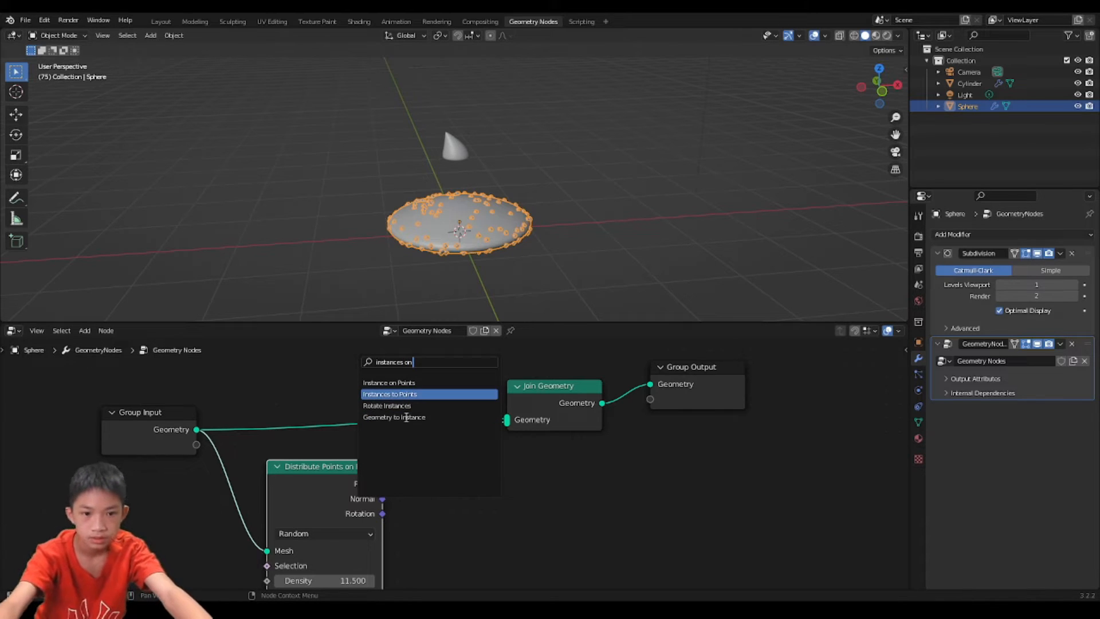
click(389, 383)
click(470, 477)
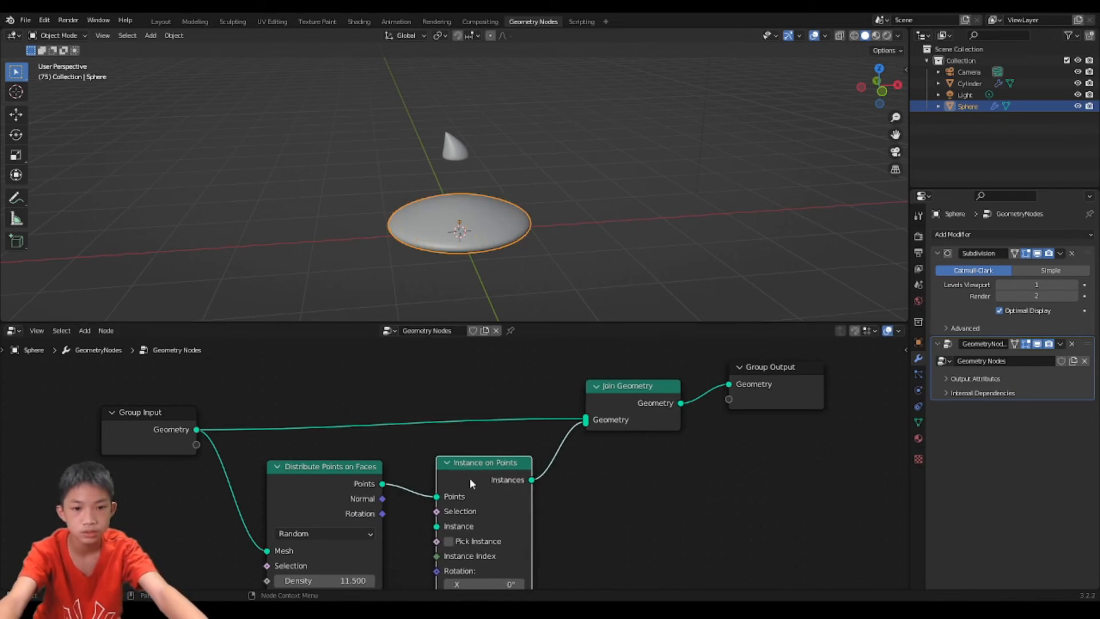
scroll(510, 418, down, 2)
drag(355, 424, 326, 428)
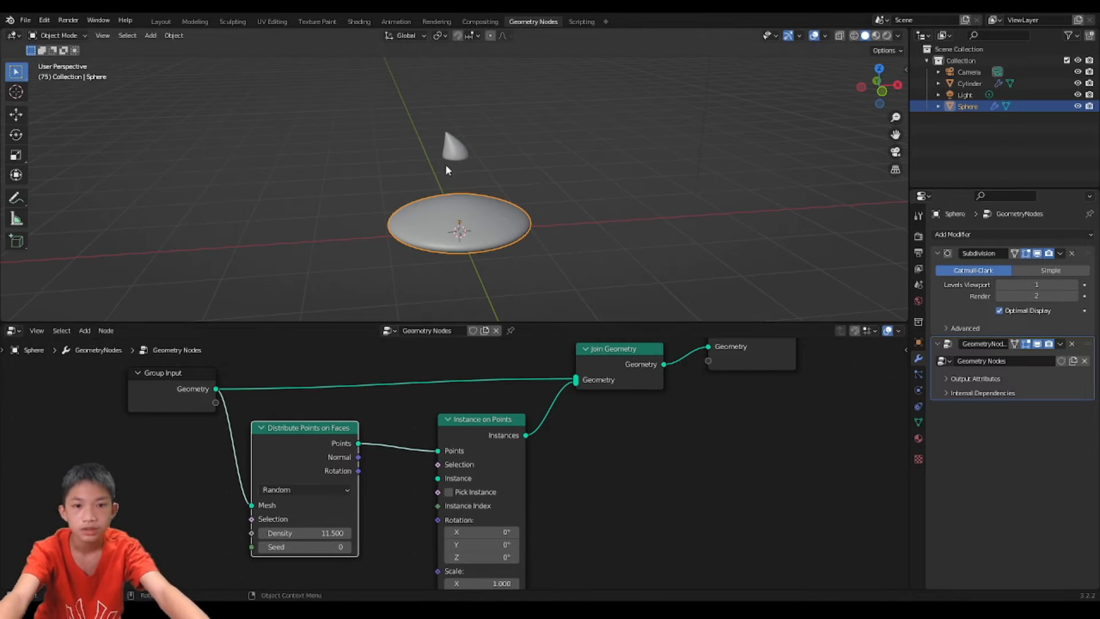
Step: Rename the disc object as cookie and the cone object as chocolate chip, leaving the cookie selected
double_click(969, 107)
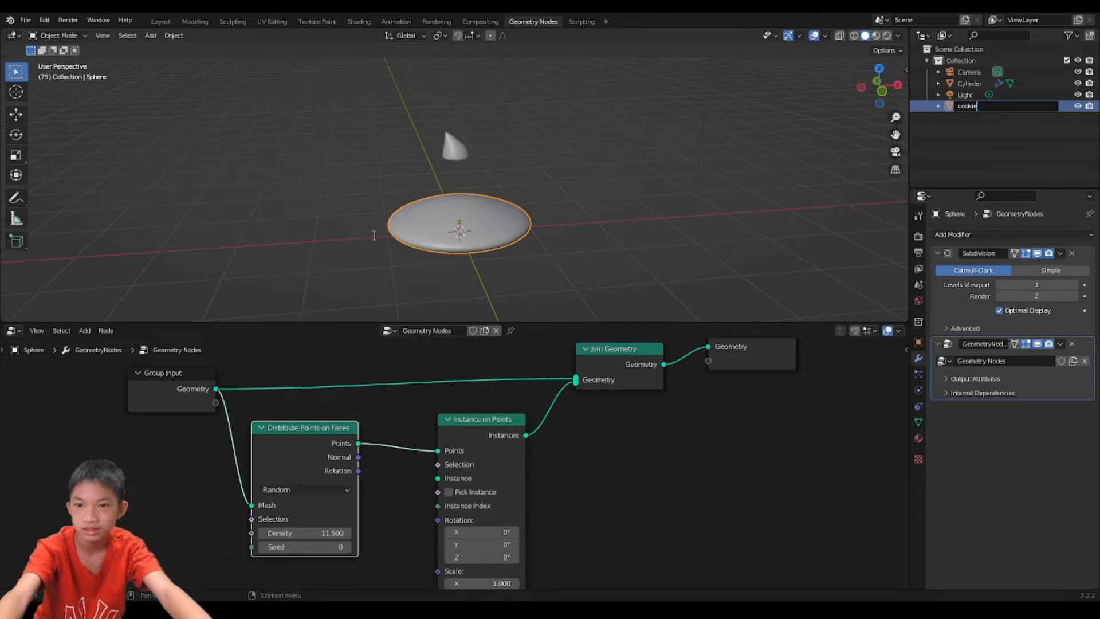
text(cookie)
key(Return)
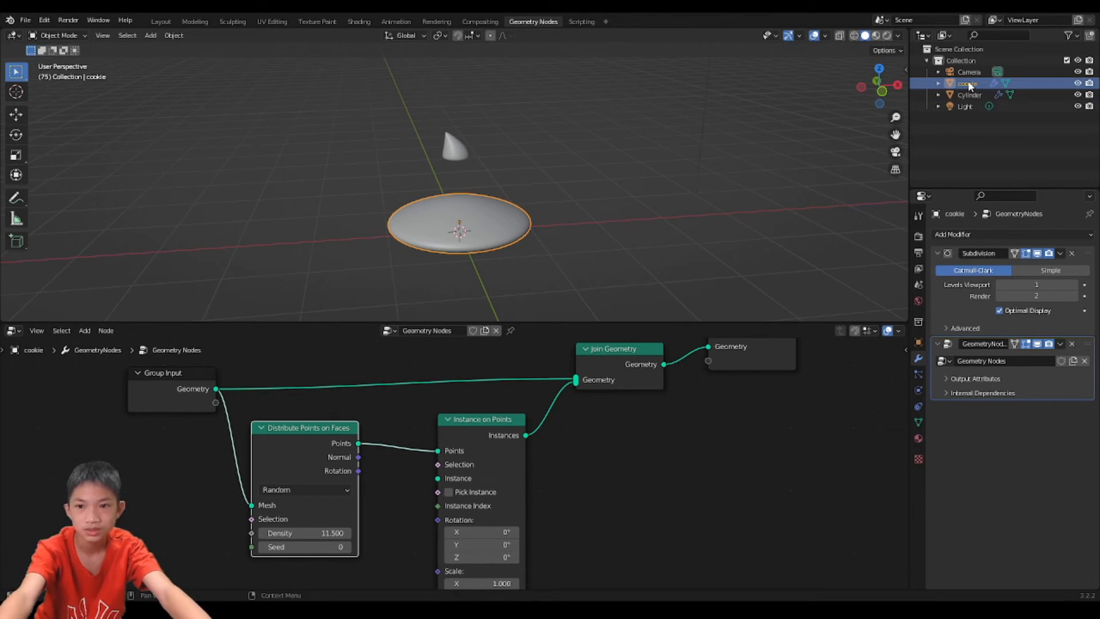
double_click(968, 95)
text(cl)
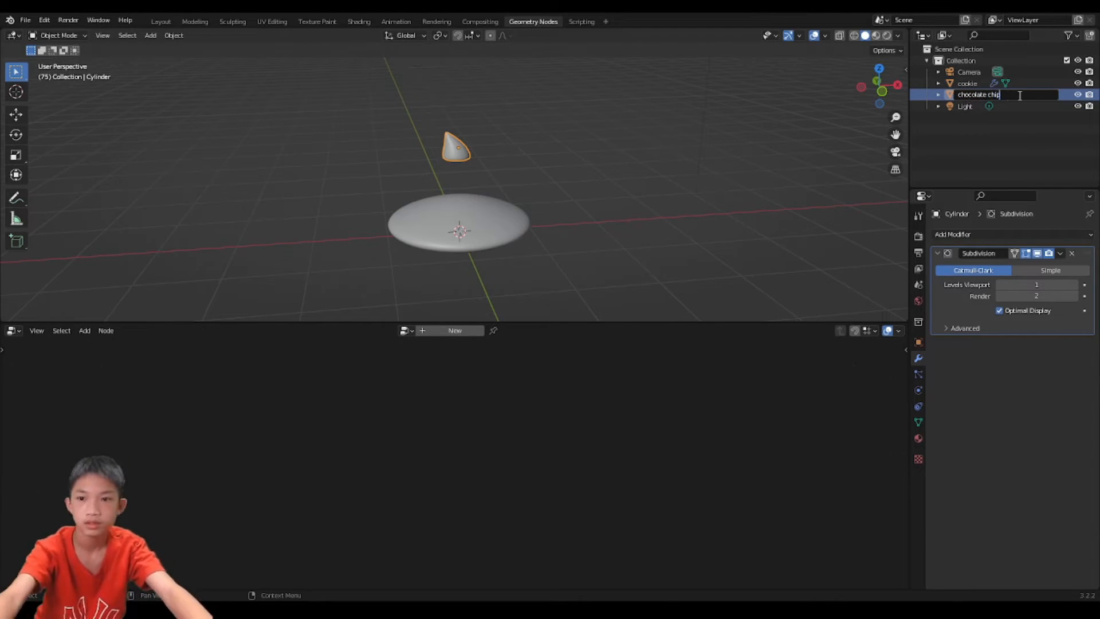
key(Return)
click(525, 232)
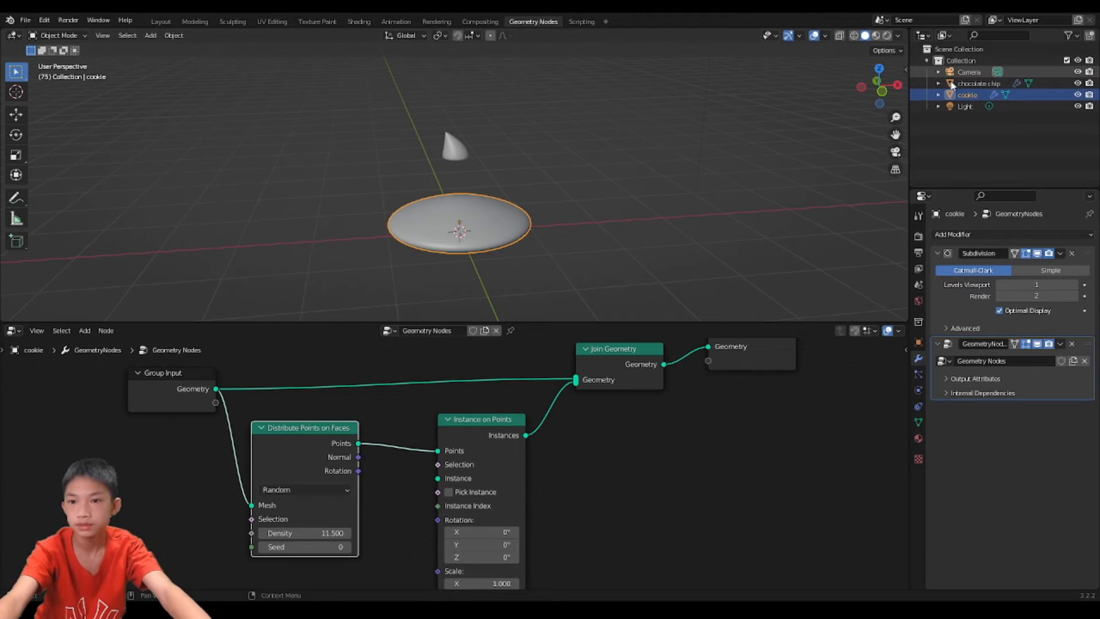
drag(951, 85, 761, 388)
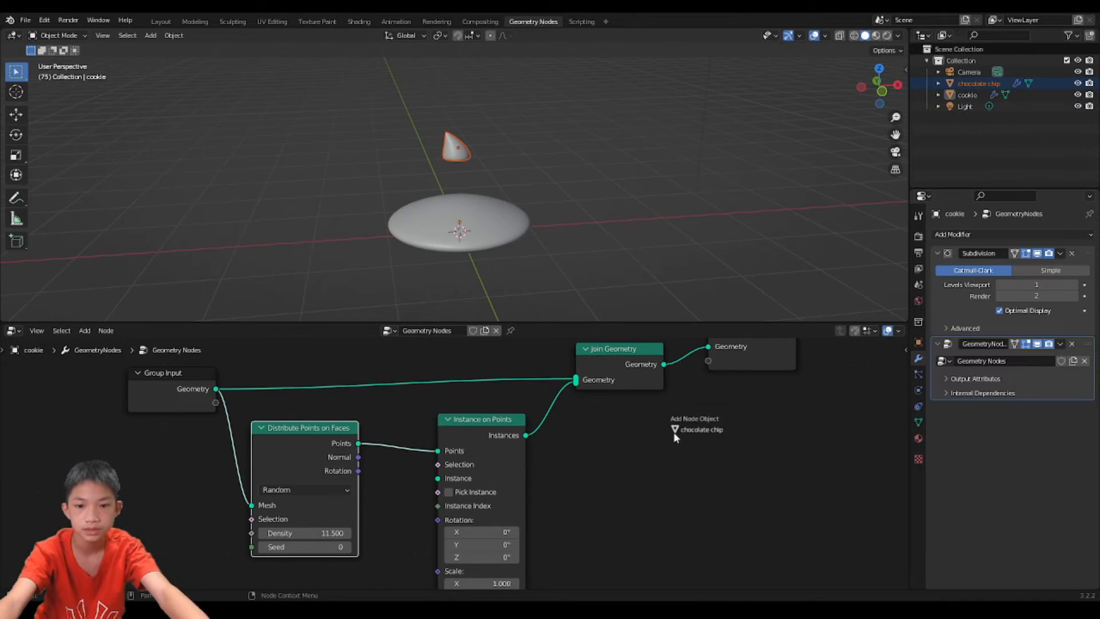
drag(675, 434, 965, 84)
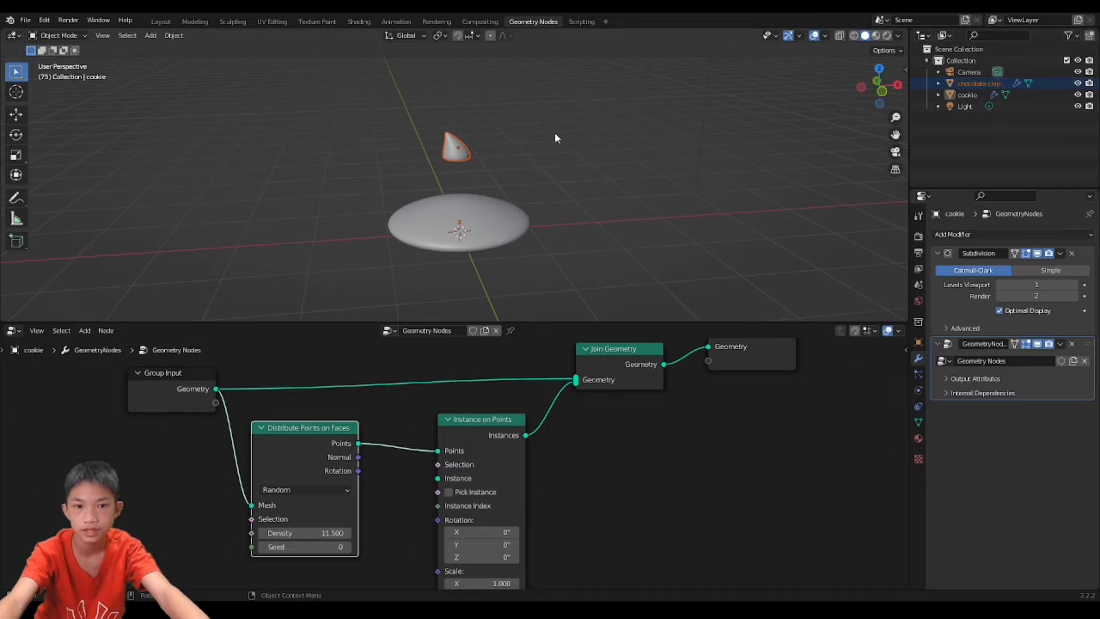
drag(444, 144, 524, 128)
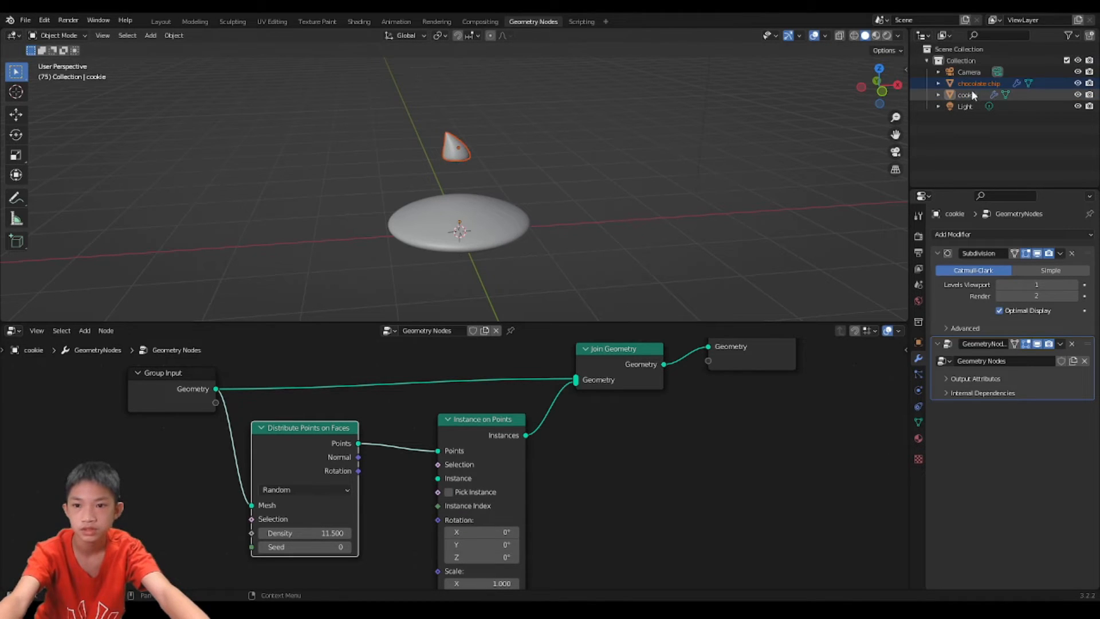
Step: Add the chocolate chip object to the cookie's node tree as an Object Info node, placed below Distribute Points on Faces
drag(972, 82, 388, 509)
middle_drag(388, 510, 451, 346)
scroll(497, 378, up, 2)
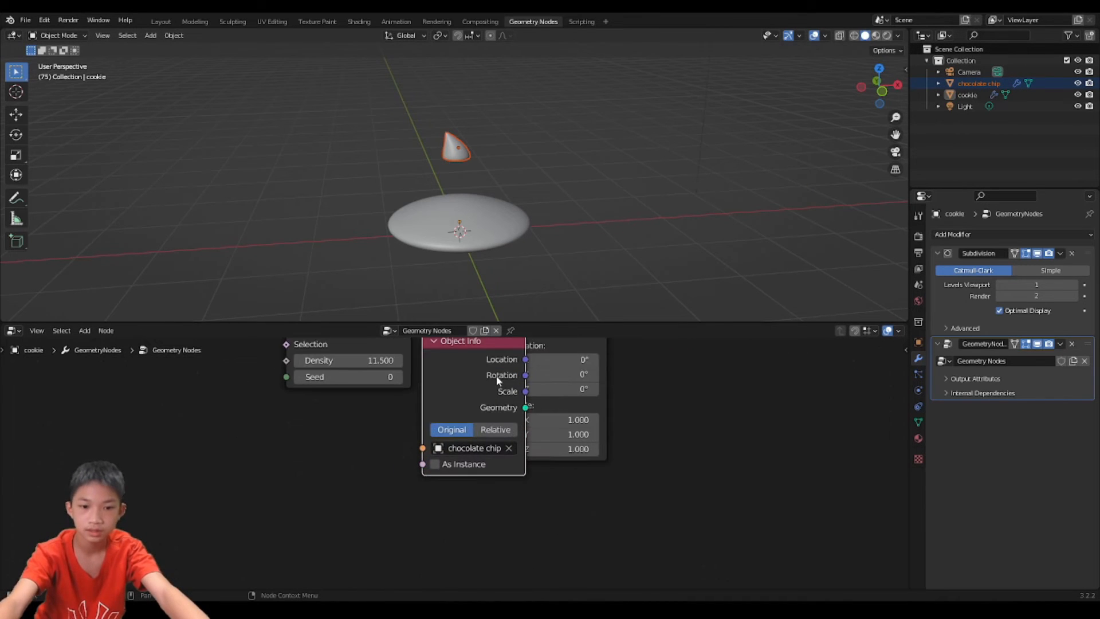
middle_drag(496, 378, 507, 453)
drag(508, 454, 423, 519)
middle_drag(436, 478, 444, 411)
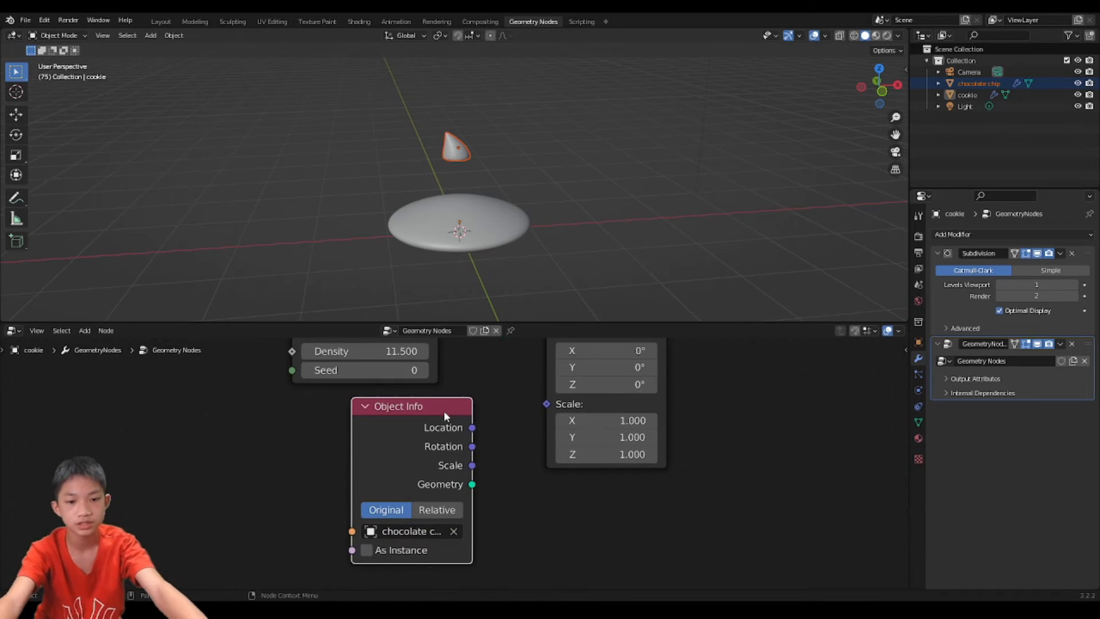
Step: Connect the Geometry output of the Object Info node to the Instance input of Instance on Points
scroll(436, 446, up, 2)
middle_drag(435, 451, 369, 511)
drag(407, 546, 490, 431)
scroll(490, 431, down, 2)
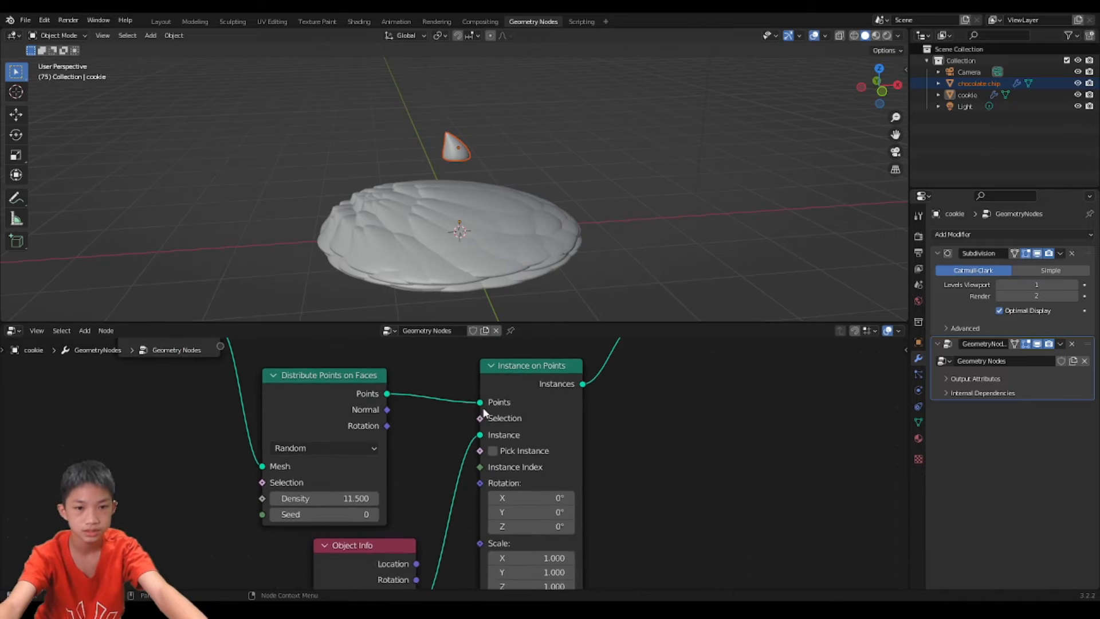
middle_drag(487, 436, 516, 464)
scroll(515, 241, up, 3)
middle_drag(516, 240, 552, 249)
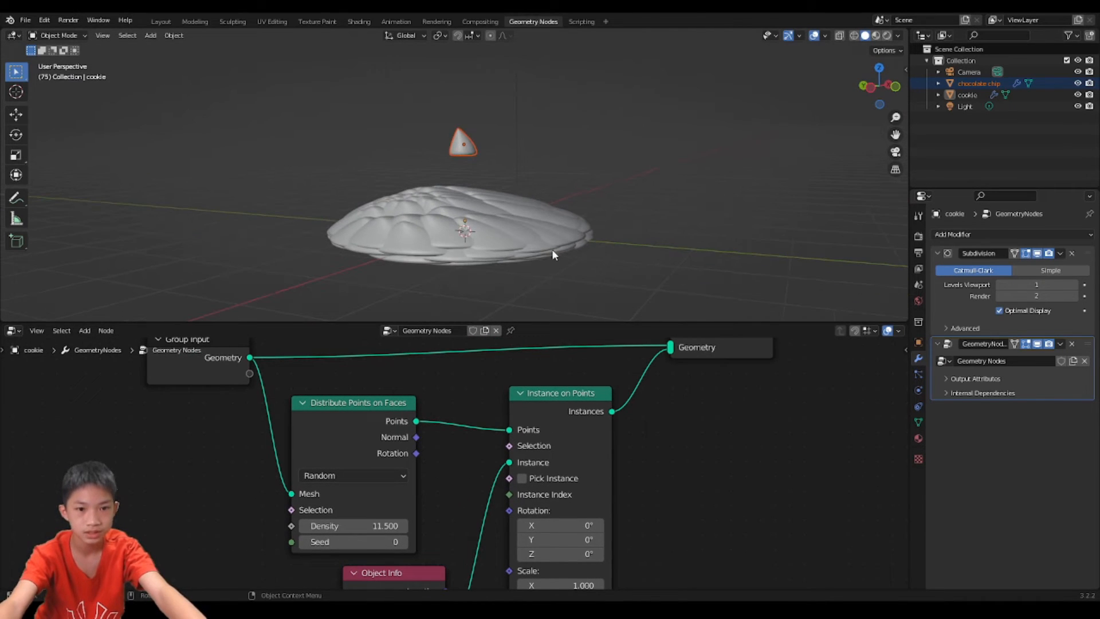
middle_drag(548, 181, 642, 212)
scroll(479, 198, up, 2)
scroll(641, 209, up, 1)
Step: Select the cookie object and apply its scale
click(590, 243)
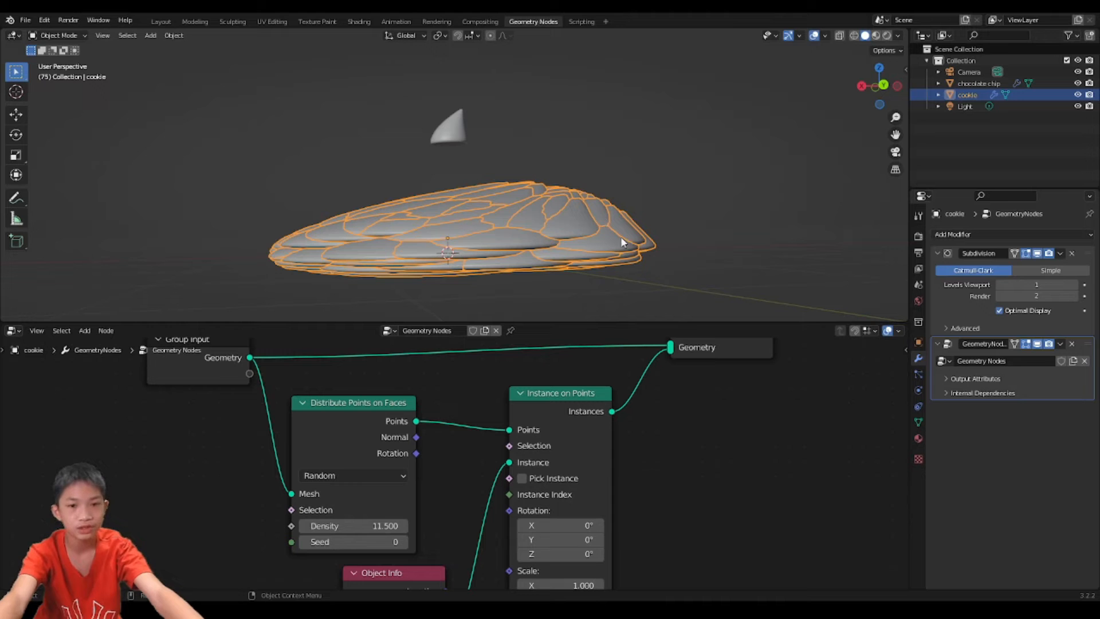
scroll(550, 224, down, 3)
scroll(544, 220, up, 3)
key(ctrl+a)
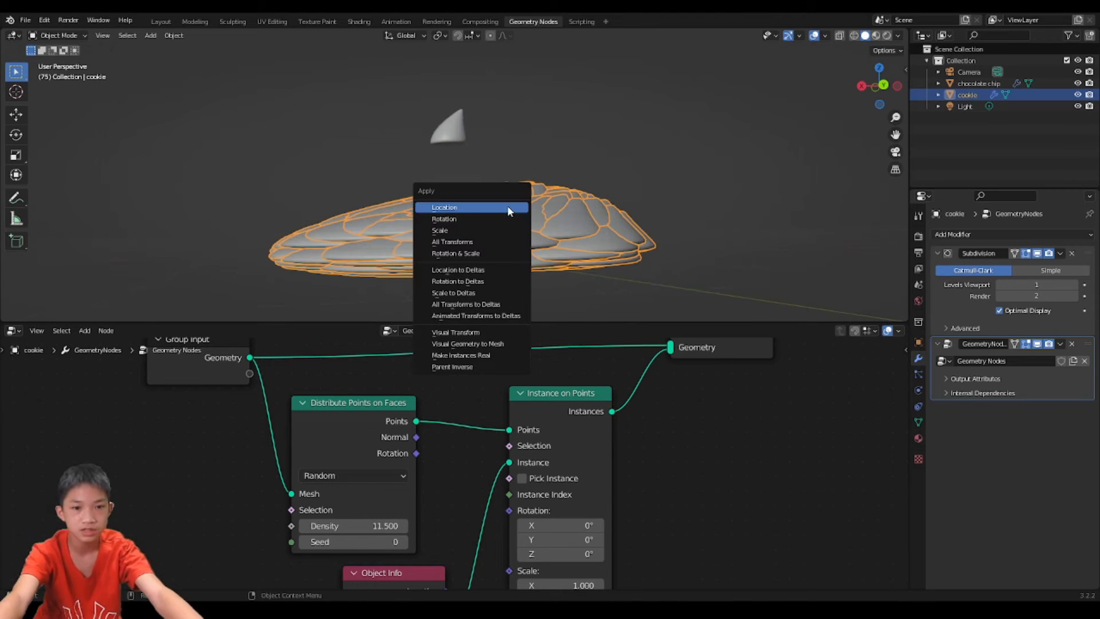
click(496, 222)
scroll(496, 227, down, 3)
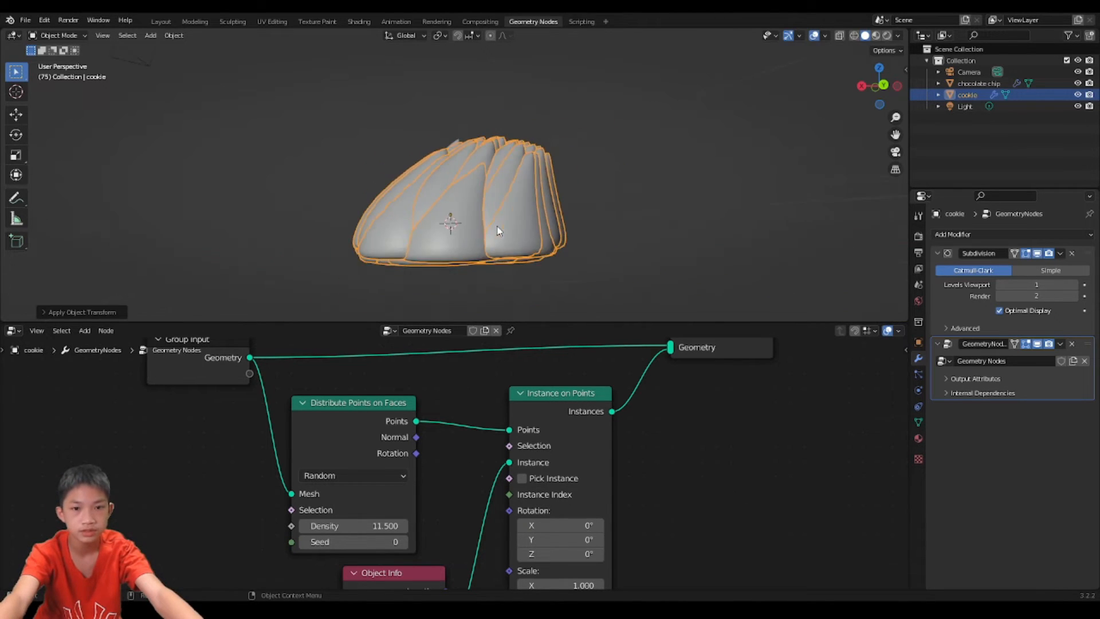
middle_drag(497, 229, 792, 260)
scroll(738, 236, up, 3)
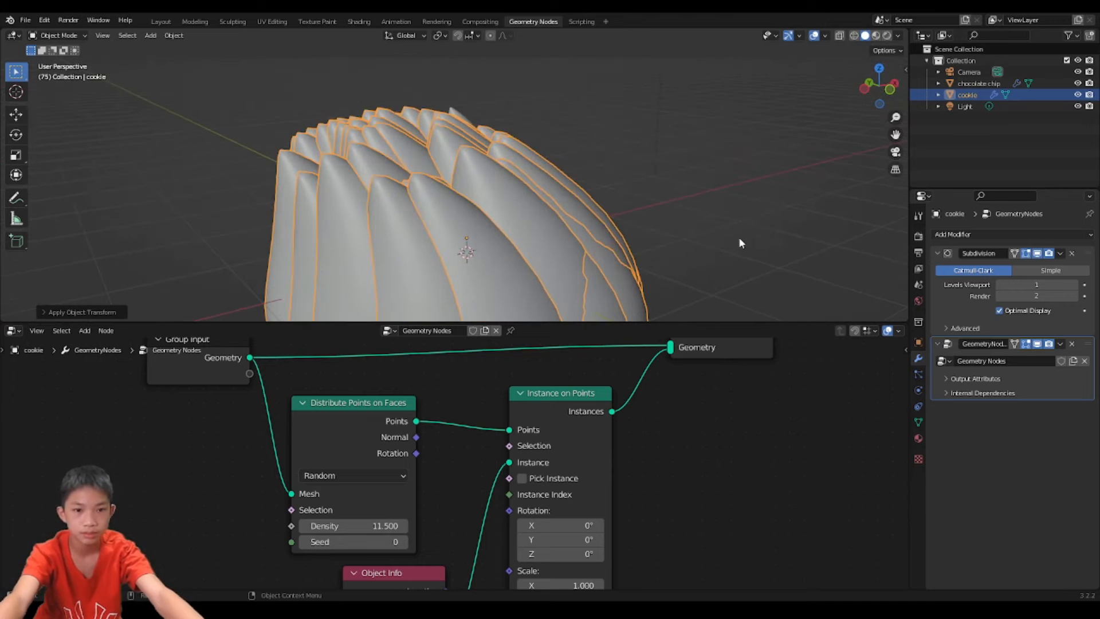
Step: Move the Object Info node farther away from Instance on Points, clearing the space below Distribute Points on Faces
scroll(383, 438, down, 2)
middle_drag(383, 438, 427, 373)
scroll(426, 378, up, 1)
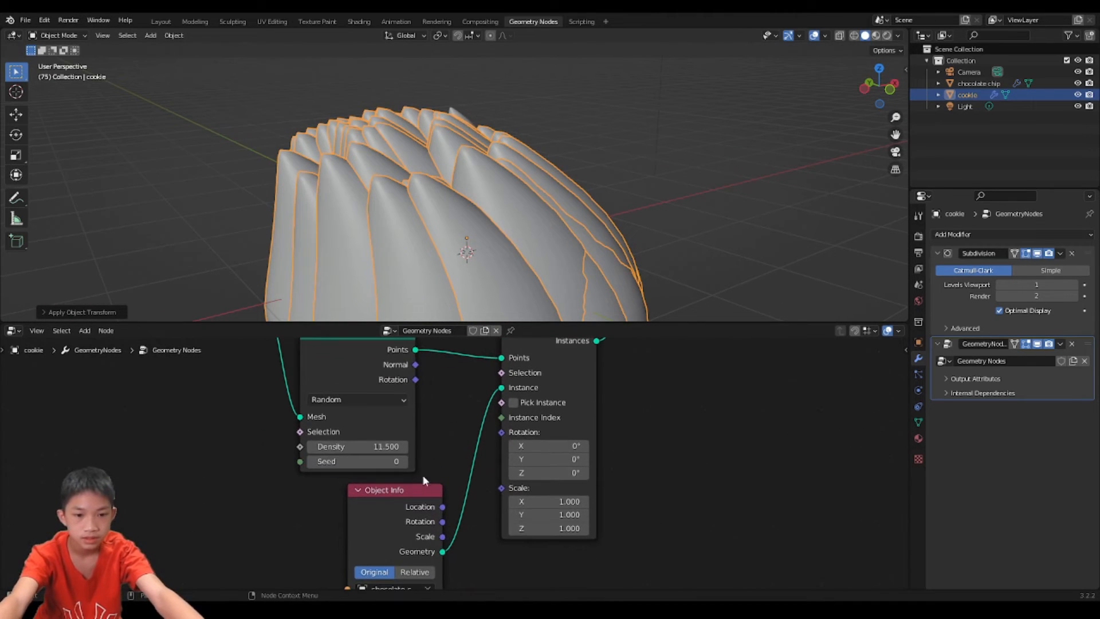
drag(421, 490, 295, 485)
scroll(431, 282, down, 1)
scroll(430, 281, down, 2)
middle_drag(430, 281, 374, 252)
scroll(457, 411, up, 4)
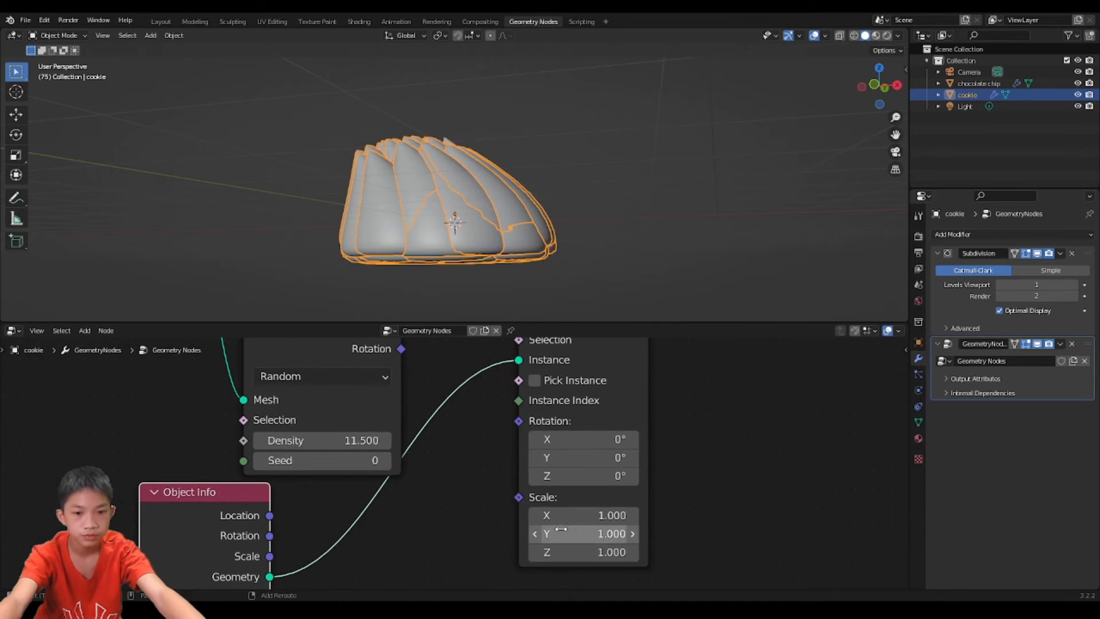
Step: Add a Random Value node and place it below Distribute Points on Faces, beside the Object Info node
scroll(463, 475, up, 1)
middle_drag(463, 474, 378, 423)
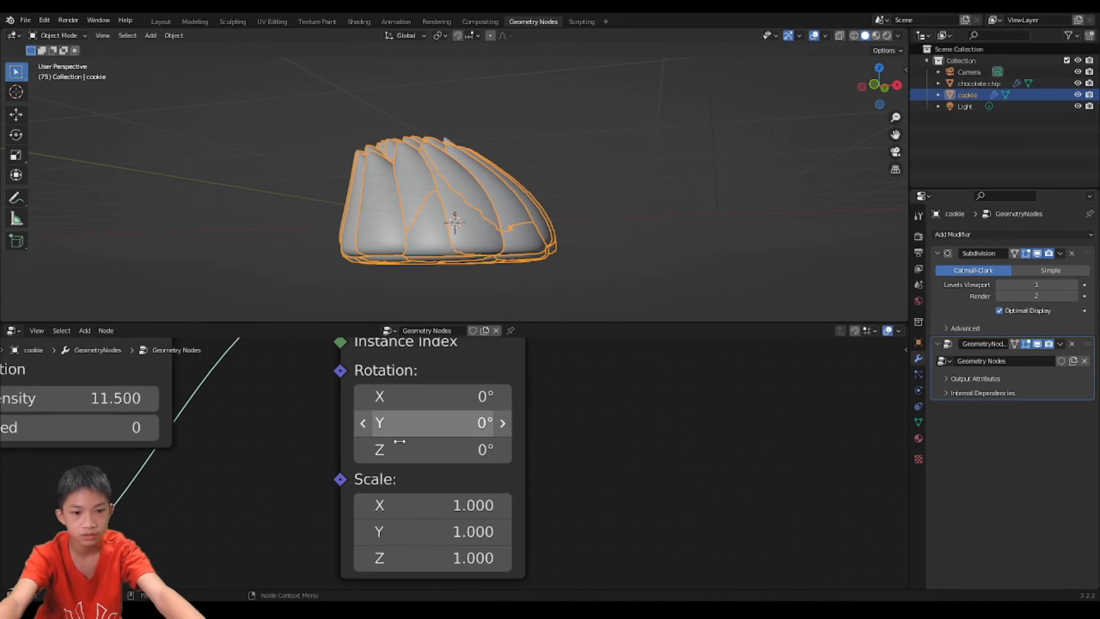
mouse_move(438, 505)
mouse_down()
mouse_move(360, 504)
mouse_move(438, 504)
mouse_up()
scroll(450, 535, down, 4)
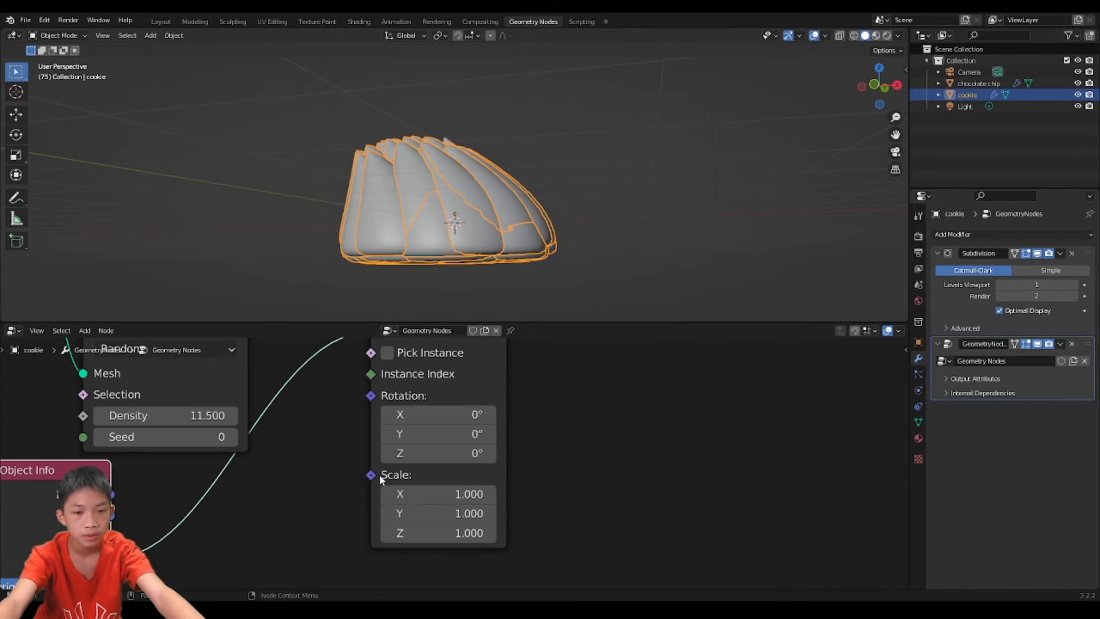
key(shift+a)
key(shift+a)
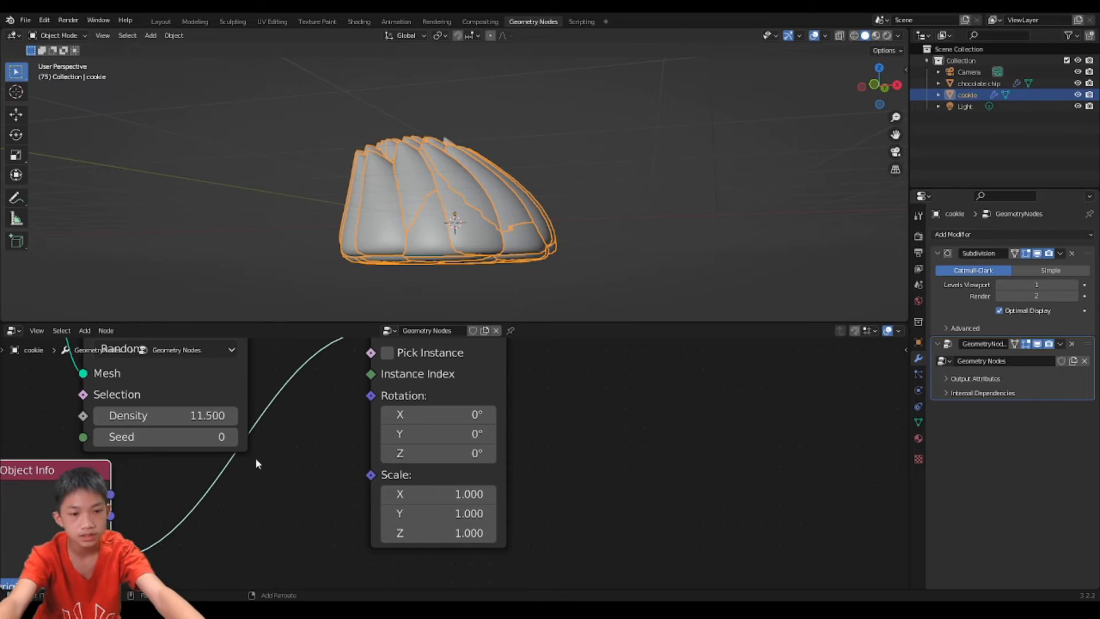
key(shift+a)
text(ran)
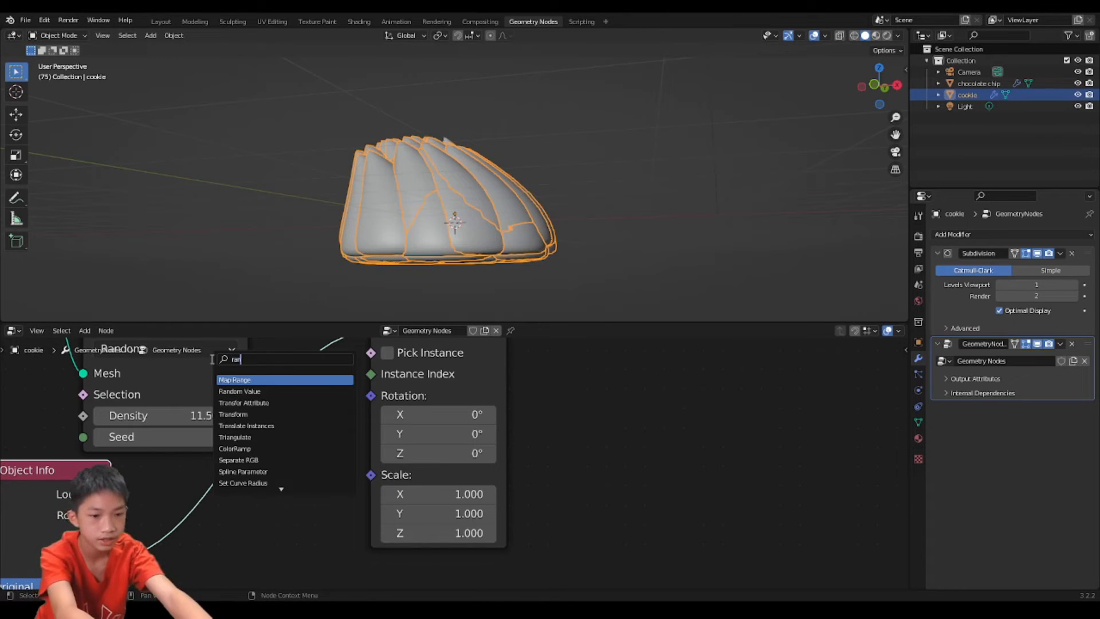
text(dom)
key(Return)
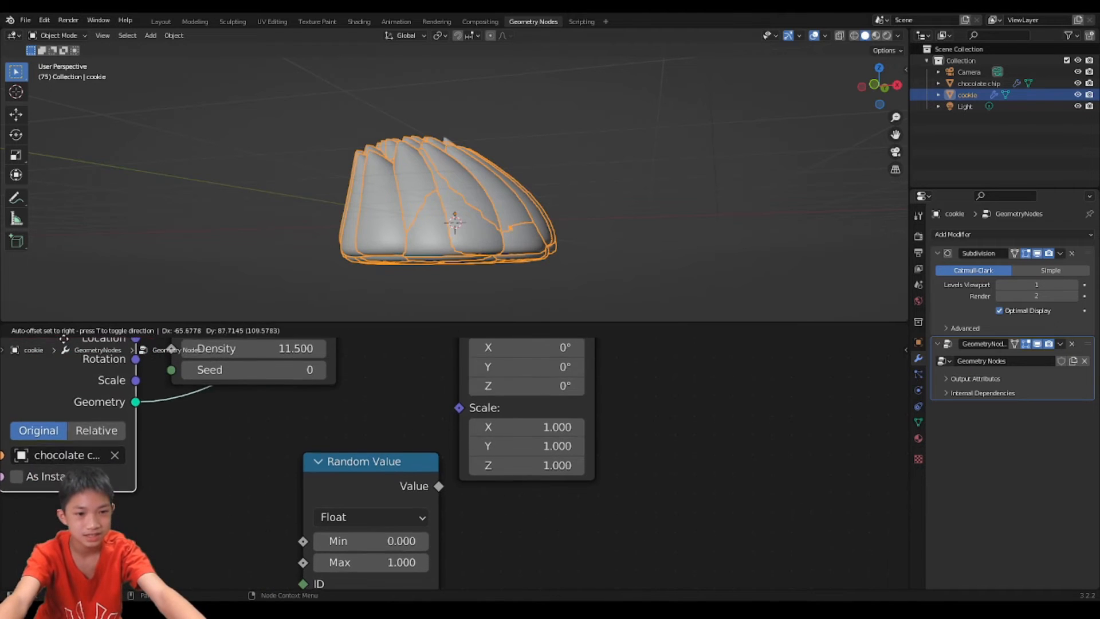
click(255, 499)
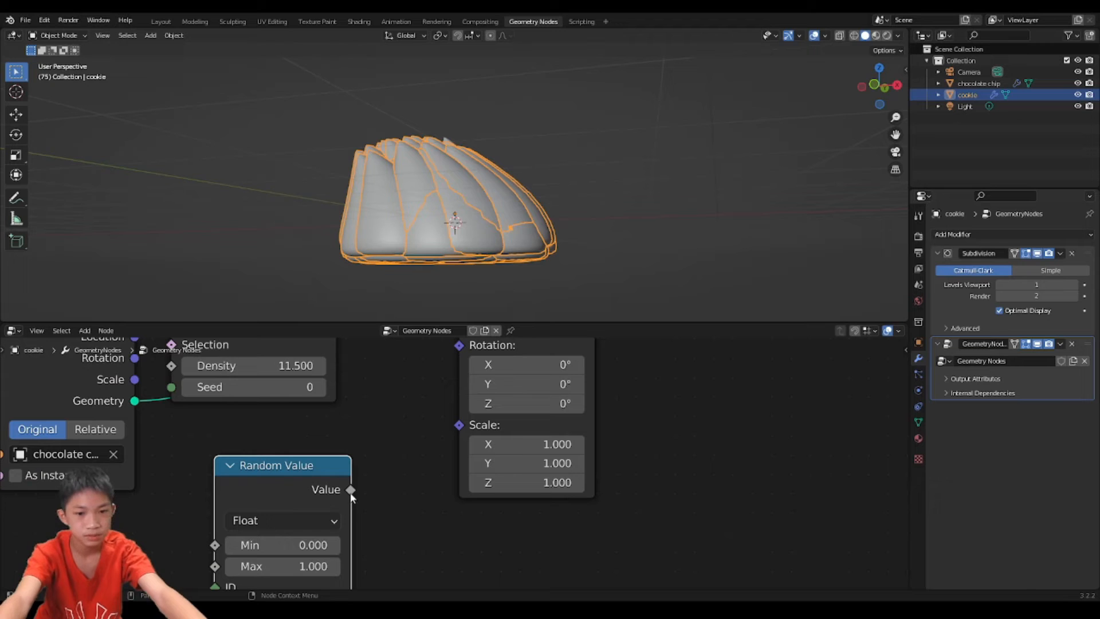
Step: Connect the Random Value output to the Scale input of Instance on Points and view the resized chips
drag(350, 490, 466, 427)
middle_drag(322, 507, 425, 466)
scroll(425, 465, up, 3)
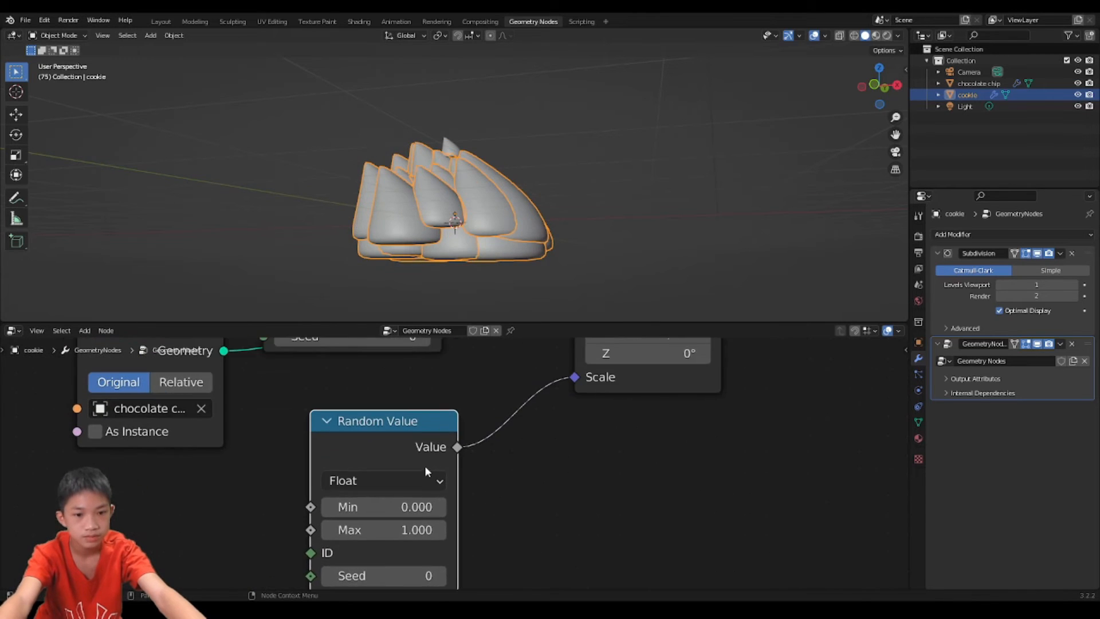
scroll(345, 267, down, 1)
scroll(345, 272, up, 2)
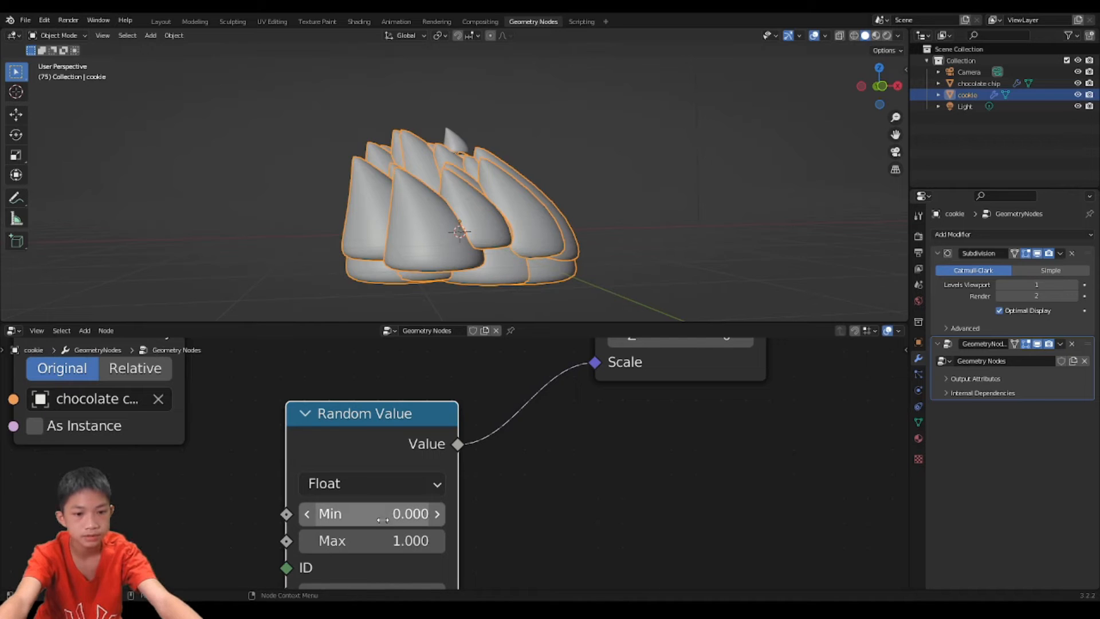
middle_drag(435, 240, 458, 241)
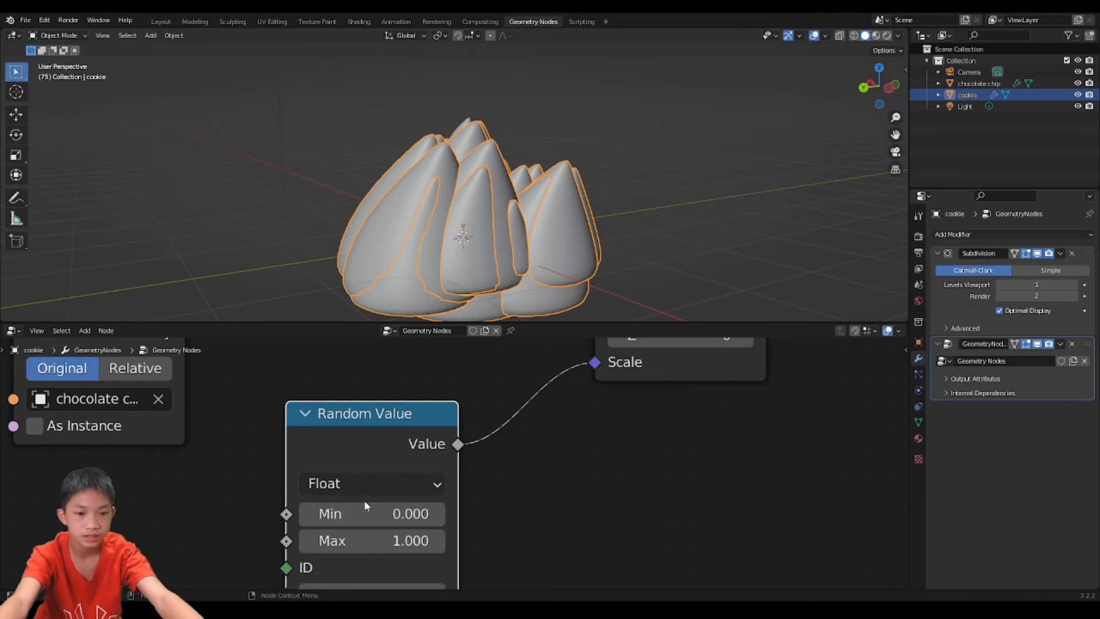
Step: Set the Random Value node's Min to 0.050 and Max to 0.010
middle_drag(365, 517, 401, 514)
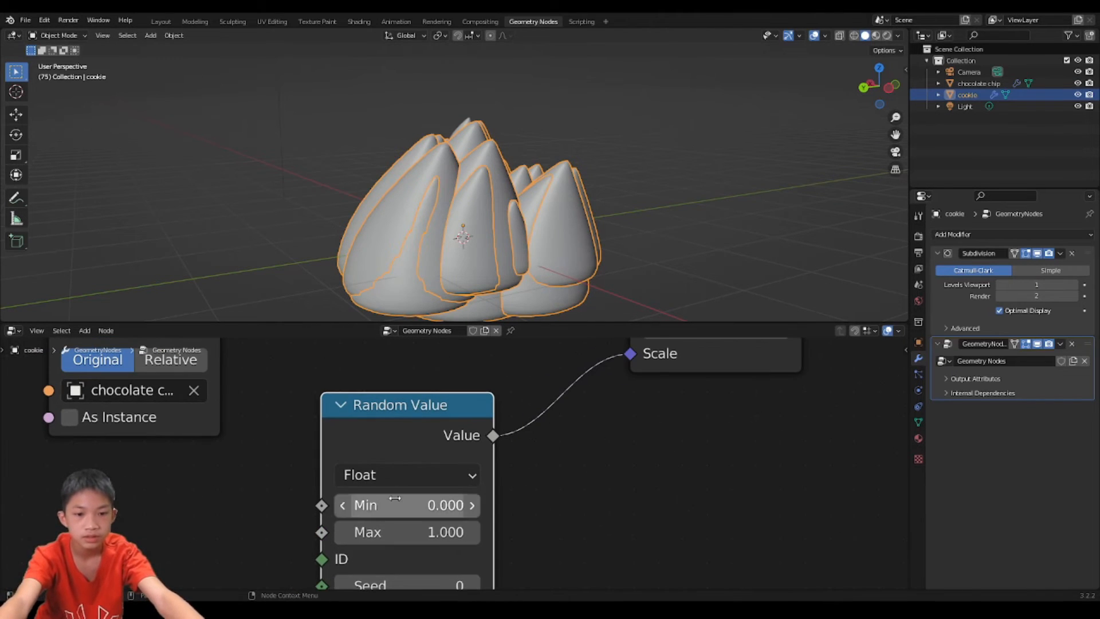
click(396, 504)
text(0.)
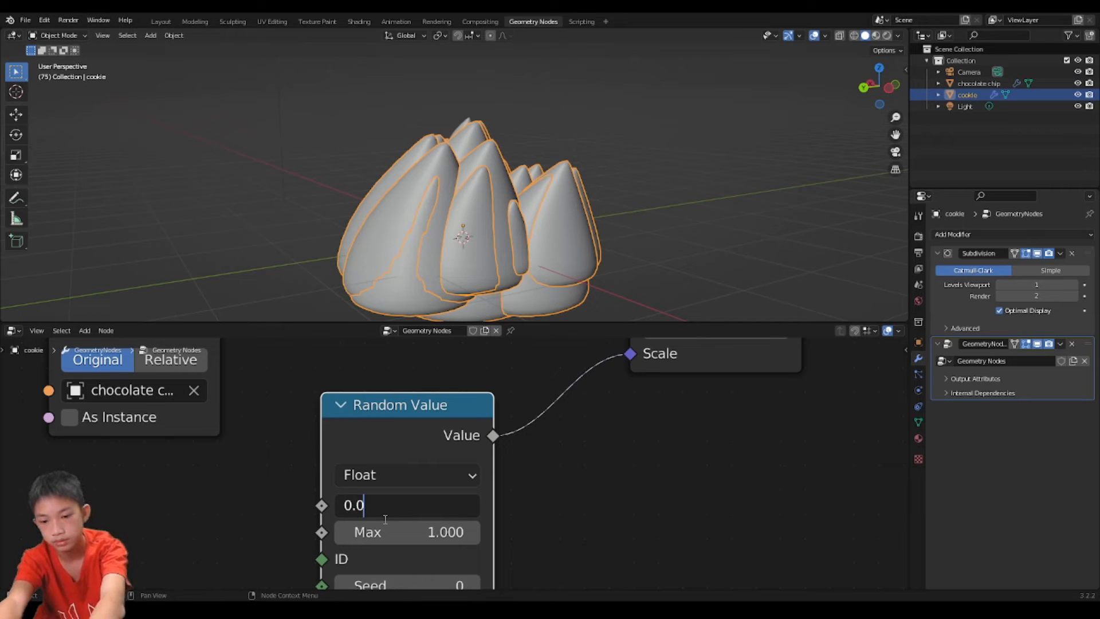
key(Return)
click(379, 531)
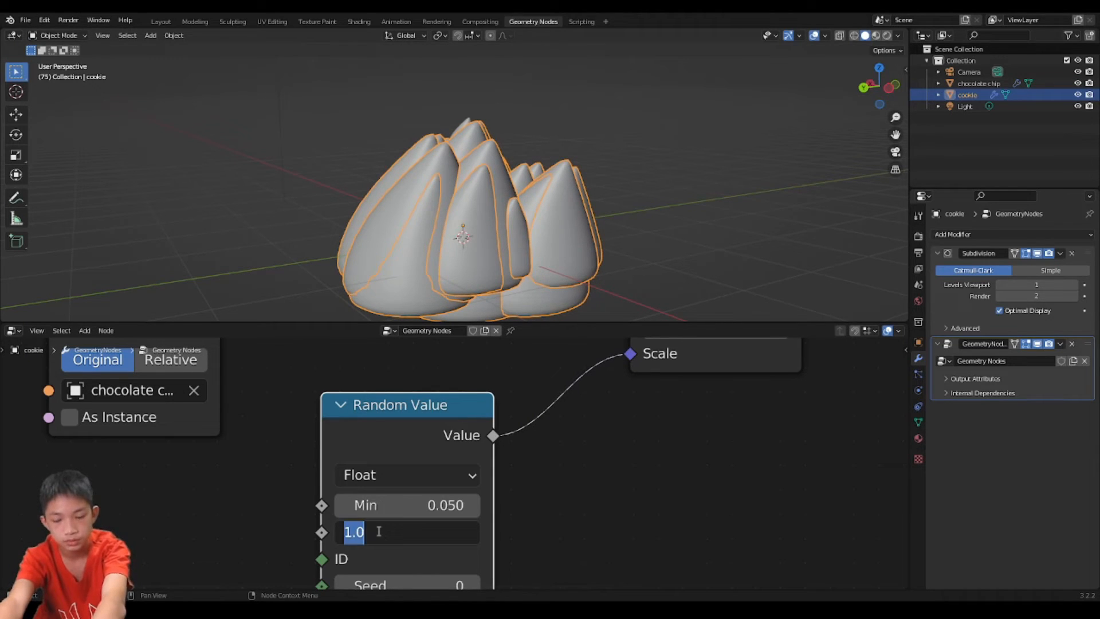
text(0.)
key(Return)
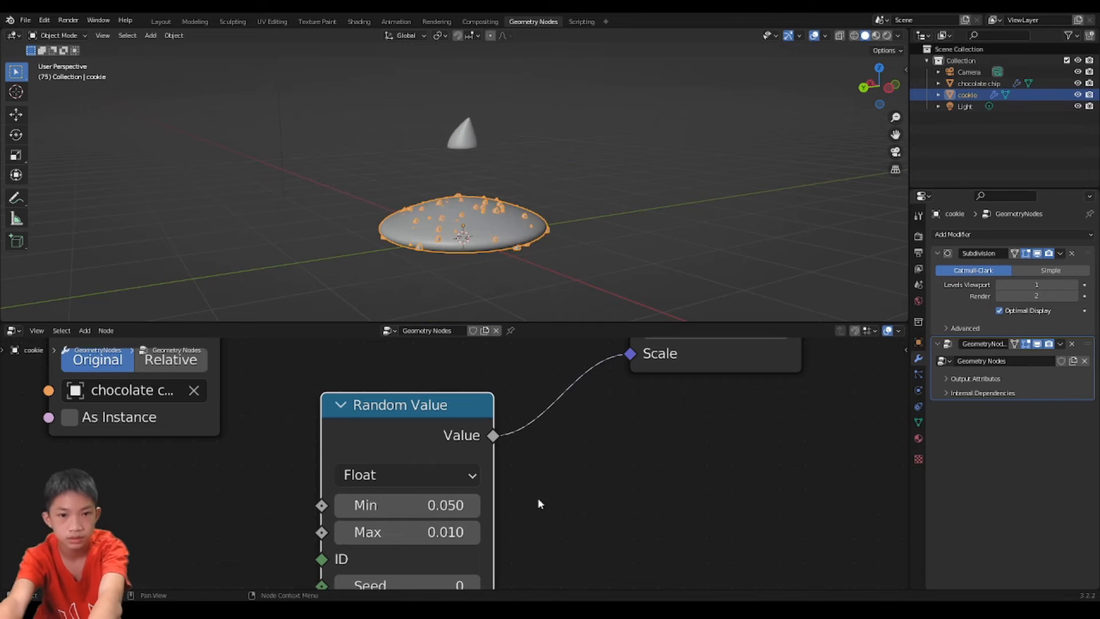
Step: Set the Random Value node's Max to 0.100 and inspect the chips on the cookie up close
click(422, 538)
text(0)
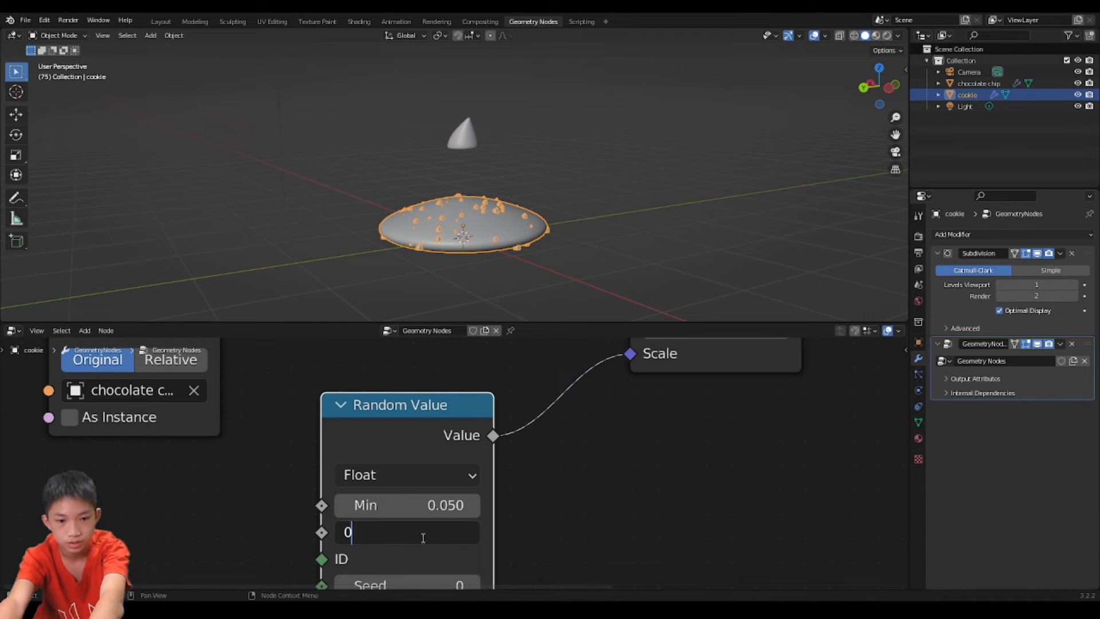
key(Return)
middle_drag(511, 307, 550, 305)
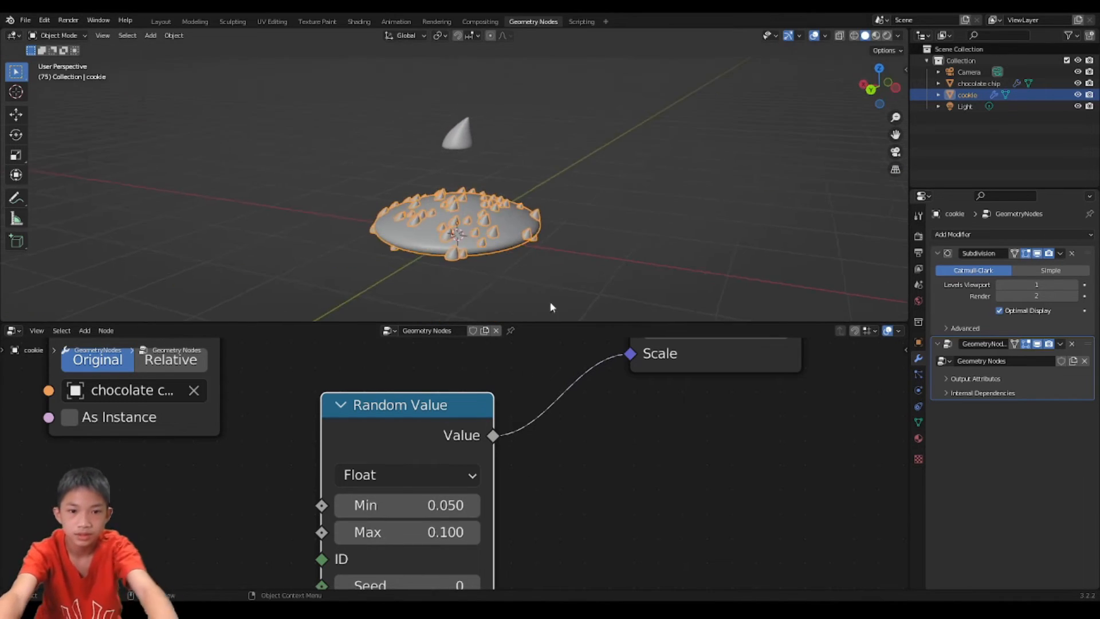
scroll(590, 206, up, 6)
middle_drag(590, 204, 694, 246)
shift+middle_drag(634, 226, 669, 156)
scroll(669, 157, up, 2)
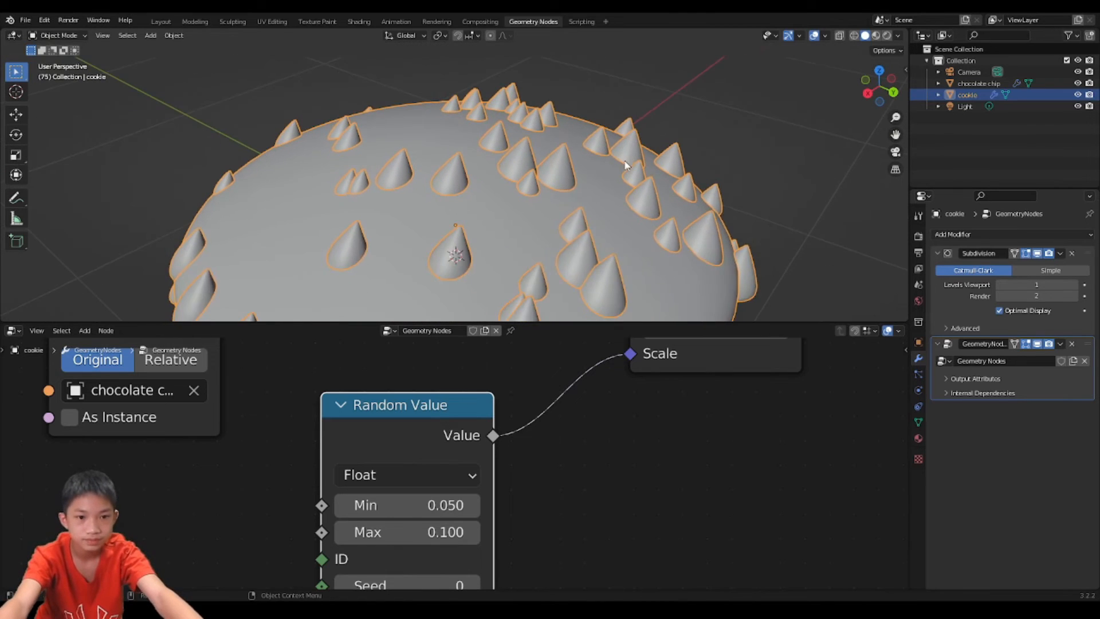
scroll(467, 441, down, 3)
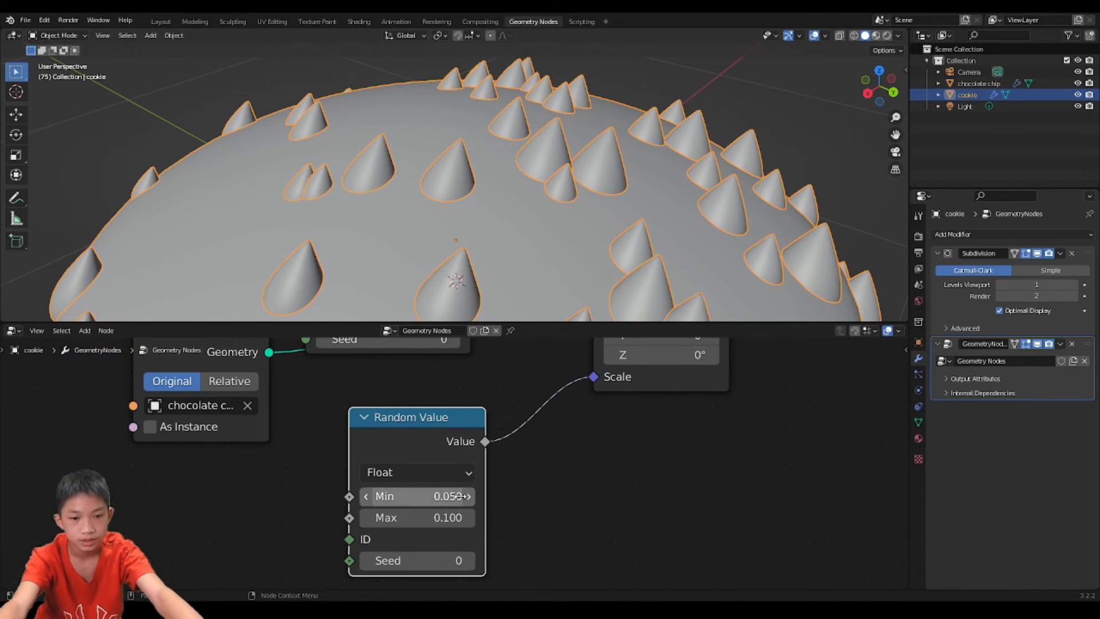
scroll(401, 241, down, 2)
middle_drag(377, 207, 431, 202)
scroll(431, 202, up, 2)
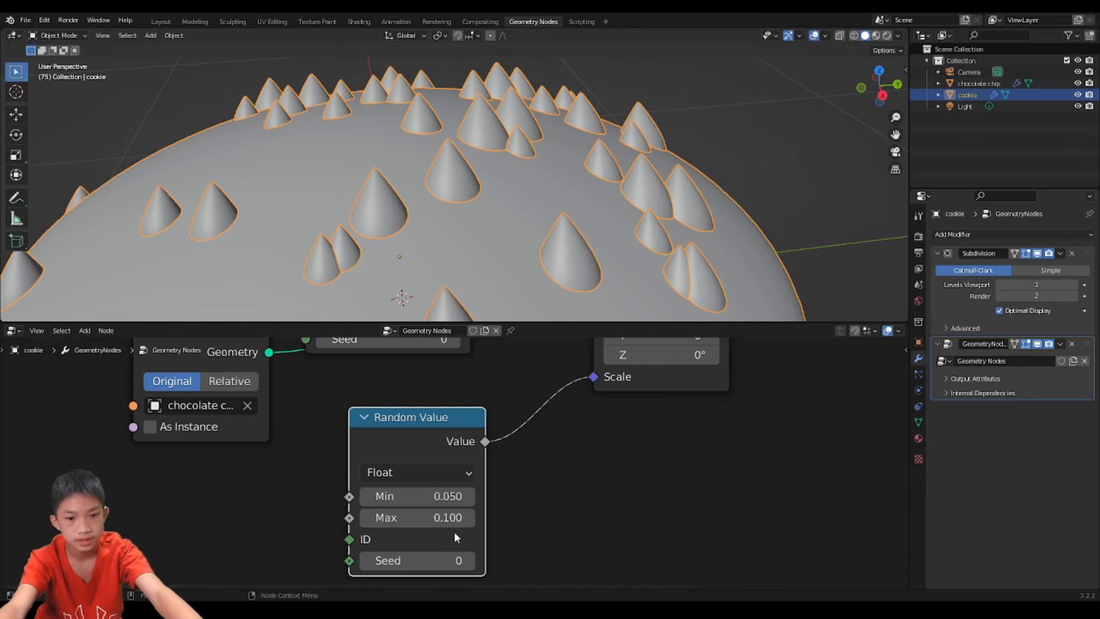
Step: Set the Random Value node's Max to 0.005 and check the chip sizes from another angle
click(450, 516)
text(0.00)
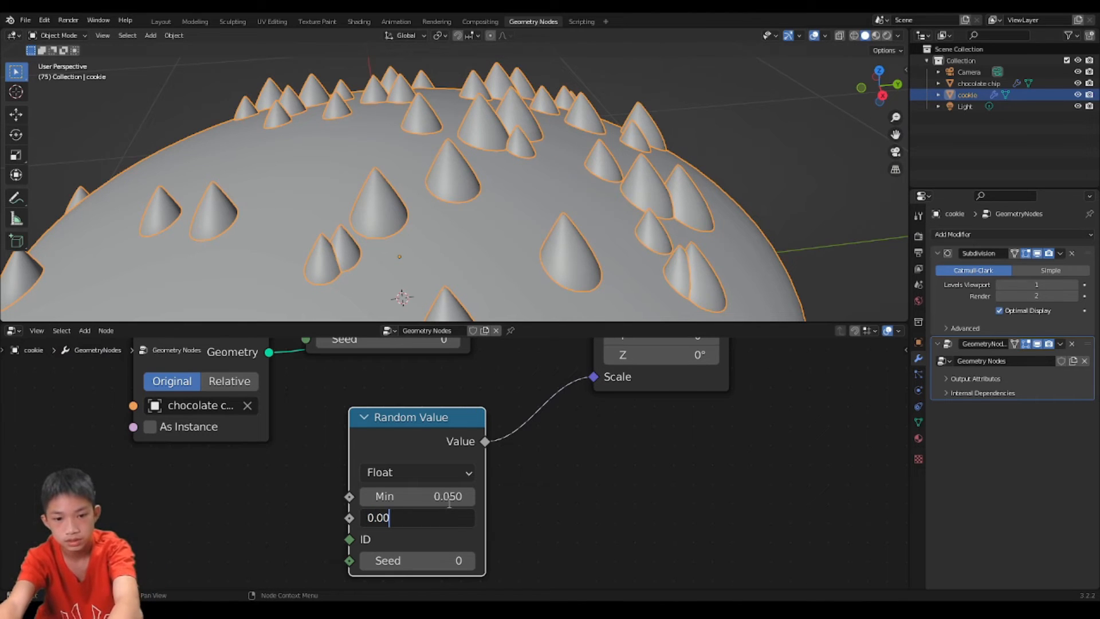
text(5)
key(Return)
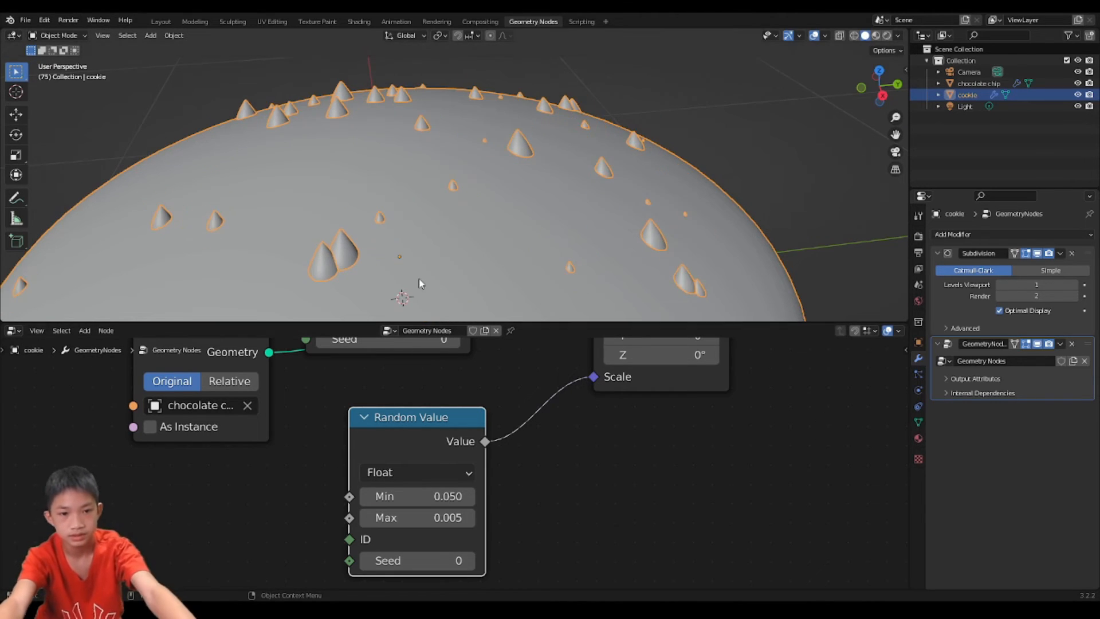
middle_drag(419, 283, 474, 261)
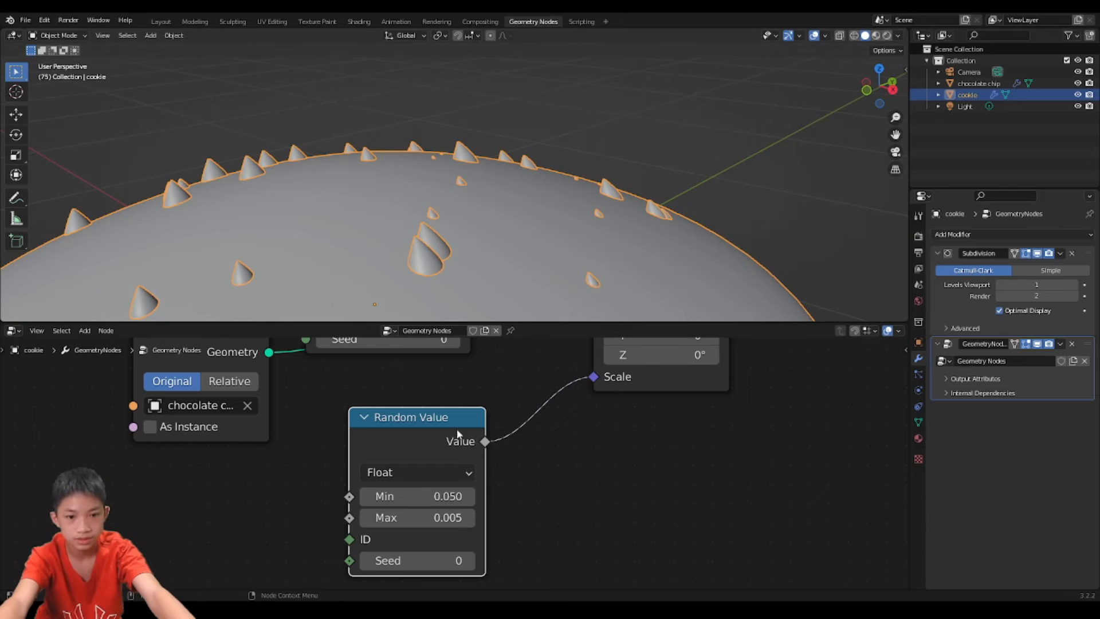
Step: Set the Random Value node's Max to 0.050 and check the chips on the cookie
click(448, 516)
click(384, 516)
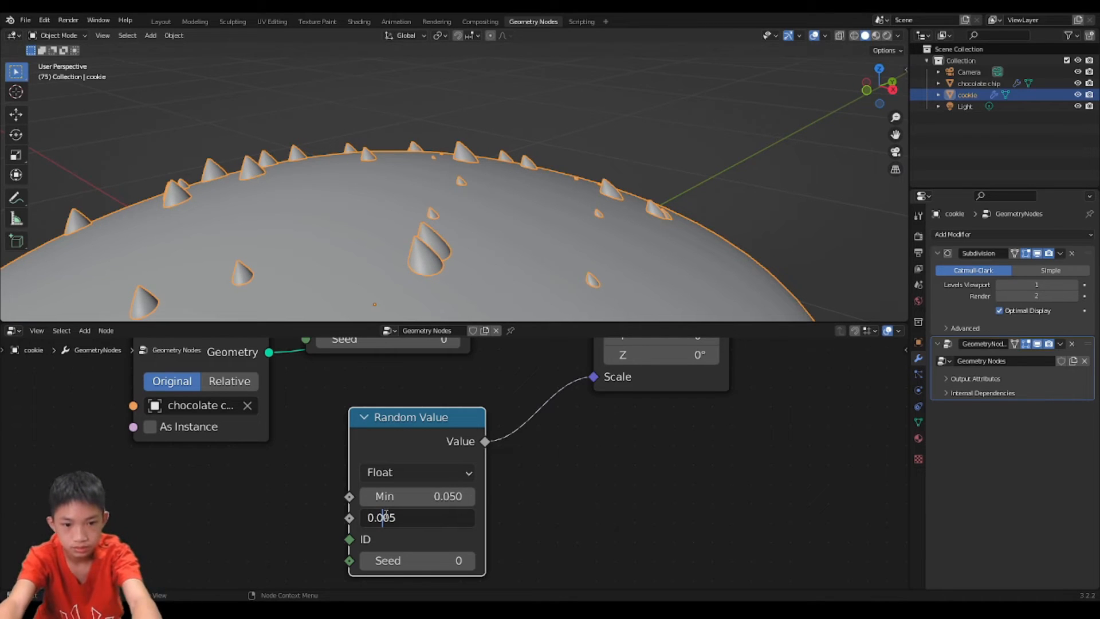
key(Return)
middle_drag(636, 292, 747, 328)
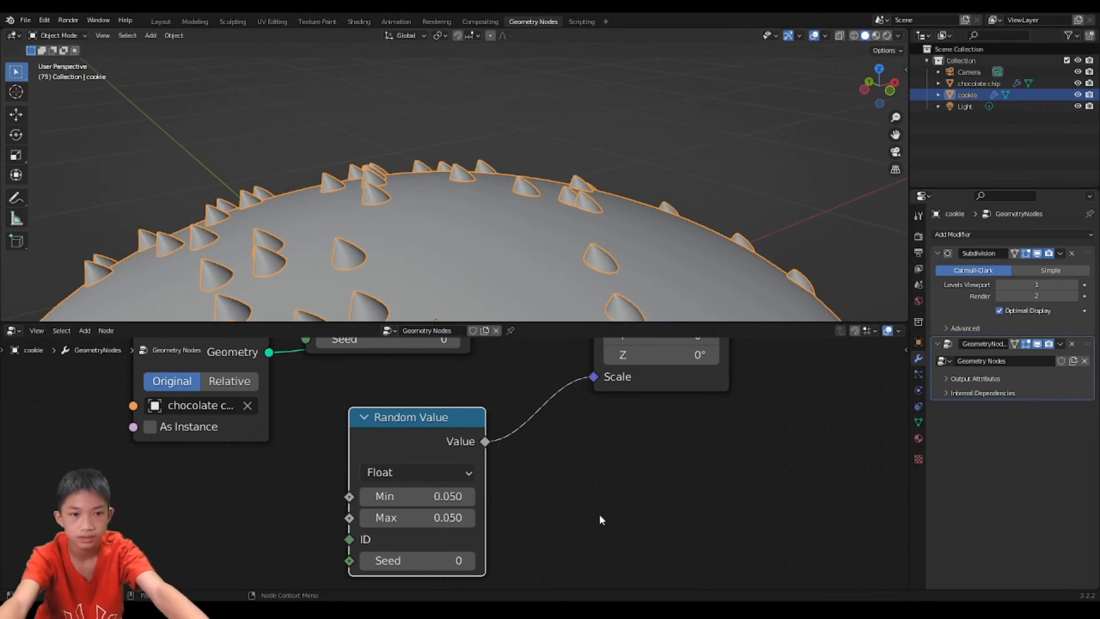
Step: Move the Random Value node closer beneath Instance on Points to free space beside it
scroll(601, 515, down, 3)
middle_drag(602, 518, 505, 572)
scroll(507, 556, down, 7)
middle_drag(511, 504, 534, 528)
scroll(534, 528, up, 9)
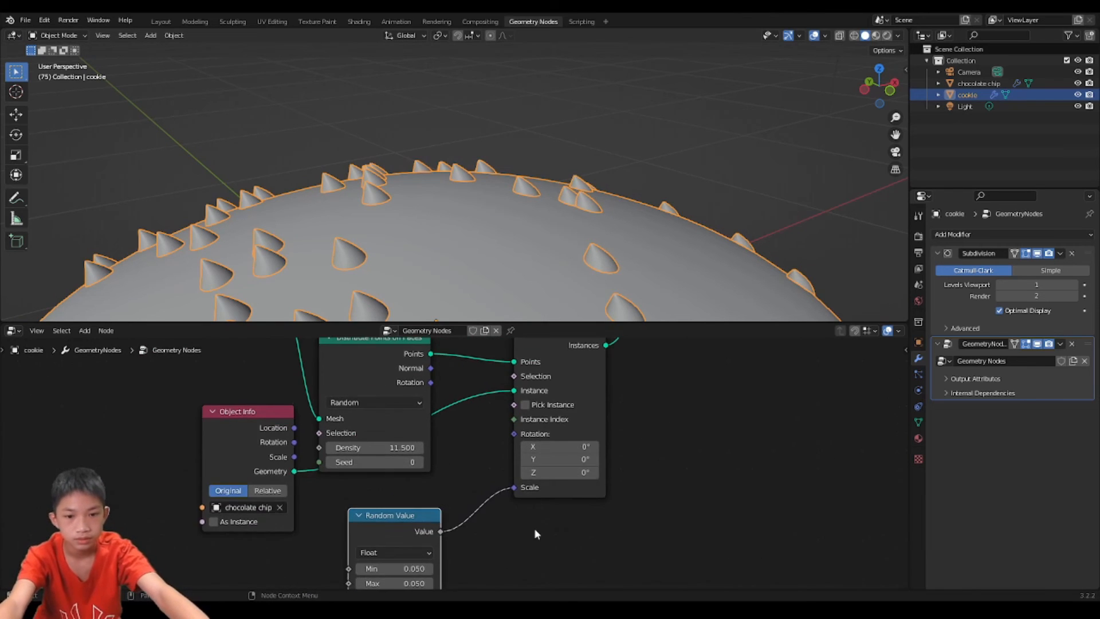
drag(381, 540, 456, 537)
scroll(347, 239, down, 4)
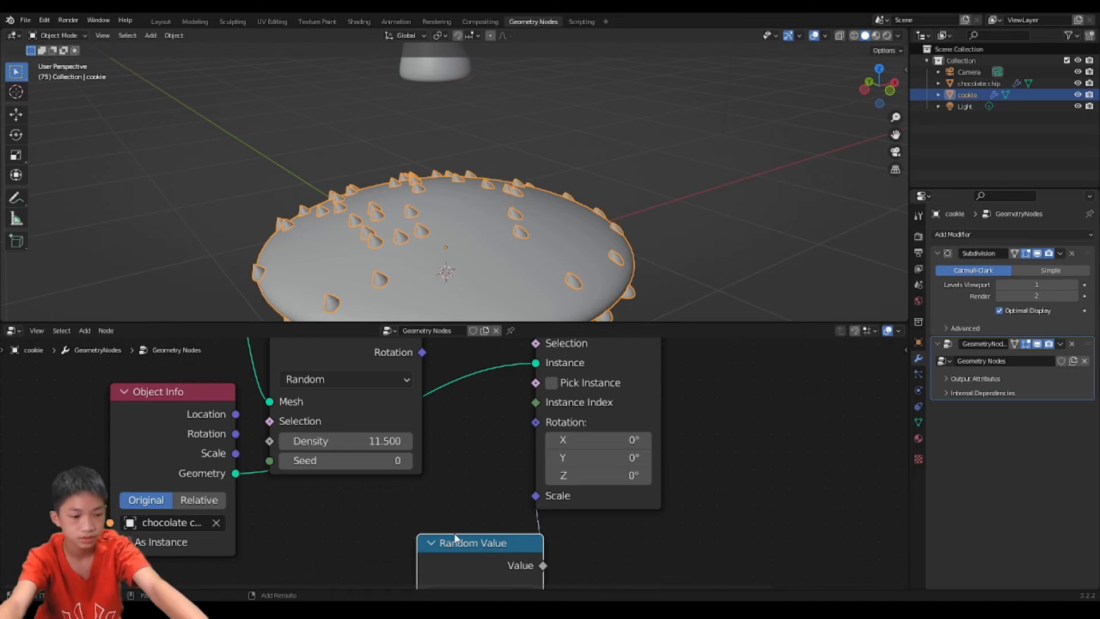
Step: Duplicate the Random Value node, place the copy beside the original, and connect its Value to the Rotation input of Instance on Points
key(shift+d)
click(331, 508)
scroll(369, 491, up, 1)
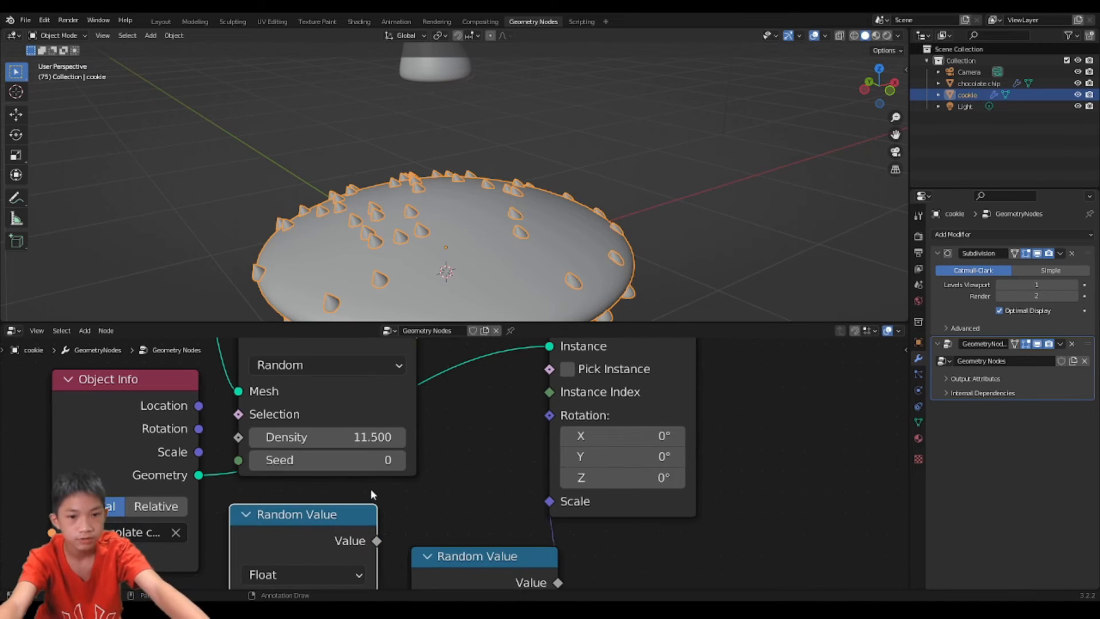
drag(376, 541, 549, 415)
scroll(407, 287, down, 2)
middle_drag(407, 287, 434, 254)
scroll(435, 253, up, 2)
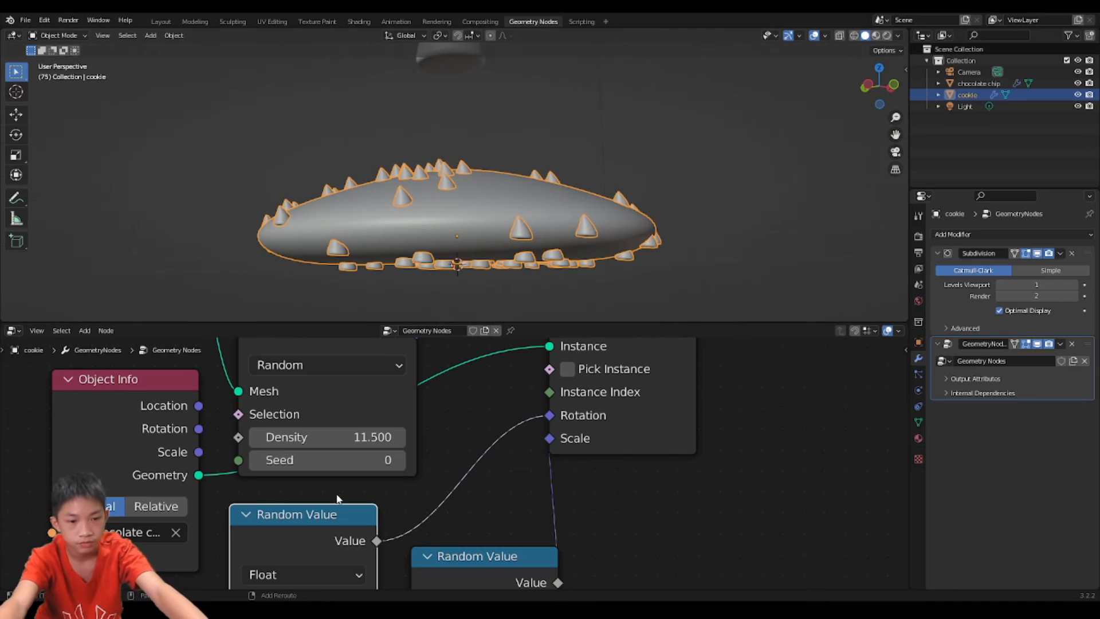
Step: Set the Min of the Random Value node feeding Rotation to 5.850 and check the chips' tilt from several angles
middle_drag(338, 498, 439, 388)
drag(369, 490, 435, 490)
middle_drag(389, 275, 453, 63)
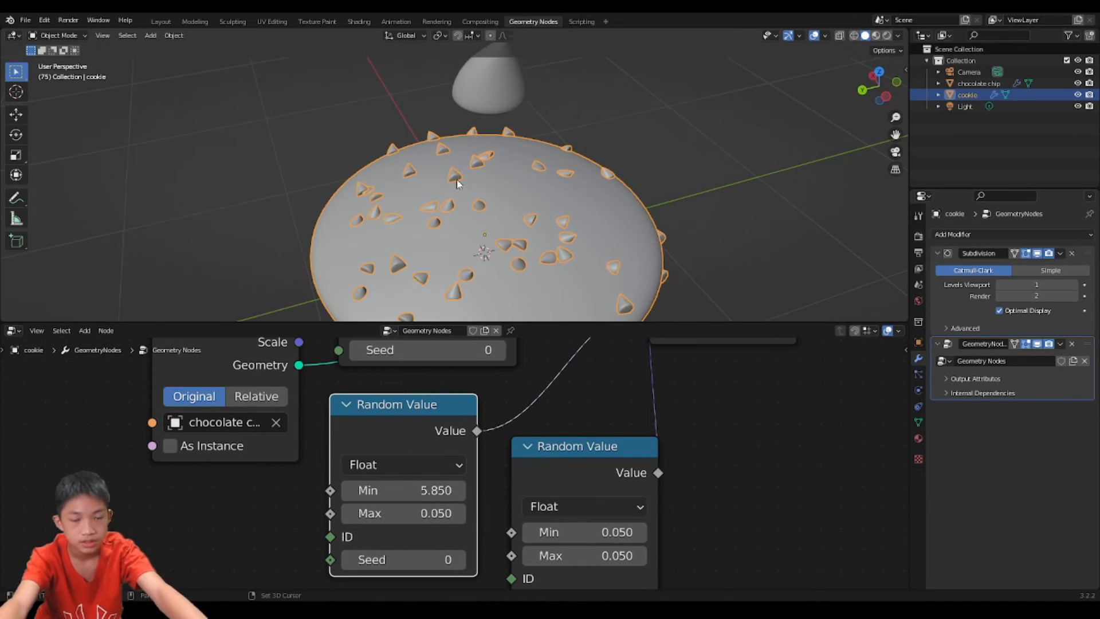
middle_drag(456, 180, 447, 195)
scroll(444, 394, down, 1)
middle_drag(444, 395, 525, 463)
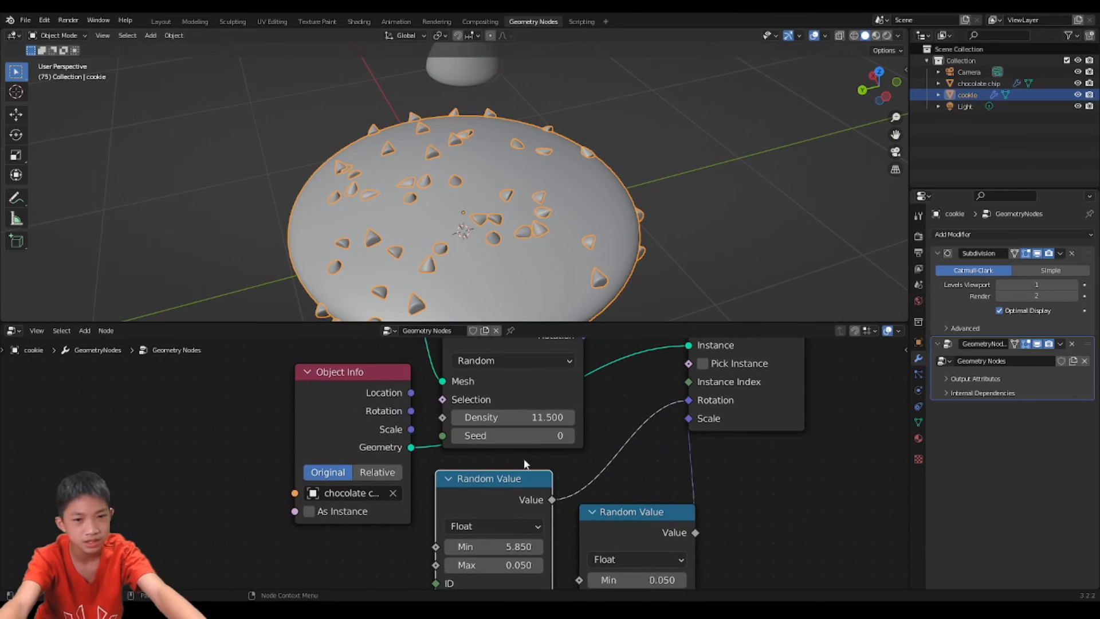
middle_drag(469, 276, 540, 288)
scroll(541, 289, up, 2)
scroll(648, 382, down, 1)
middle_drag(648, 381, 609, 399)
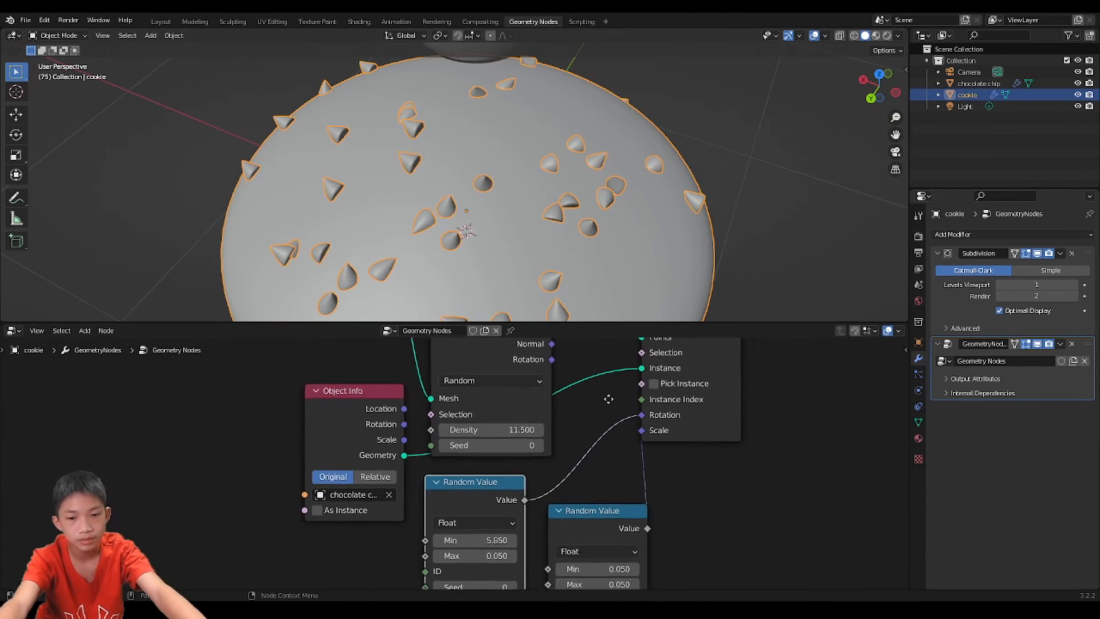
scroll(472, 399, up, 3)
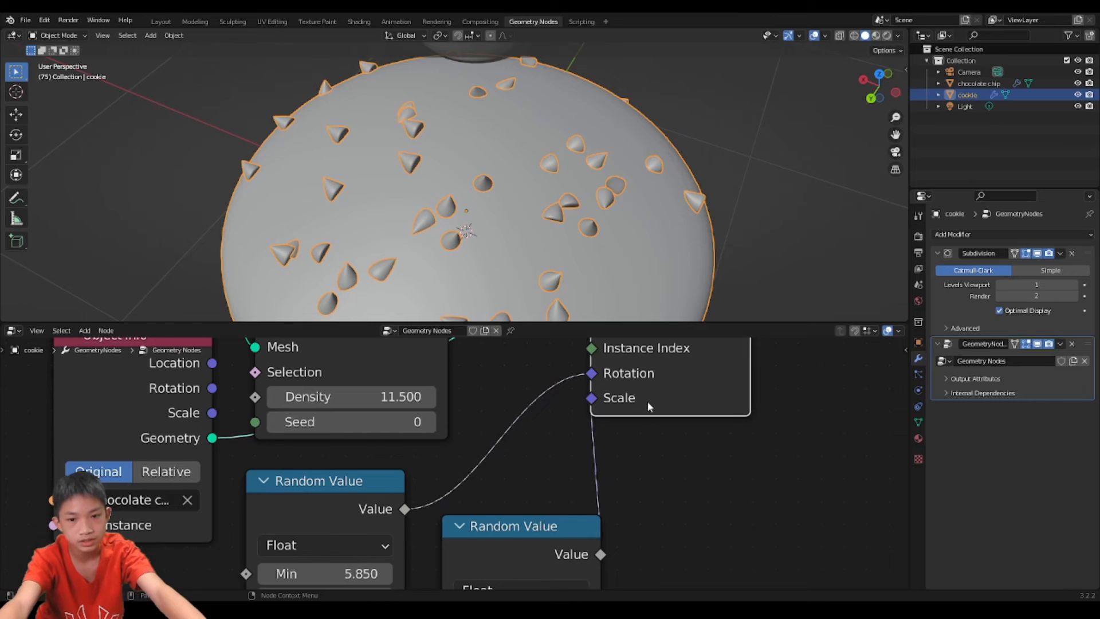
Step: Disconnect the copied Random Value node from the Rotation input of Instance on Points
scroll(648, 402, down, 3)
scroll(603, 431, down, 1)
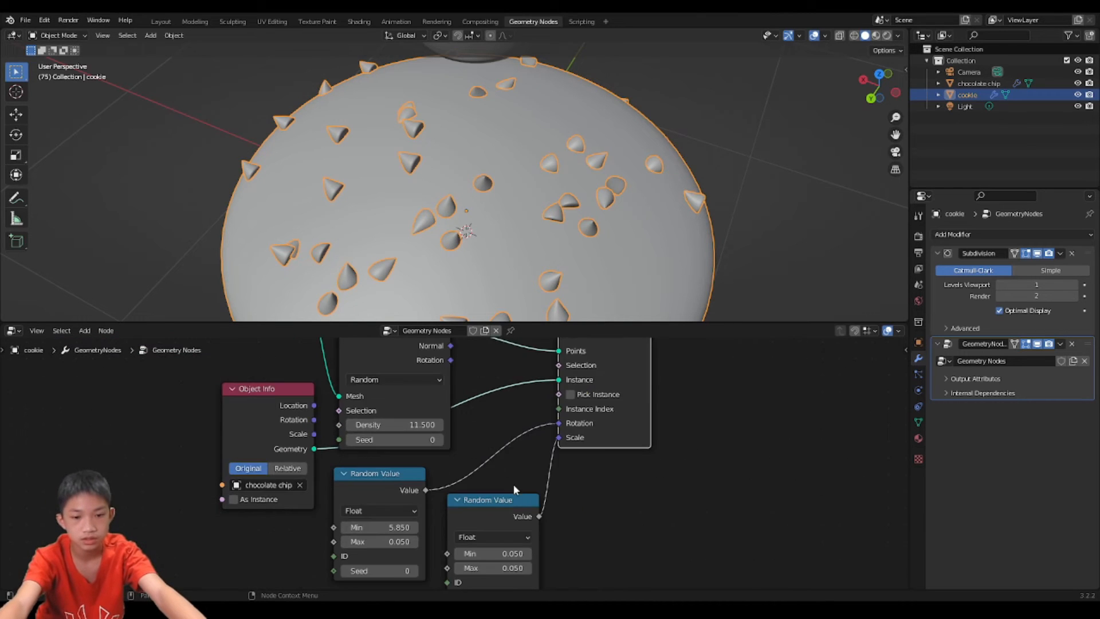
middle_drag(514, 486, 478, 414)
scroll(459, 418, up, 4)
middle_drag(390, 428, 378, 457)
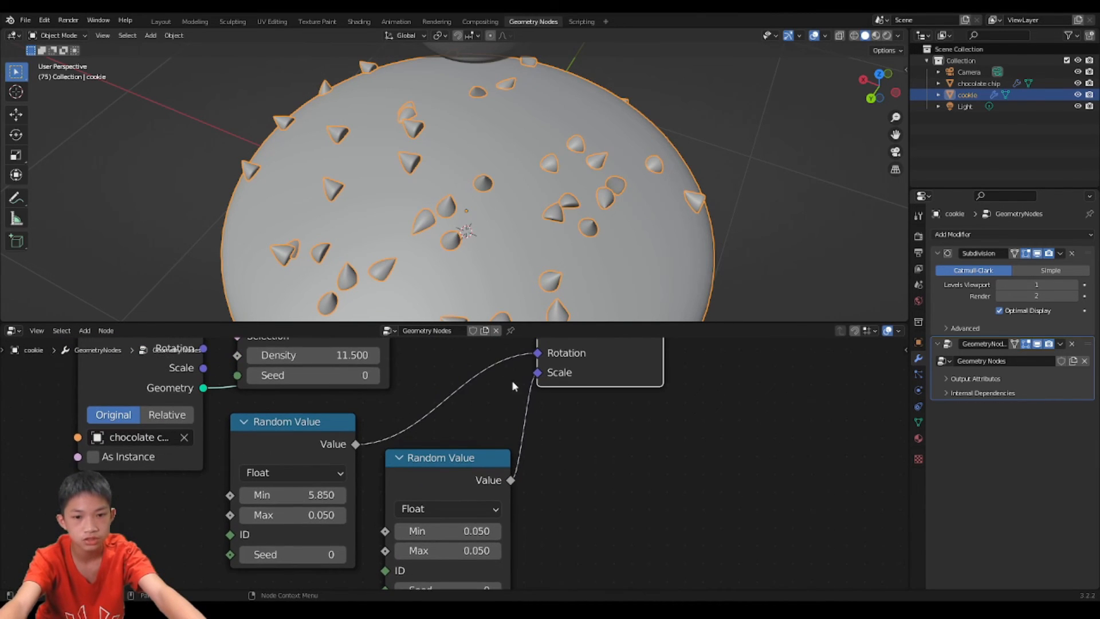
drag(533, 354, 498, 360)
middle_drag(531, 363, 405, 431)
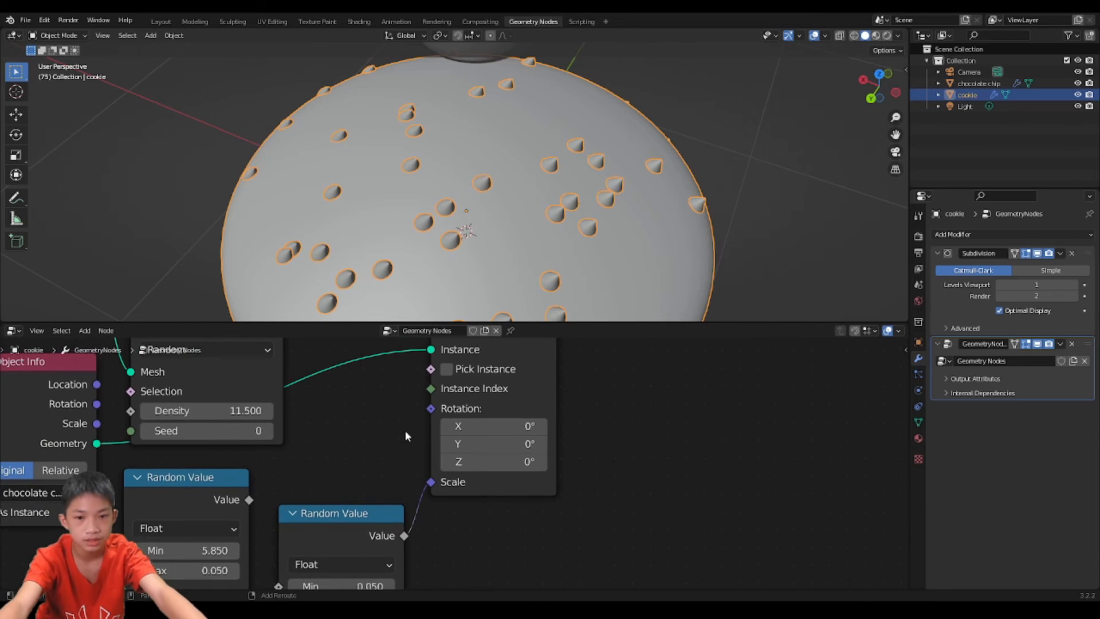
scroll(492, 419, up, 3)
scroll(272, 470, up, 1)
middle_drag(473, 440, 504, 380)
scroll(275, 473, down, 1)
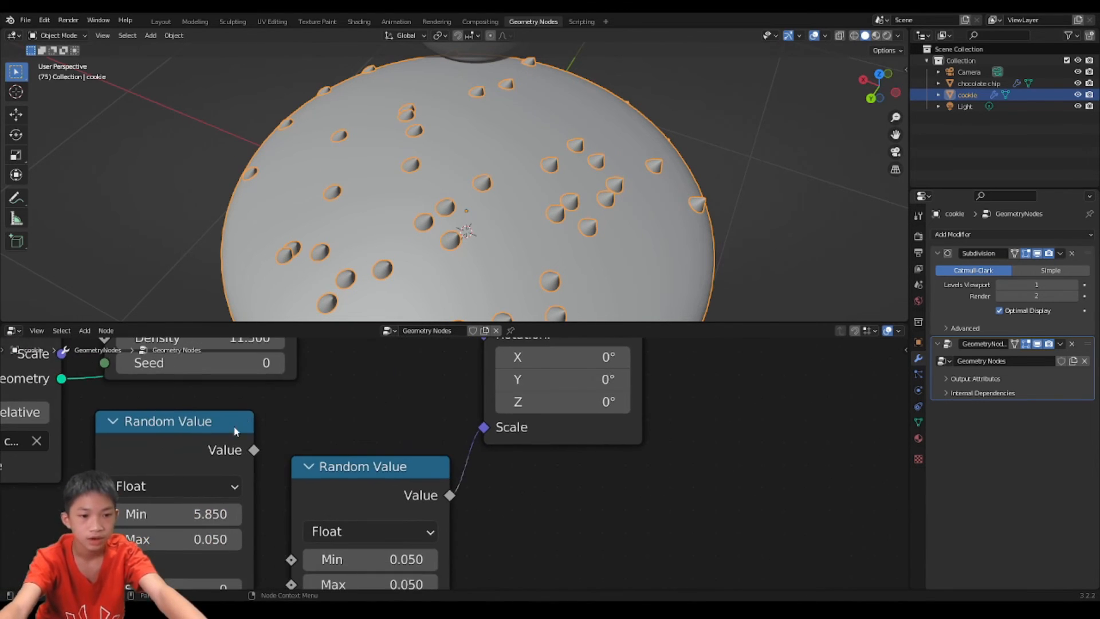
Step: Change the disconnected Random Value node's data type to Vector and connect its Value to the Rotation input of Instance on Points
drag(163, 445, 165, 435)
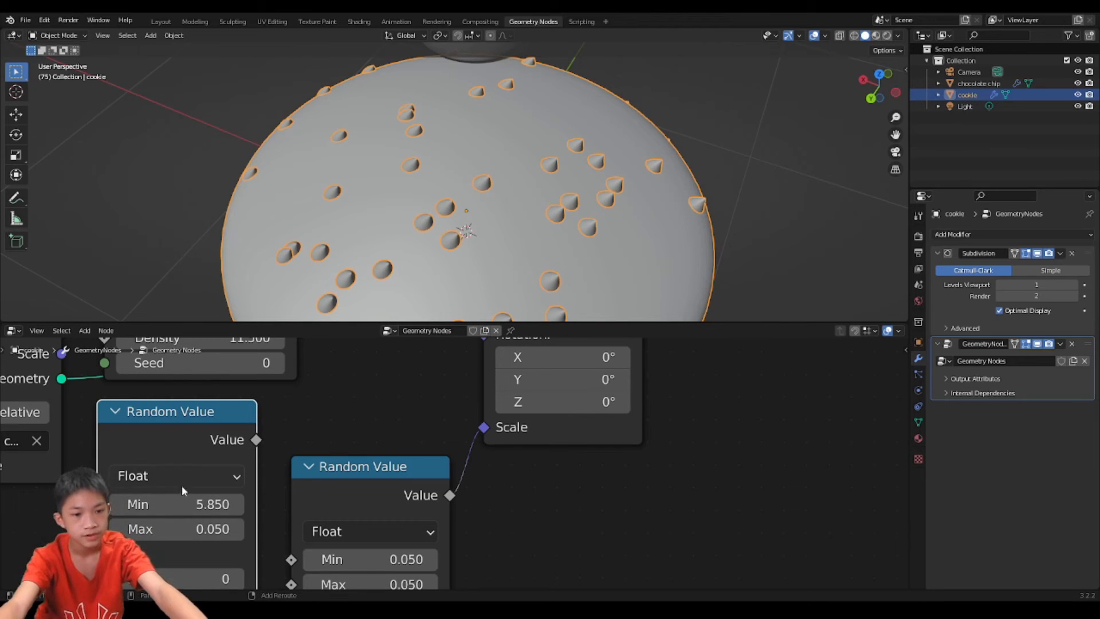
middle_drag(194, 447, 272, 477)
scroll(272, 477, up, 1)
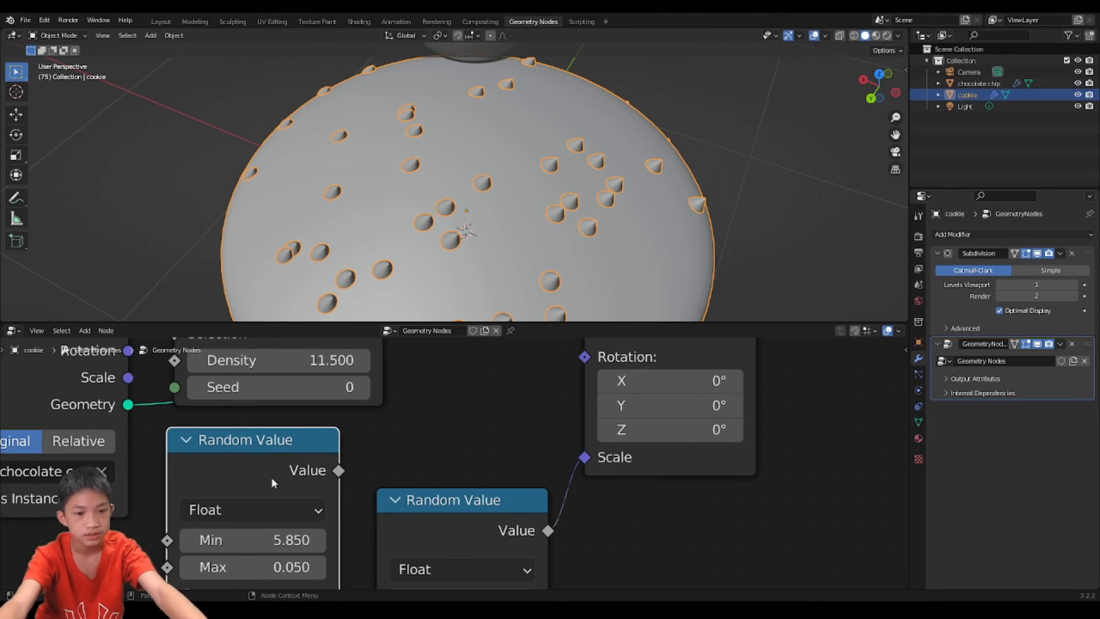
click(253, 515)
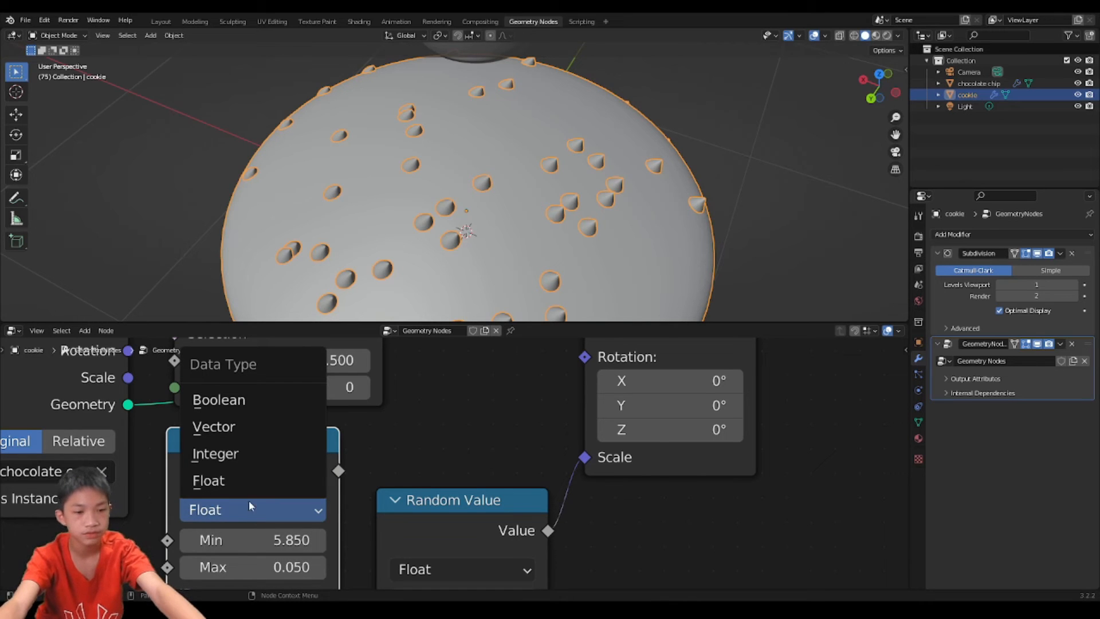
click(225, 427)
scroll(229, 441, down, 4)
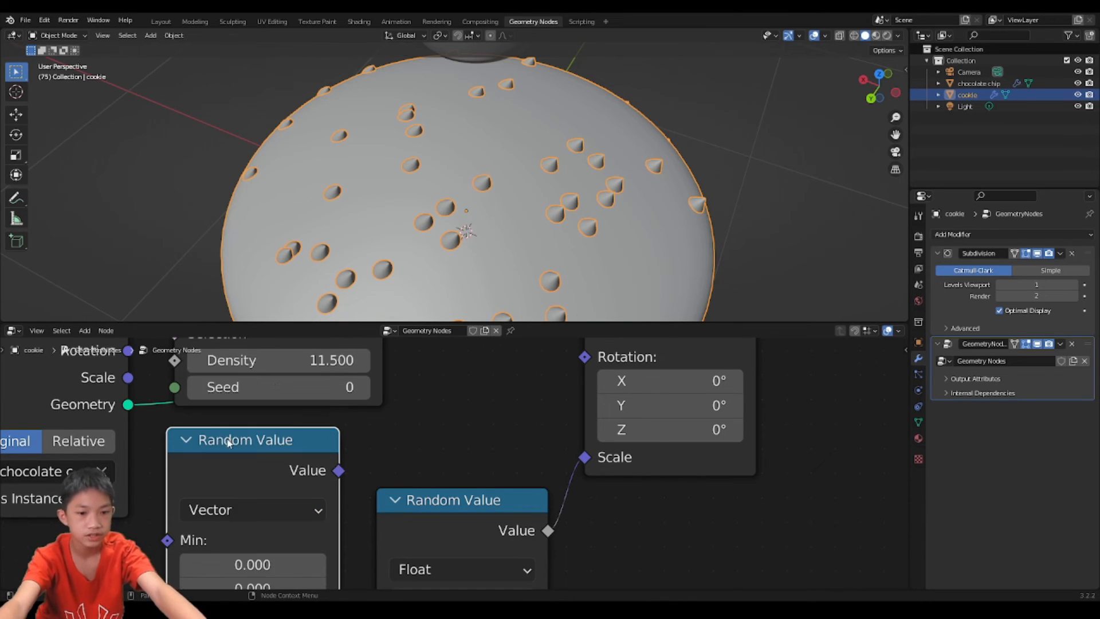
scroll(391, 354, up, 2)
middle_drag(391, 353, 384, 383)
scroll(385, 383, down, 1)
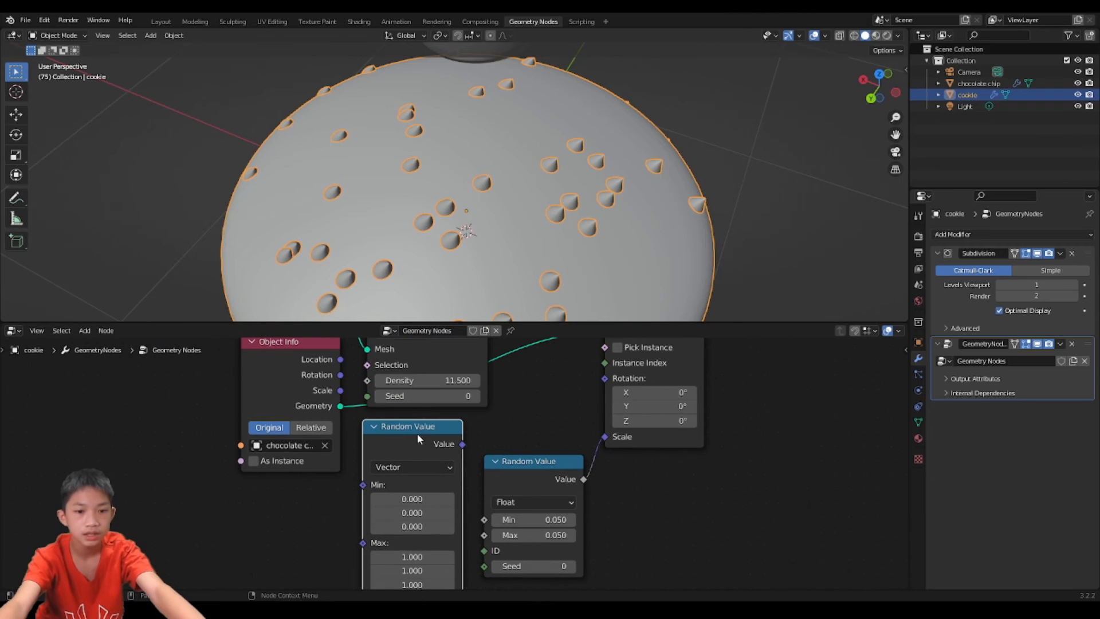
drag(462, 445, 604, 379)
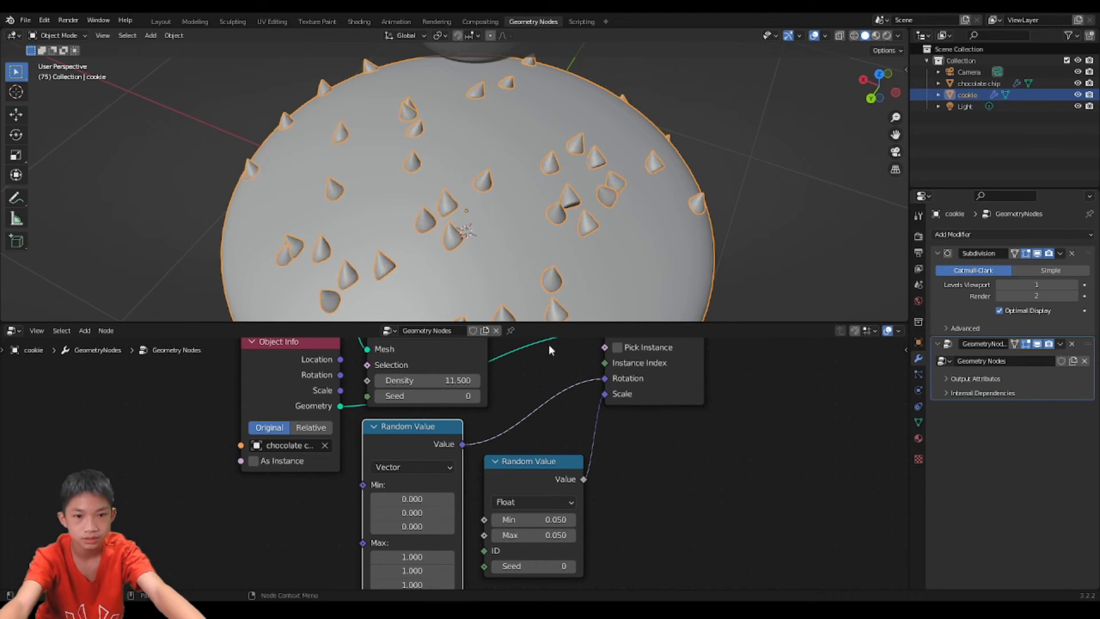
Step: Examine the rotation of the chips across the cookie from above and from the side
scroll(376, 214, down, 3)
middle_drag(376, 214, 455, 274)
scroll(455, 274, up, 3)
scroll(452, 477, down, 1)
middle_drag(452, 477, 482, 421)
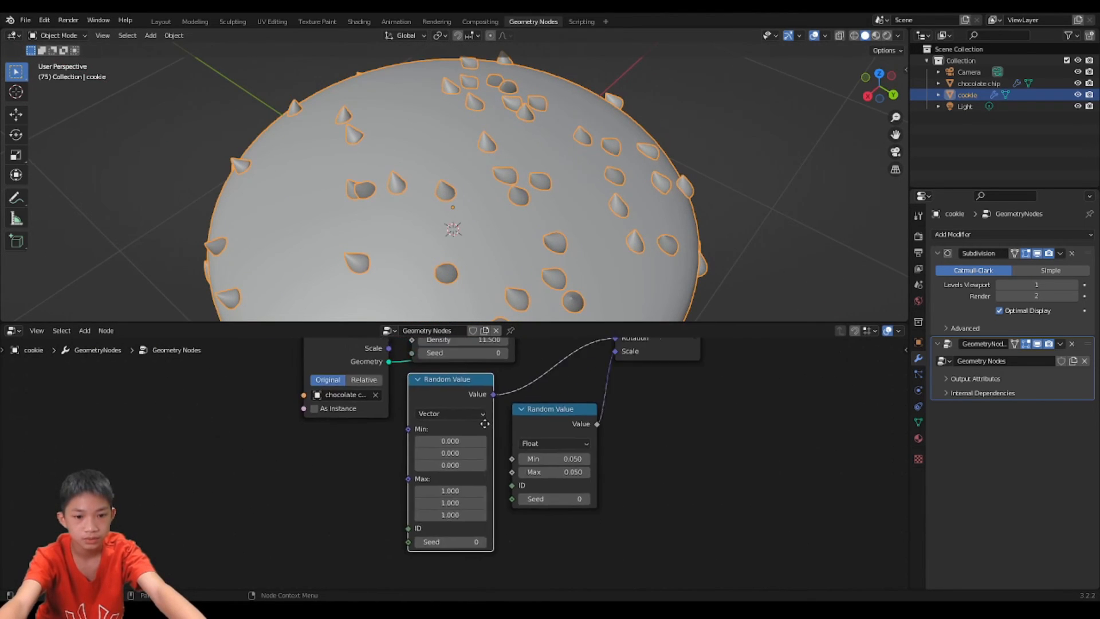
scroll(482, 421, up, 1)
scroll(482, 427, up, 1)
scroll(460, 257, up, 3)
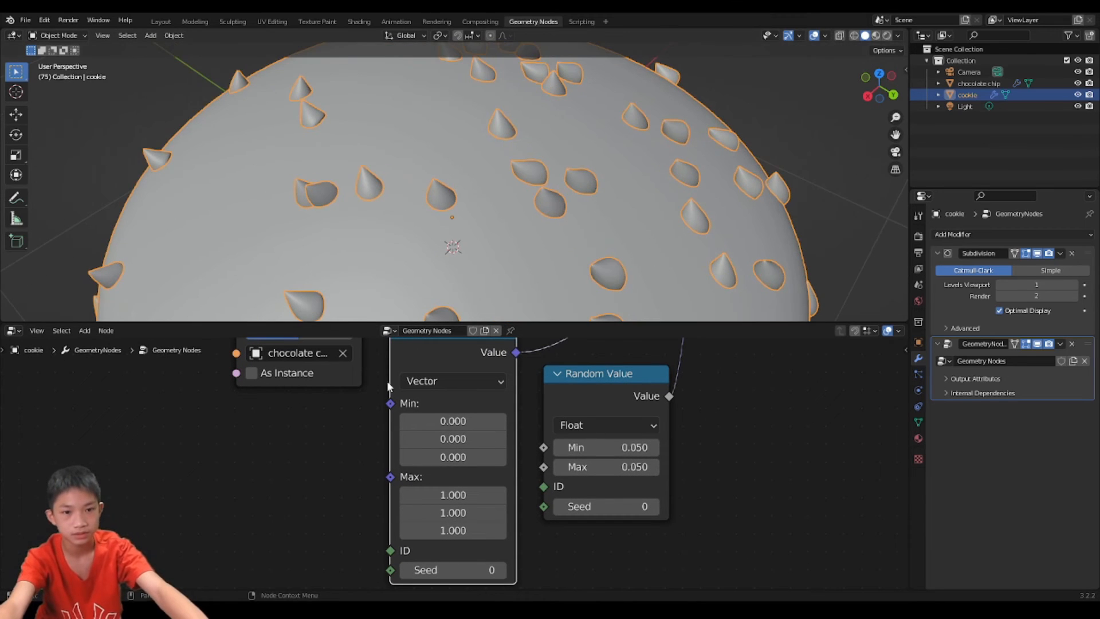
middle_drag(460, 257, 513, 177)
middle_drag(447, 456, 497, 427)
scroll(497, 411, up, 1)
scroll(498, 410, up, 1)
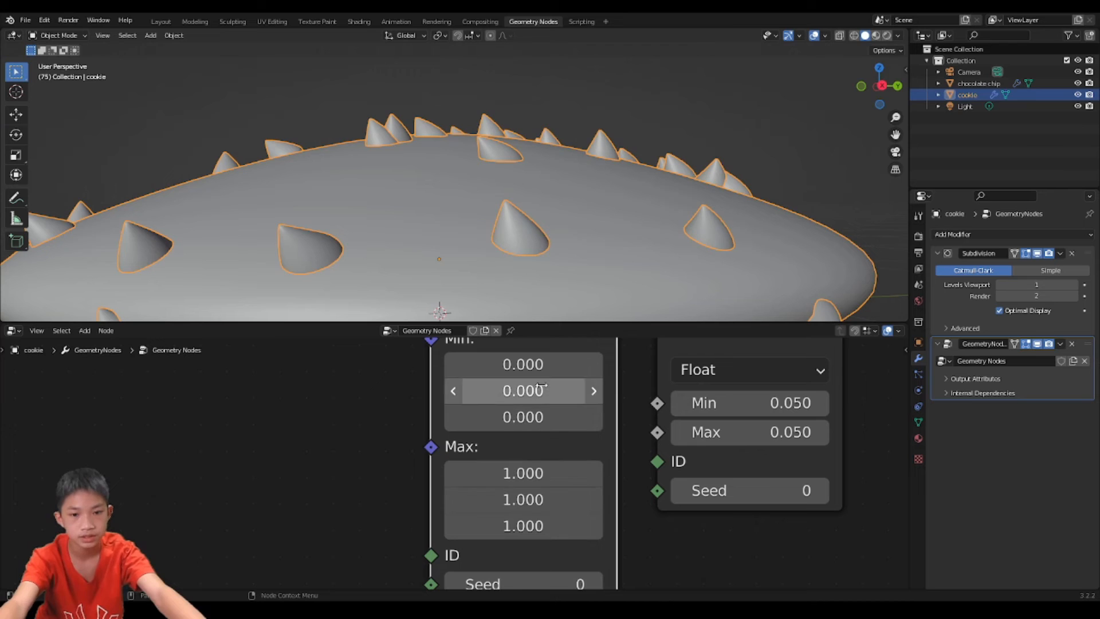
scroll(431, 304, down, 5)
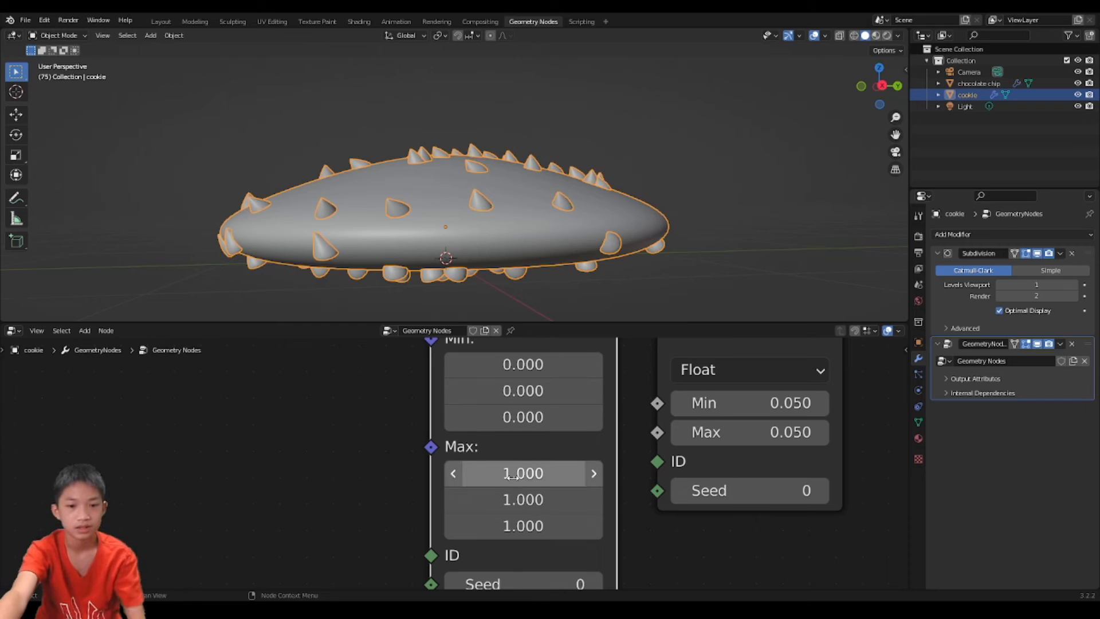
Step: Set the X component of the vector Random Value node's Max to pi and check the chips from below
click(513, 474)
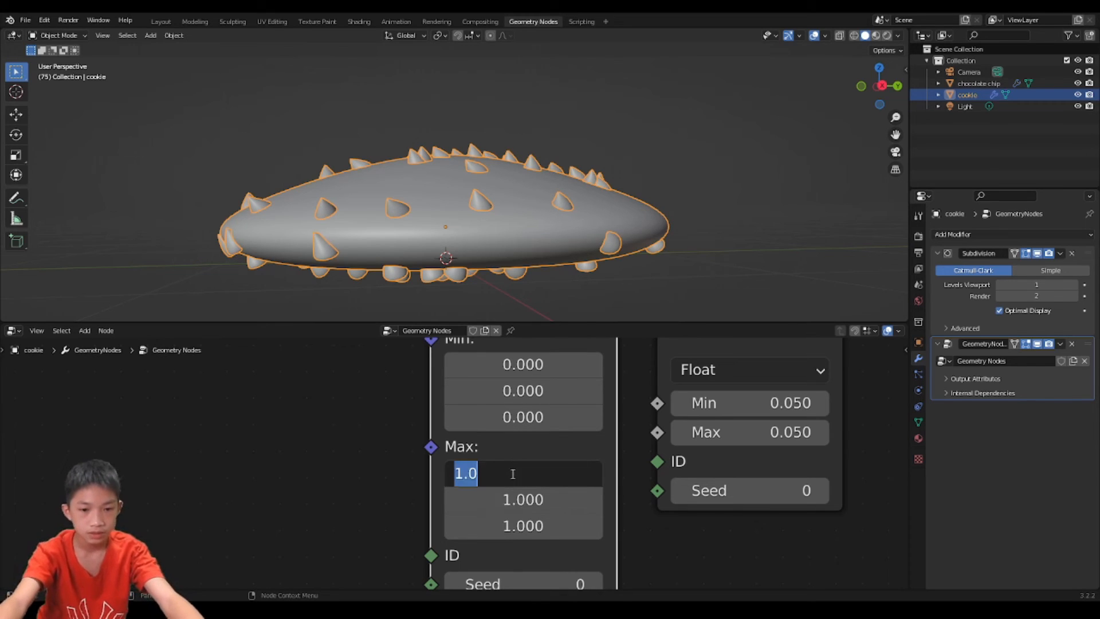
click(368, 474)
scroll(422, 428, down, 4)
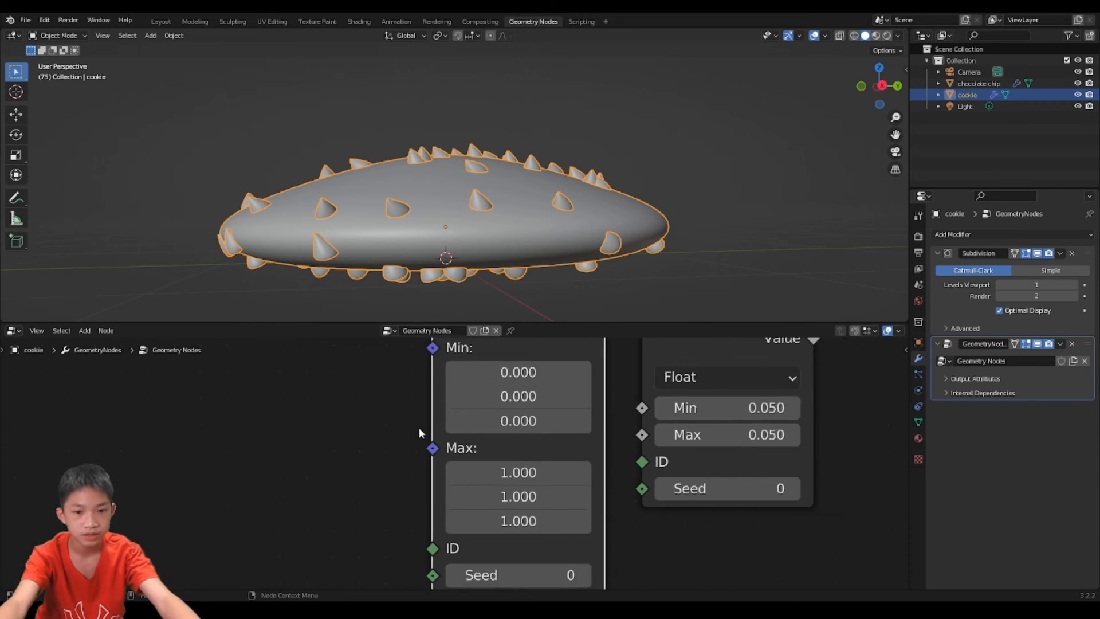
click(505, 471)
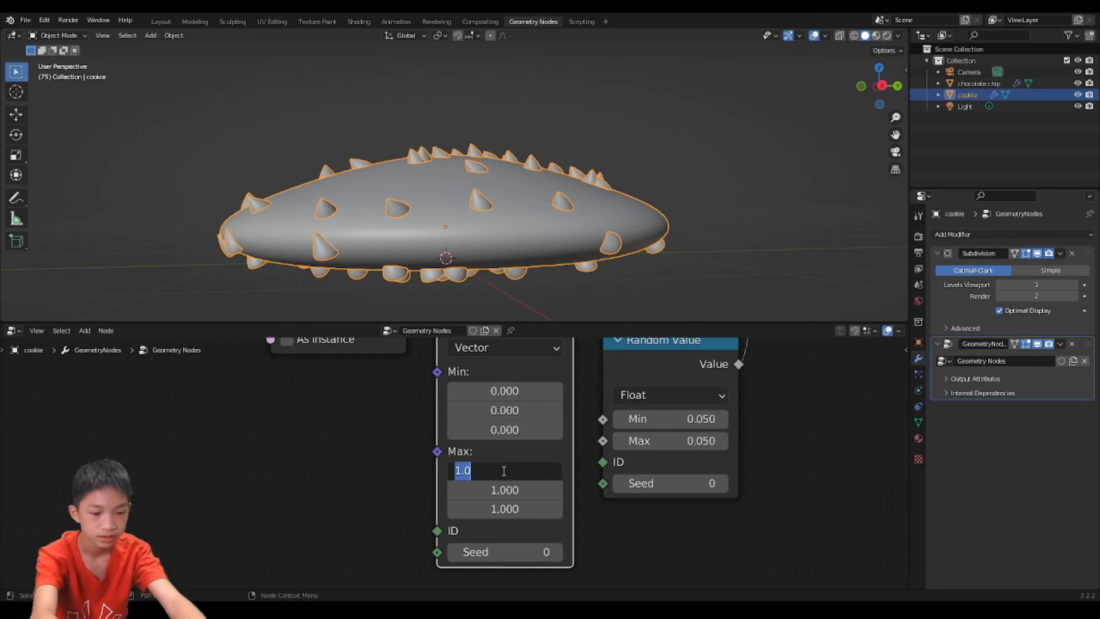
text(pi)
key(Return)
scroll(459, 541, up, 2)
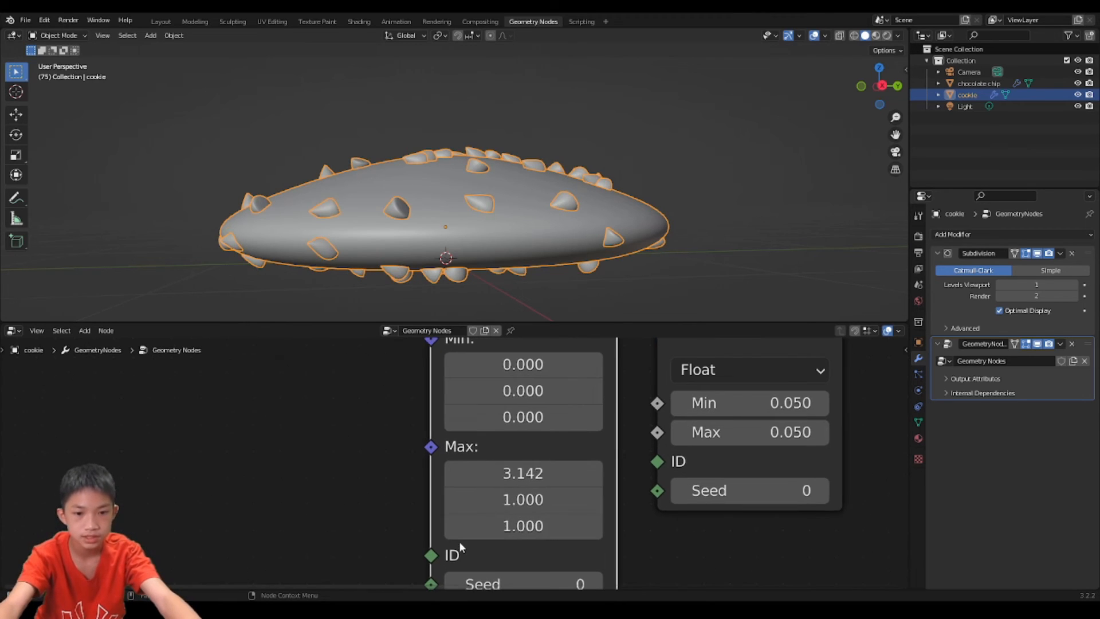
middle_drag(507, 212, 579, 172)
Step: Set the X component of the vector Random Value node's Max to tau
click(516, 474)
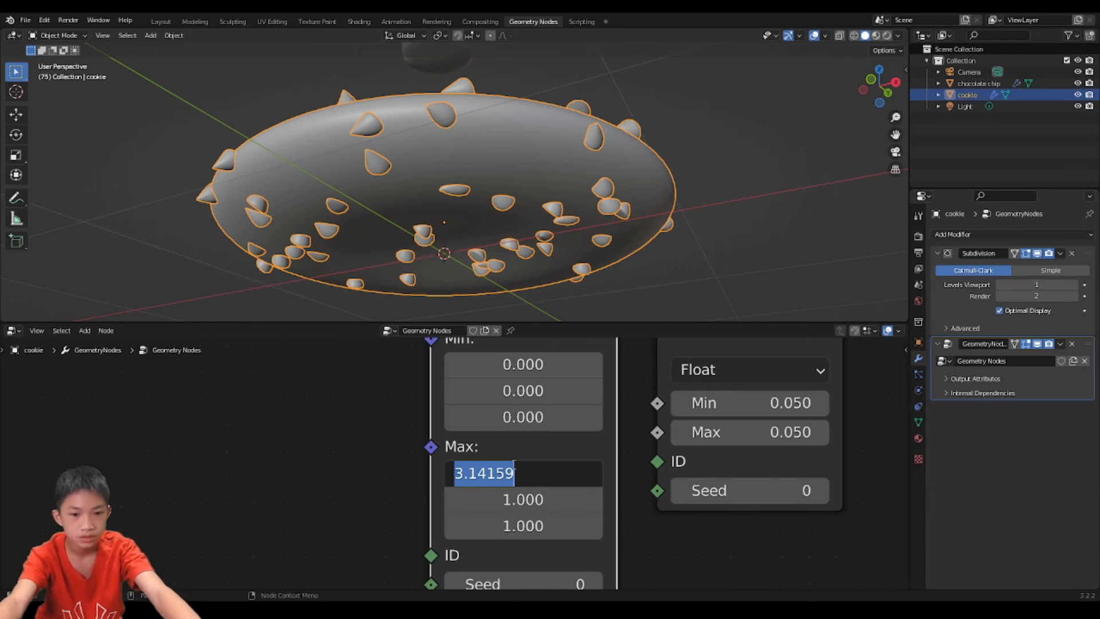
text(tsu)
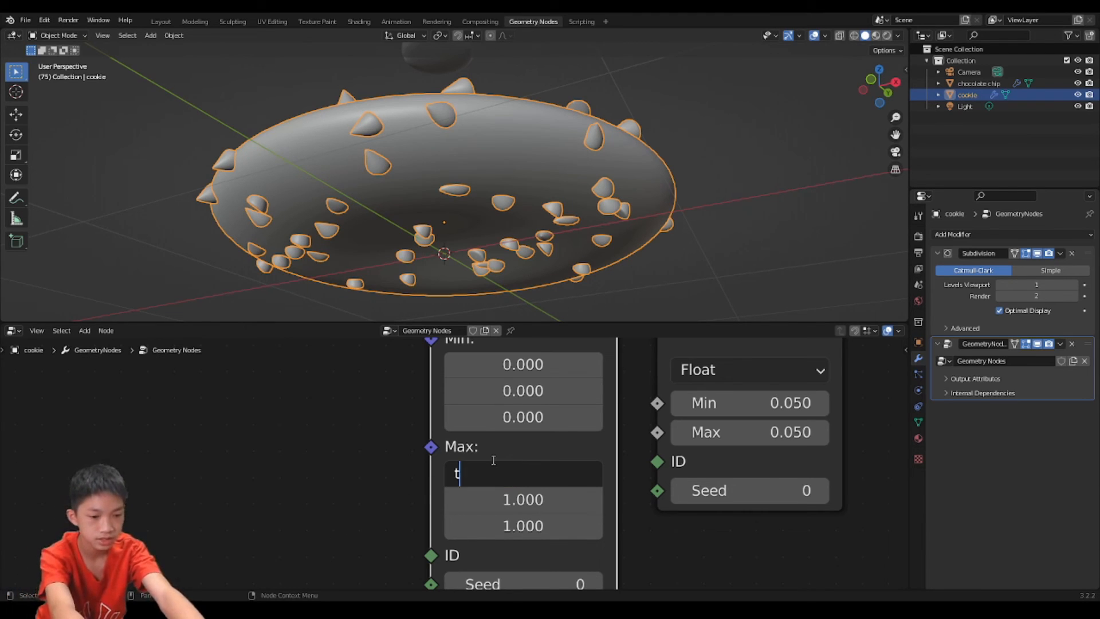
key(BackSpace)
key(BackSpace)
text(a)
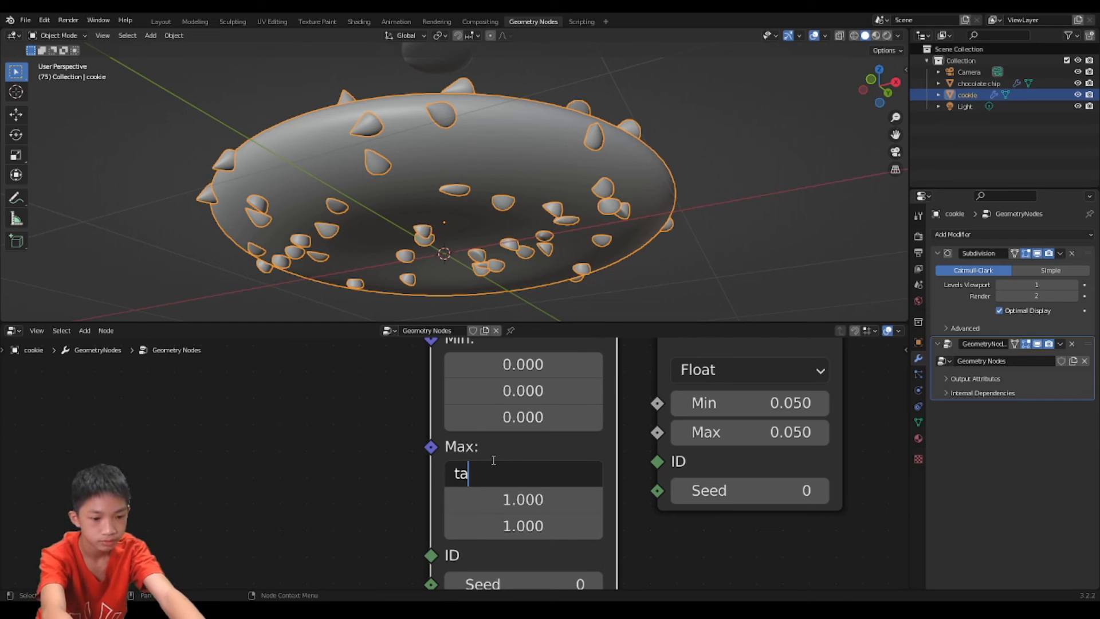
text(u)
key(Return)
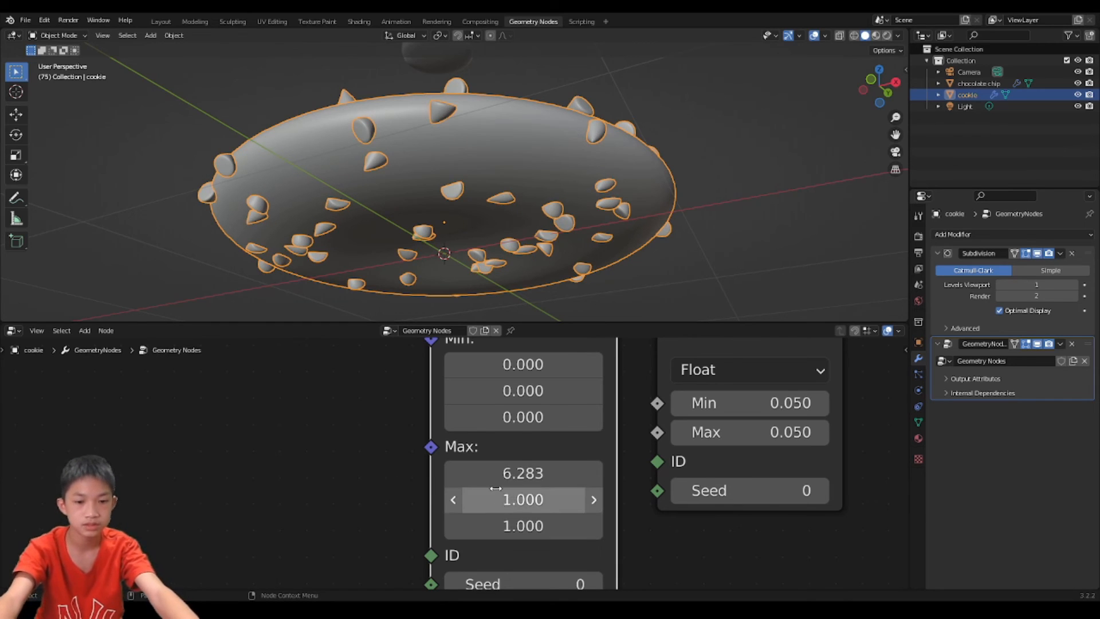
Step: Set the Y and Z components of the vector Random Value node's Max to tau
click(545, 510)
text(tau)
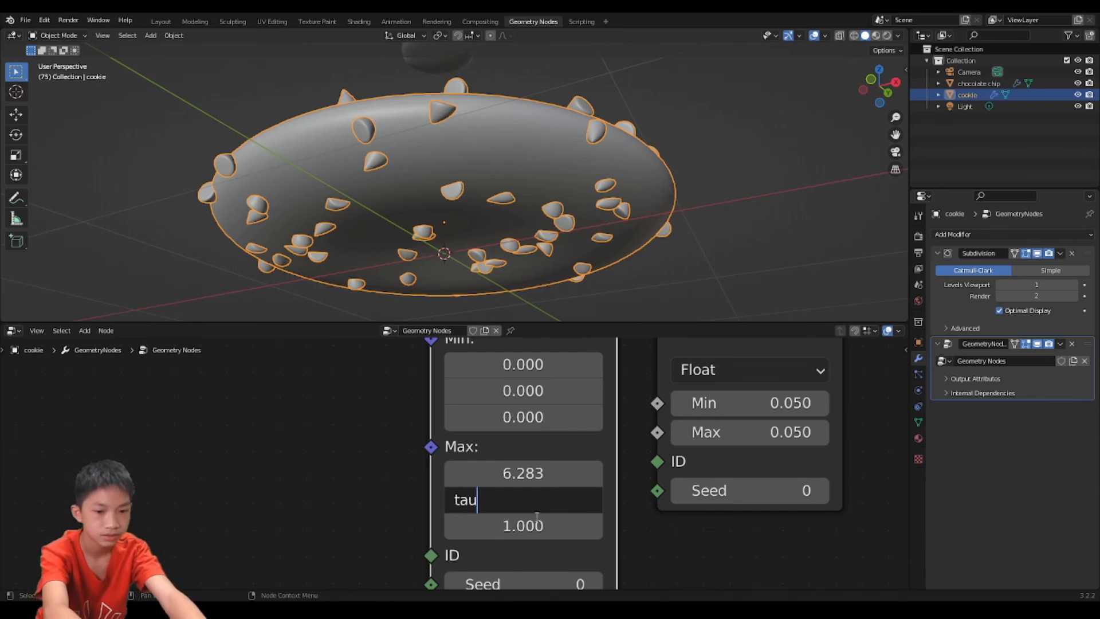
key(Return)
click(535, 517)
text(tau)
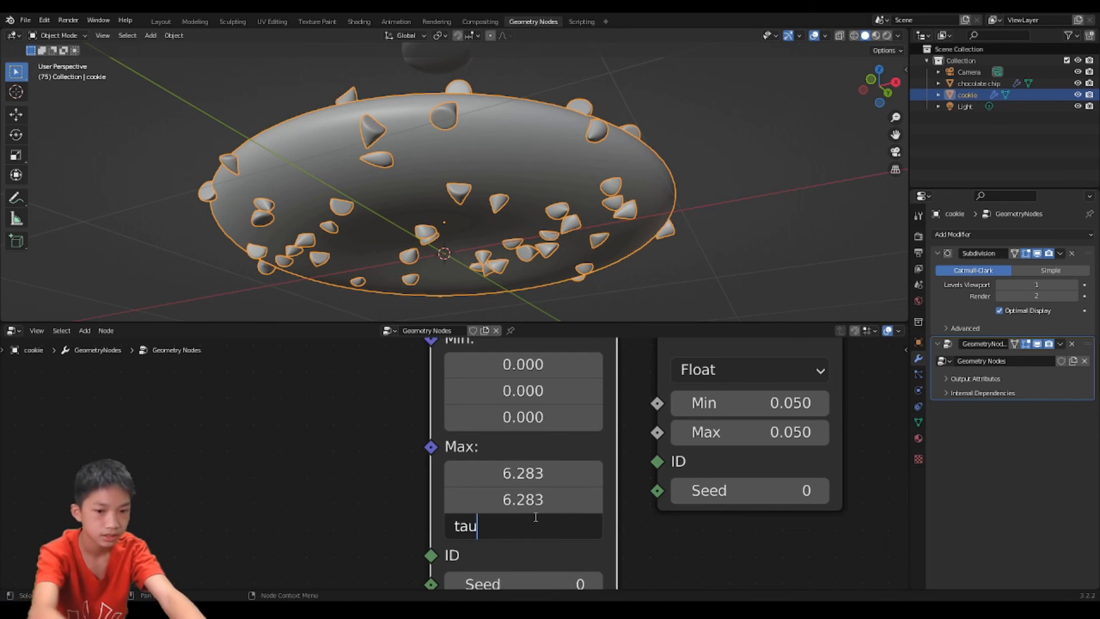
key(Return)
Step: Set the density of the chip point distribution to 20.400 and its seed to 1
scroll(419, 167, down, 4)
middle_drag(419, 166, 487, 314)
scroll(452, 447, down, 4)
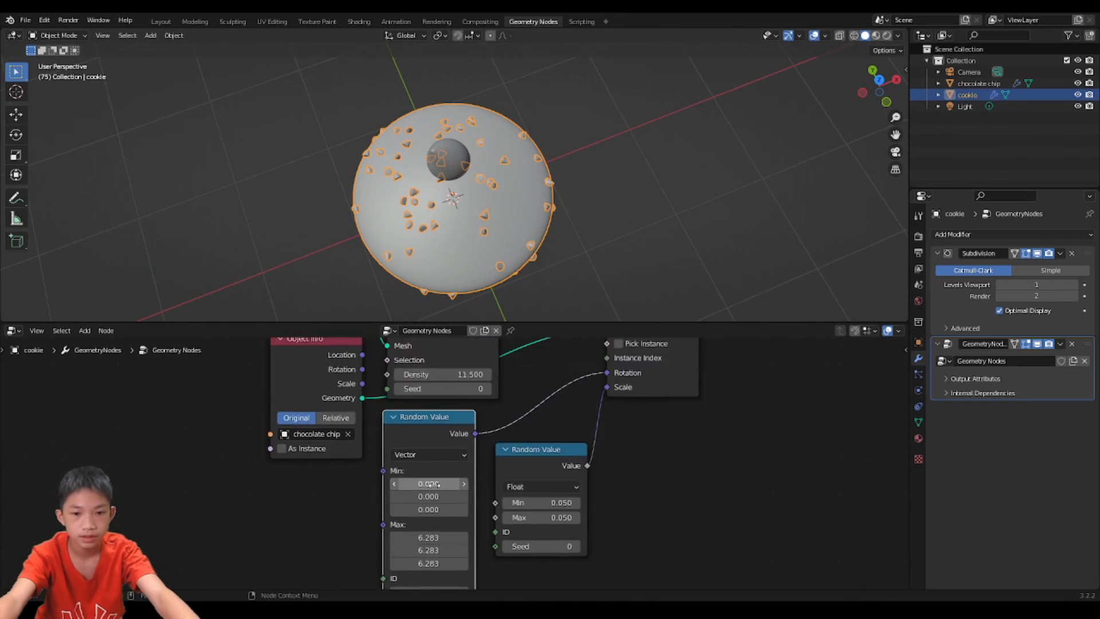
scroll(456, 506, up, 2)
middle_drag(426, 419, 445, 507)
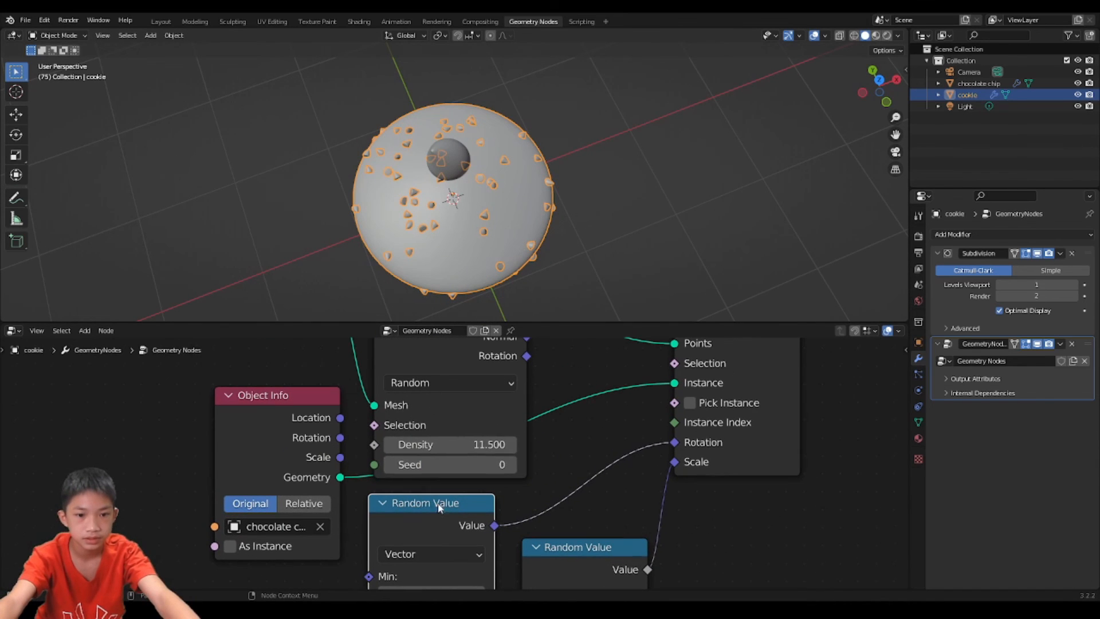
drag(421, 450, 500, 452)
click(510, 464)
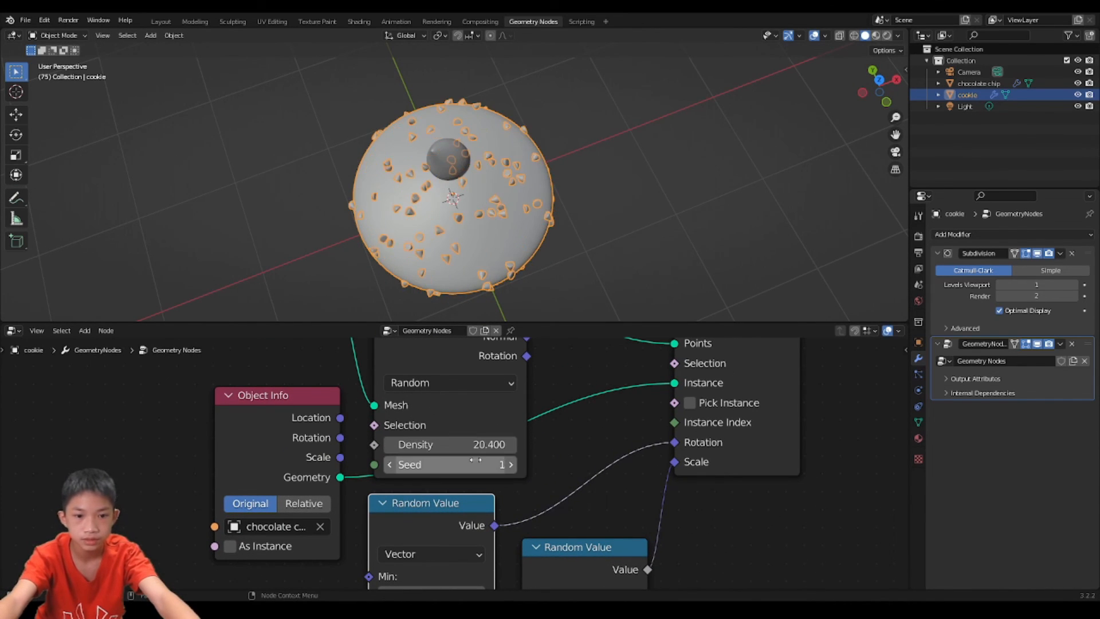
Step: Raise the density of the chip point distribution to 26.600
click(453, 464)
click(390, 464)
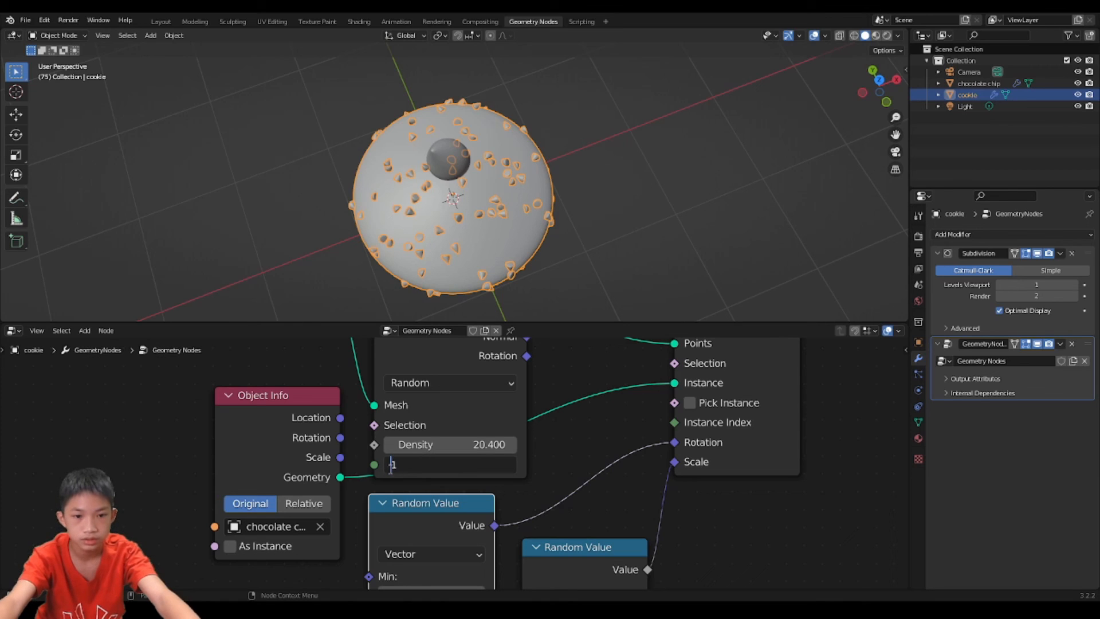
click(409, 451)
drag(432, 450, 481, 449)
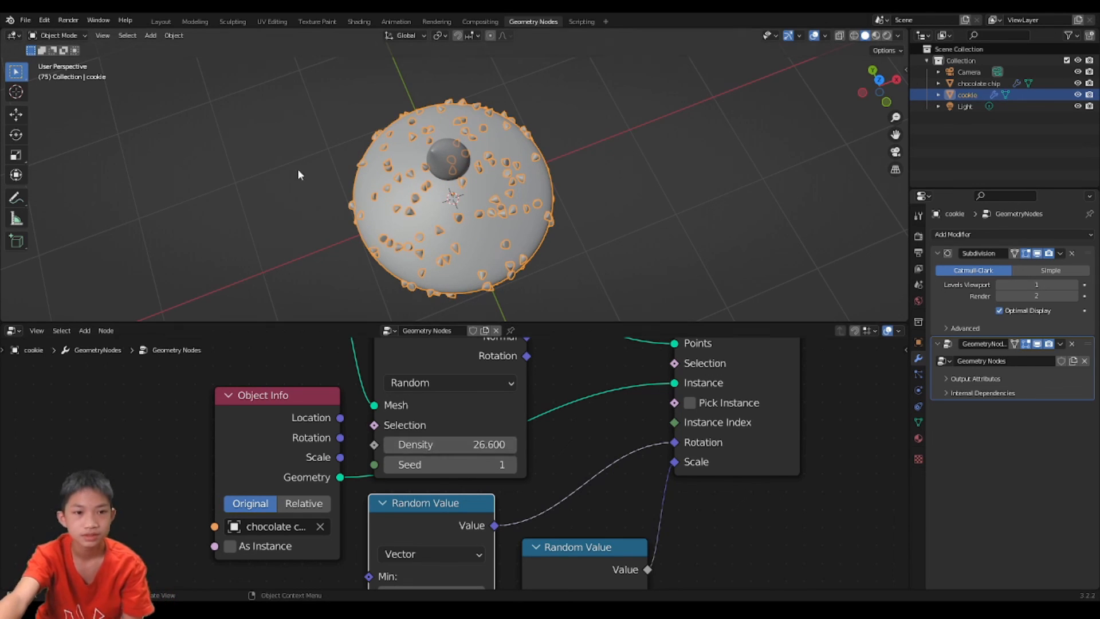
Step: Switch to the Layout workspace, deselect the cookie, and examine its coloured surface and chips from above
click(164, 21)
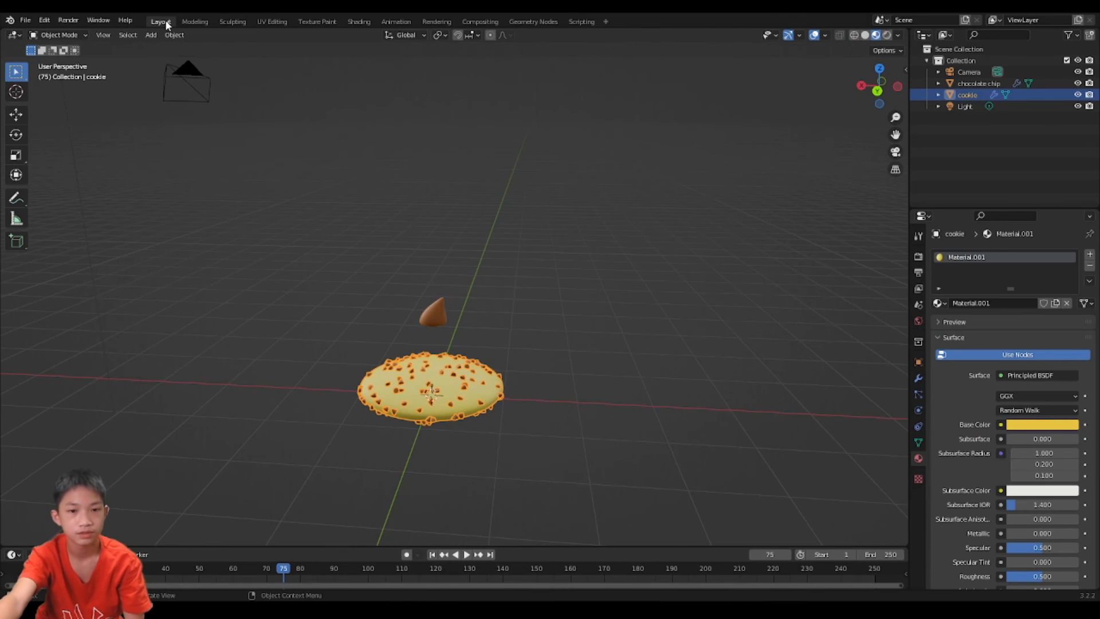
click(554, 275)
middle_drag(553, 275, 707, 344)
scroll(687, 338, down, 2)
middle_drag(629, 322, 590, 303)
scroll(590, 302, up, 5)
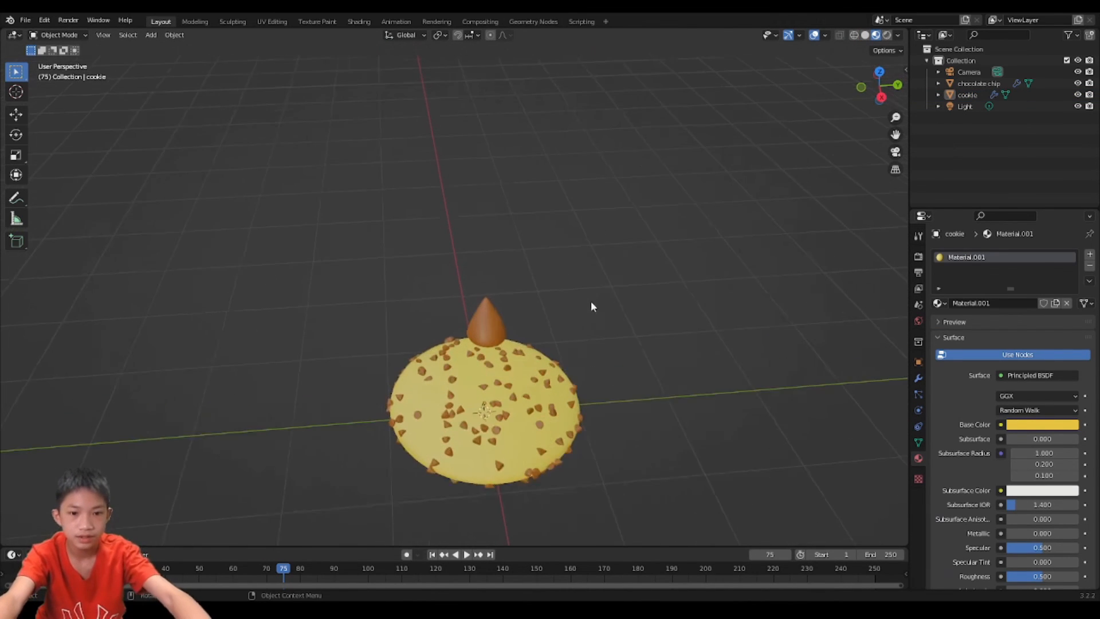
Step: Move the original chocolate chip cone straight up along the Z axis, well clear of the cookie and out of view
click(507, 335)
key(g)
key(z)
click(539, 133)
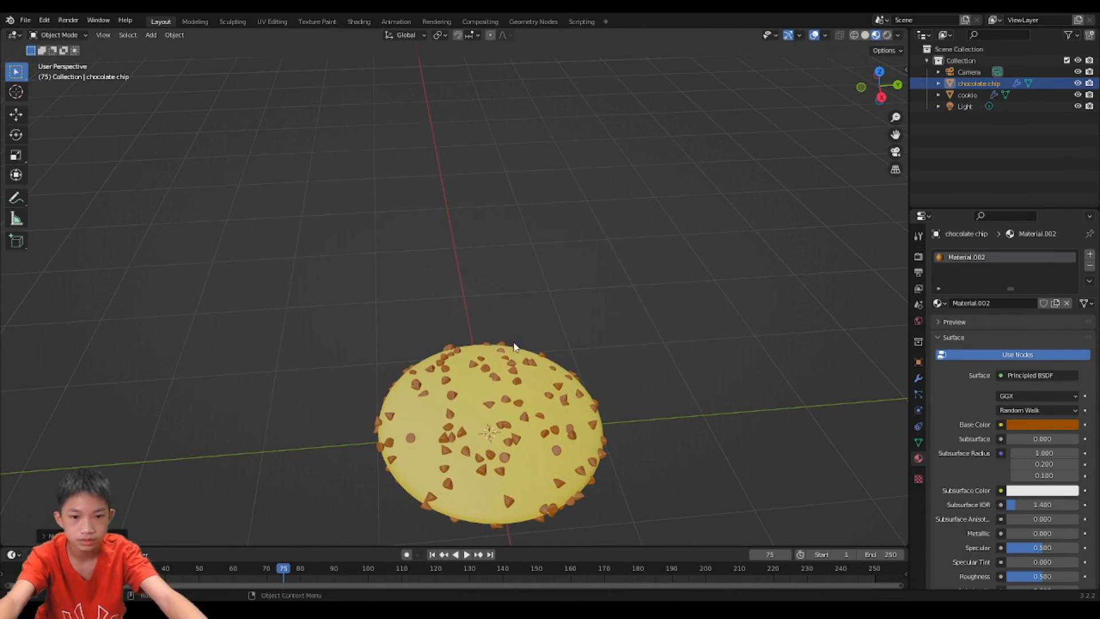
Step: Make the base colour of the cookie's material a slightly paler, less saturated yellow-orange, and deselect the cookie
click(541, 381)
click(1021, 425)
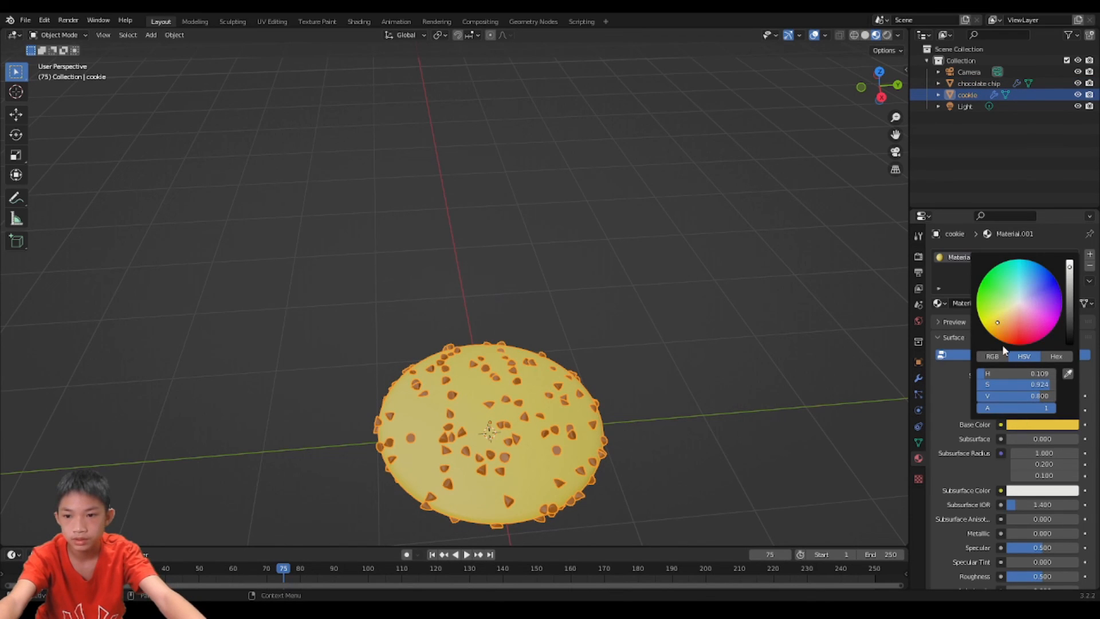
drag(1002, 345, 998, 320)
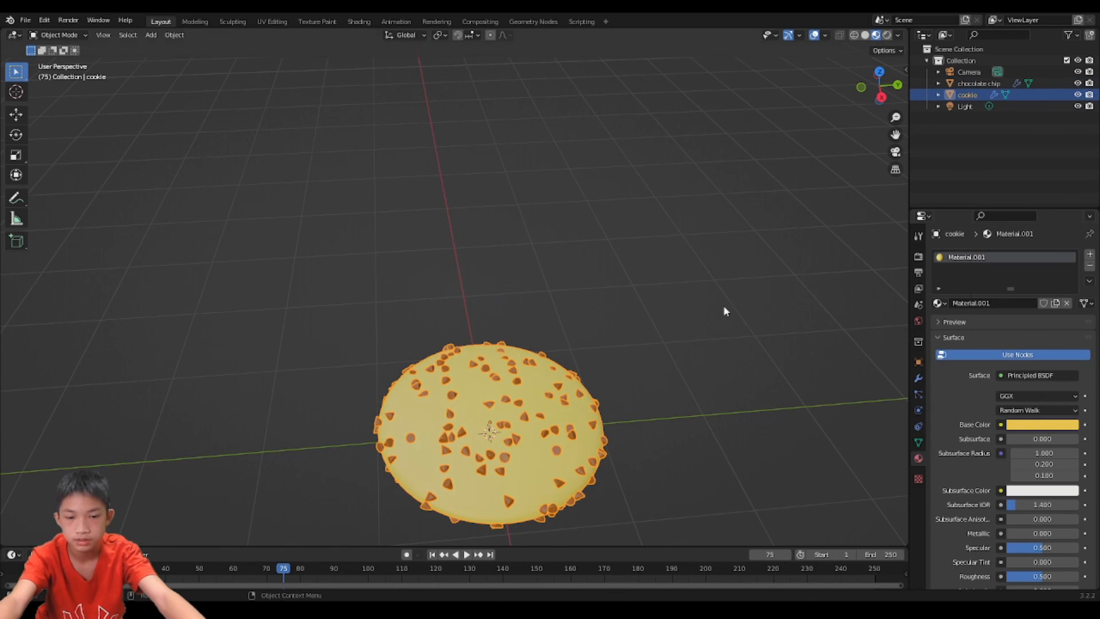
click(604, 308)
Step: Look through the camera and add a mesh plane at the cookie's centre as a ground surface
key(shift+a)
key(Escape)
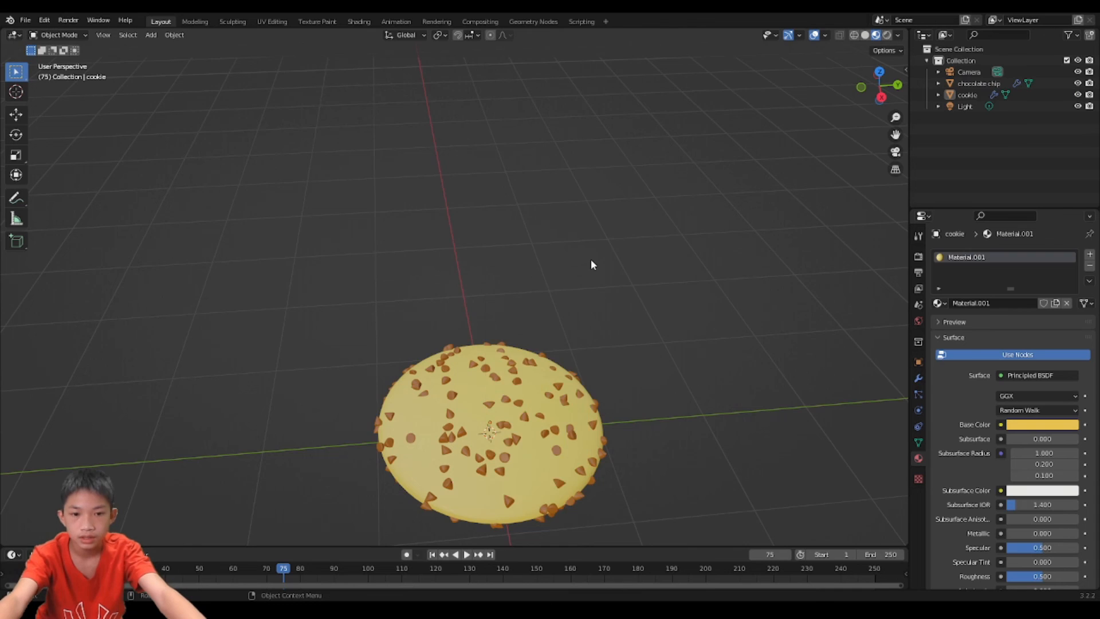
scroll(590, 259, down, 3)
key(KP_0)
scroll(557, 261, up, 3)
key(shift+a)
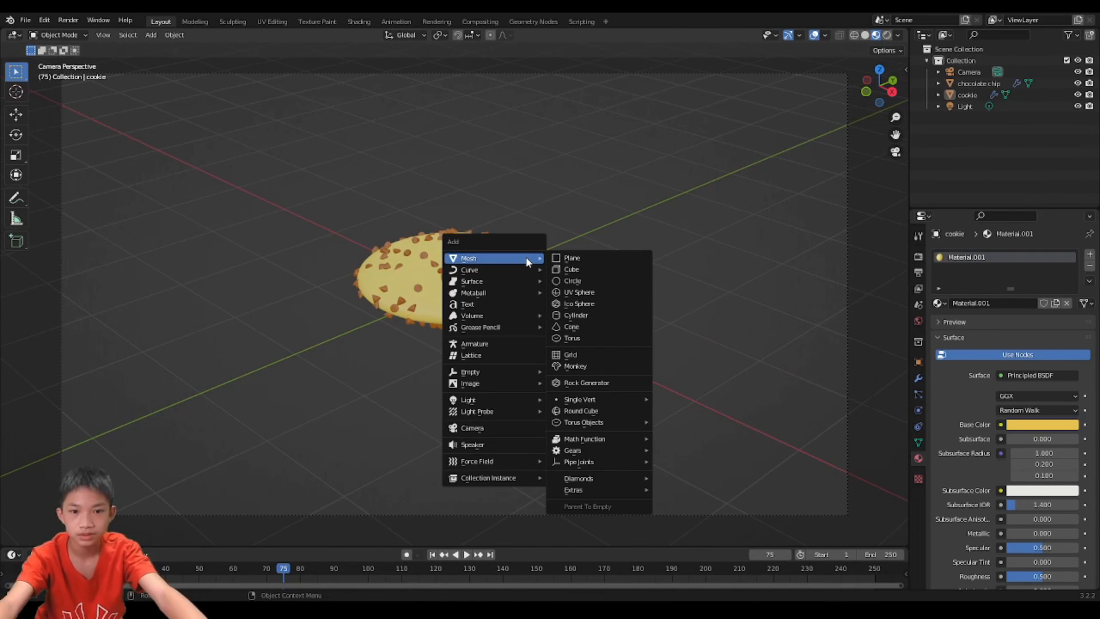
click(561, 261)
Step: Scale the ground plane up uniformly to more than ten times its size so it fills the camera frame
key(s)
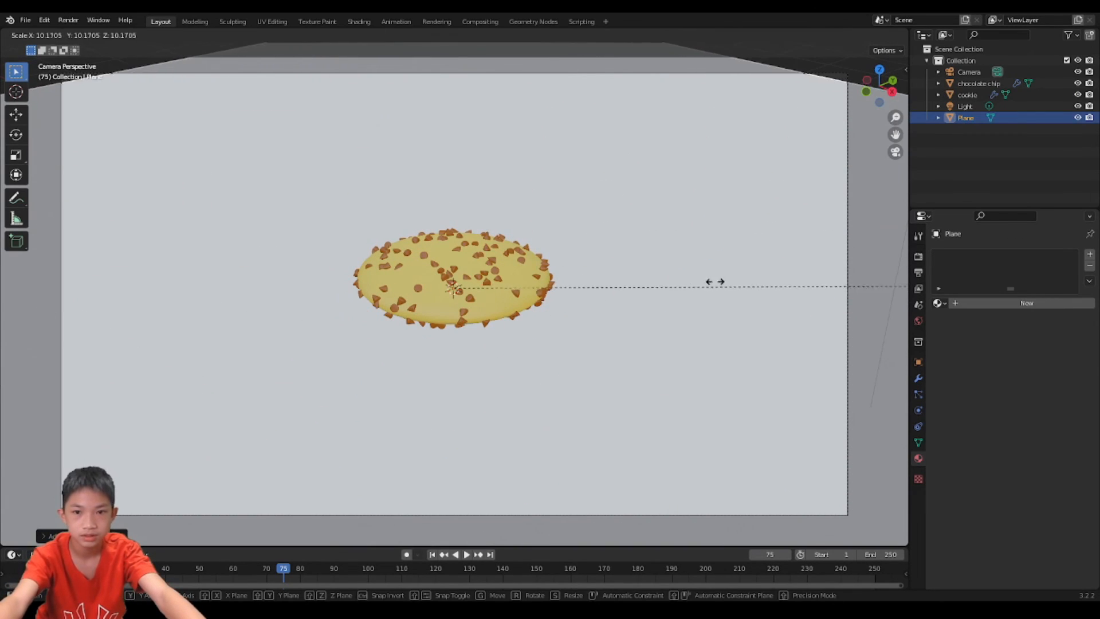
click(793, 259)
scroll(704, 195, down, 3)
scroll(619, 266, up, 1)
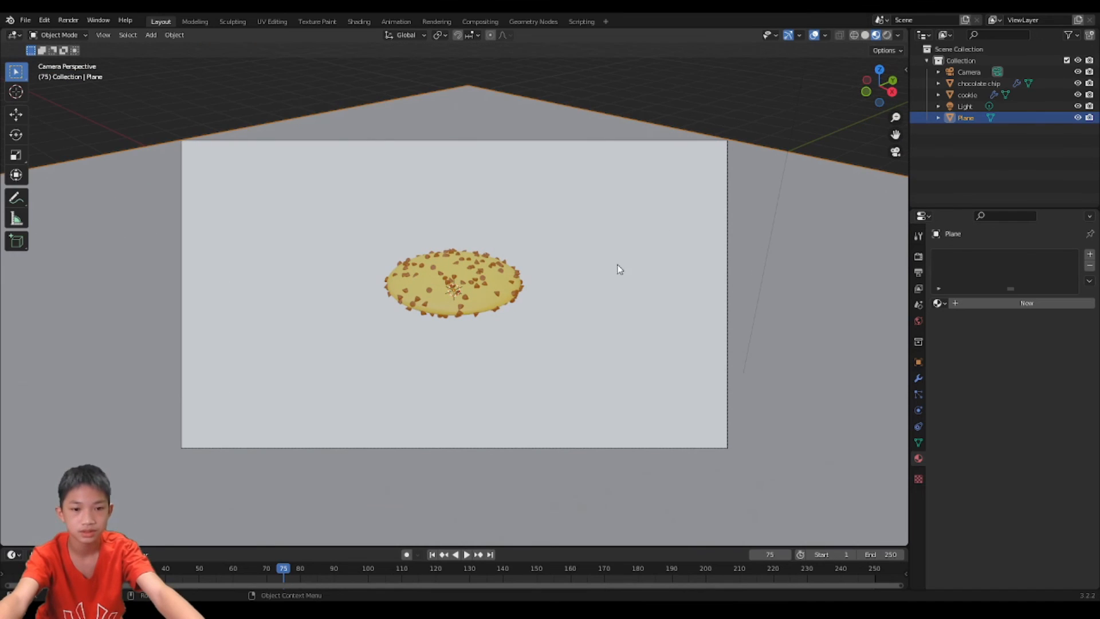